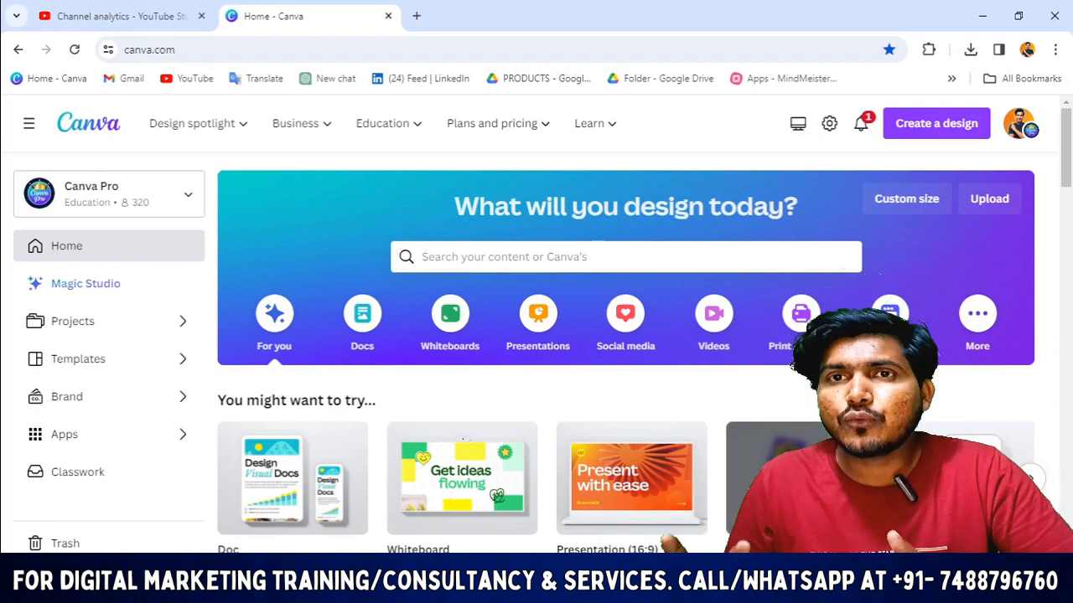
Step: Check the finished birthday post for reference, then look at the Custom size option for a new design
key("alt+Tab")
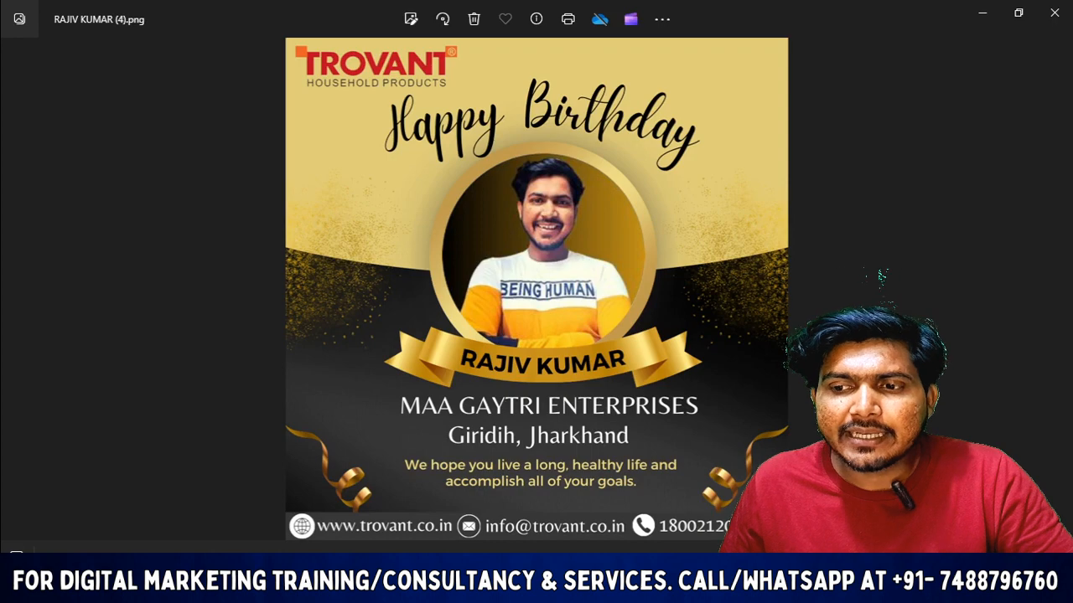
key("alt+Tab")
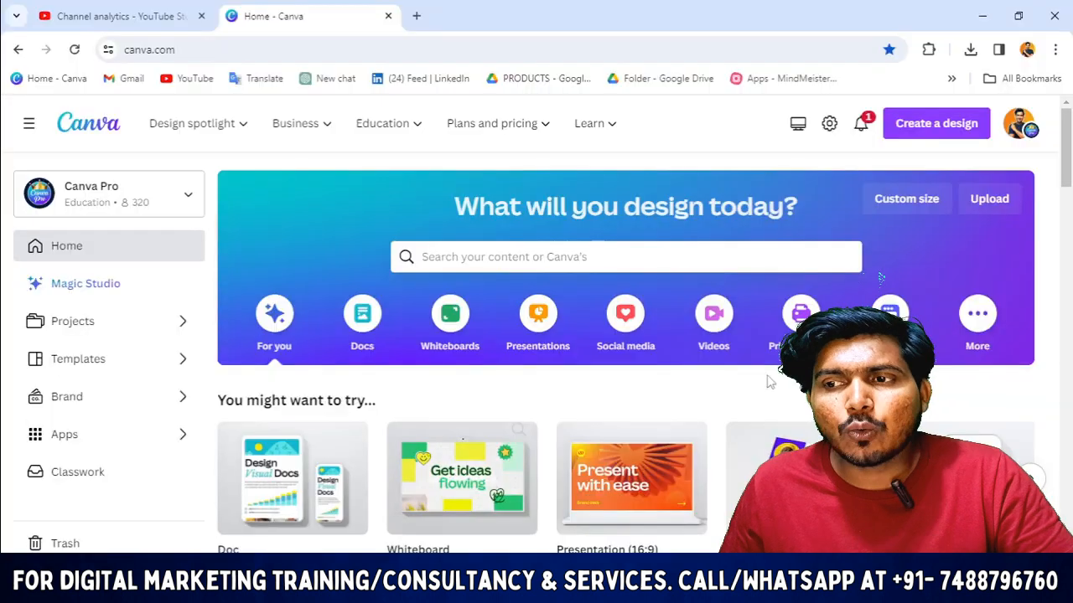
left_click(929, 132)
left_click(771, 203)
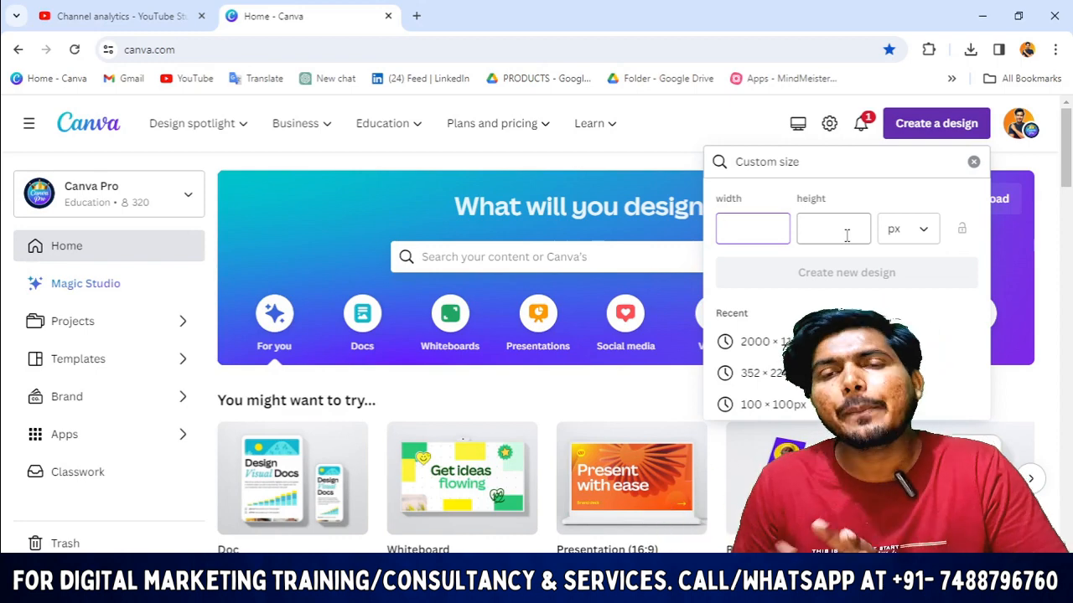
left_click(669, 120)
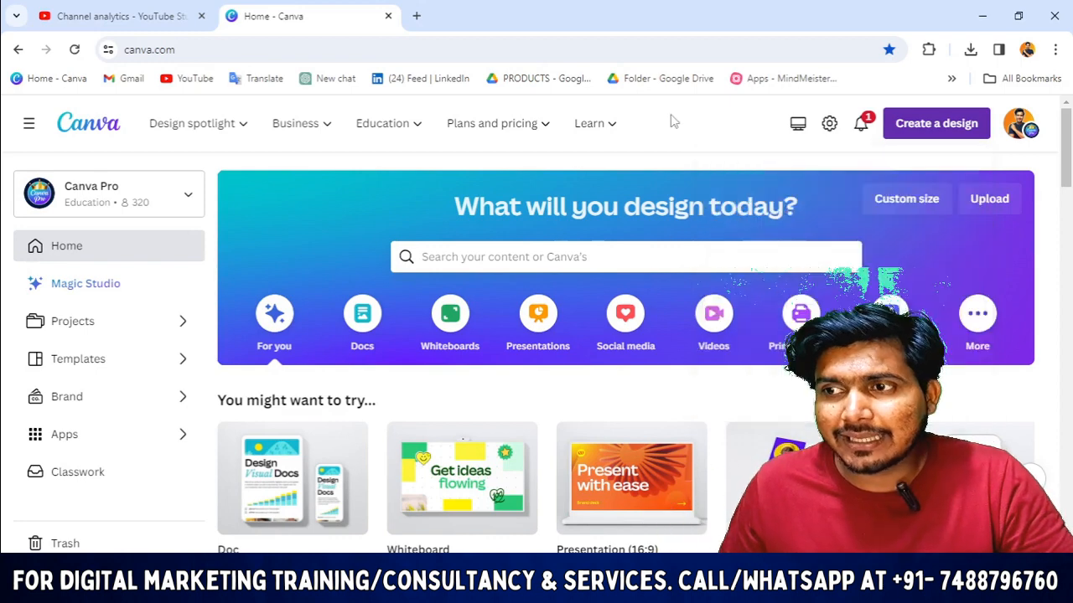
Step: Start a blank Instagram Post design and select its empty page
left_click(892, 127)
scroll(884, 276, "down", 2)
scroll(804, 348, "down", 1)
scroll(804, 348, "up", 3)
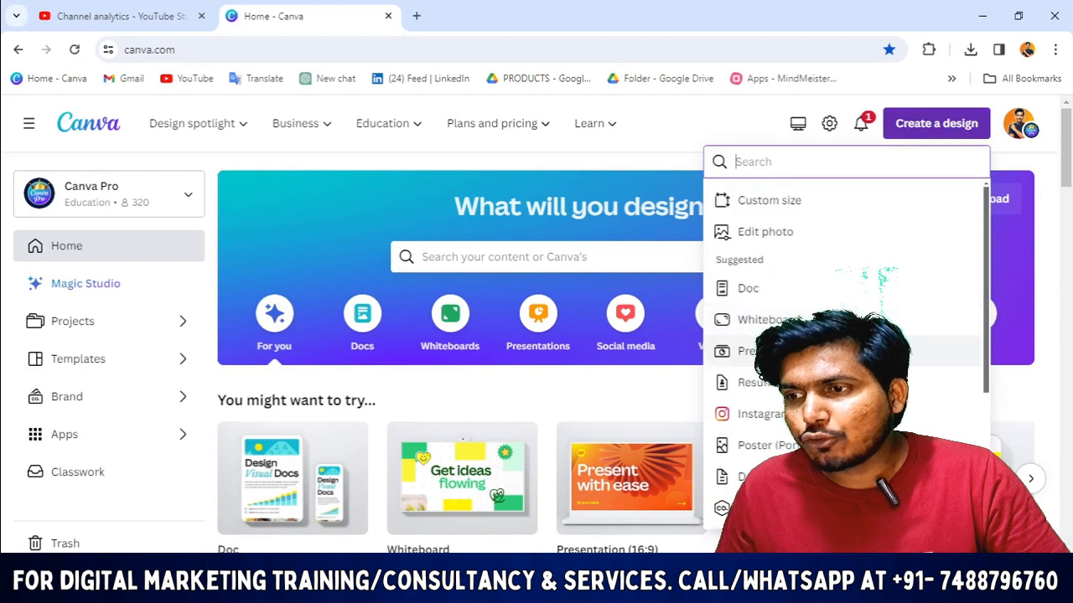
left_click(801, 414)
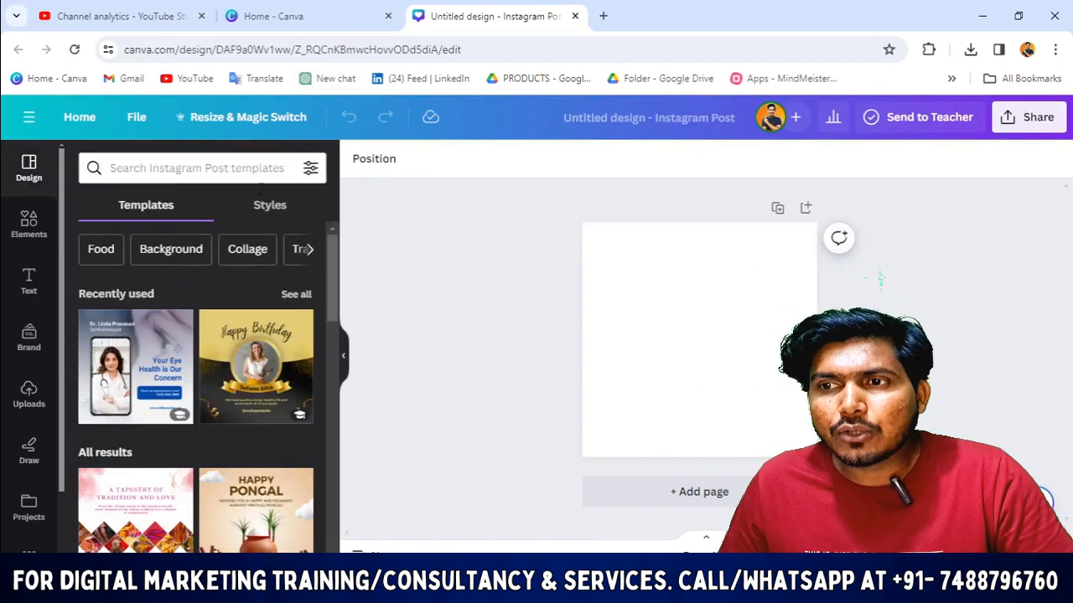
left_click(771, 339)
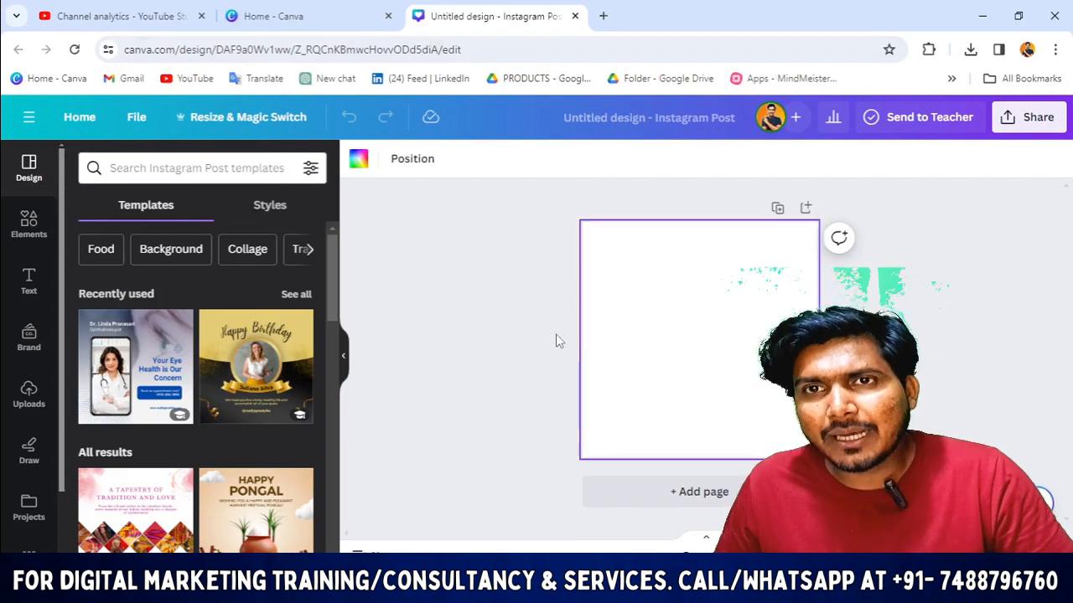
left_click(645, 588)
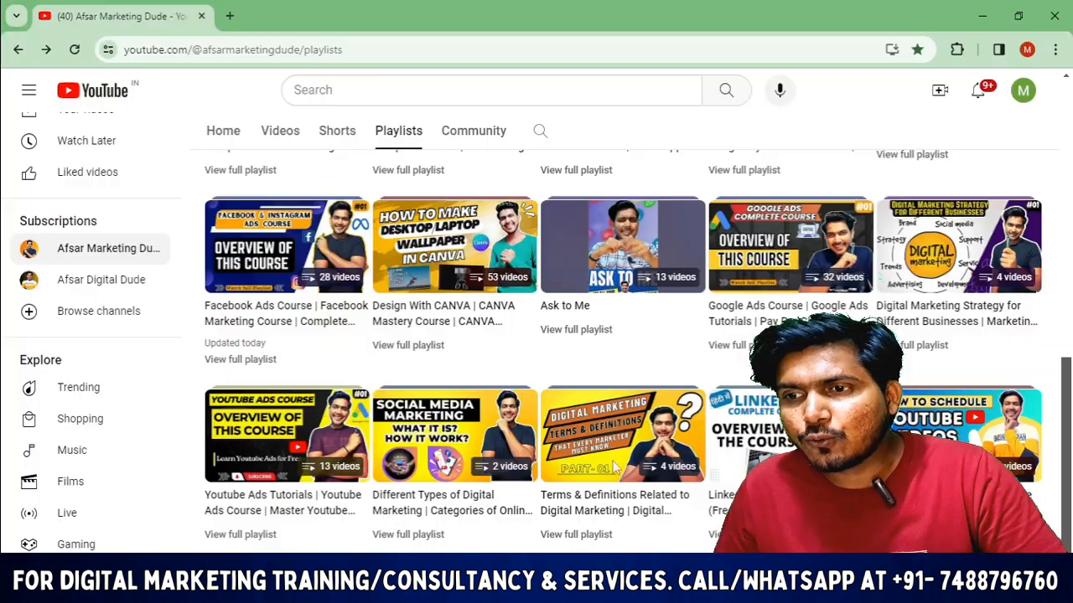
Step: Scroll the YouTube playlists page, then return to the blank Canva Instagram post
scroll(463, 287, "up", 2)
scroll(427, 411, "down", 2)
scroll(465, 381, "up", 1)
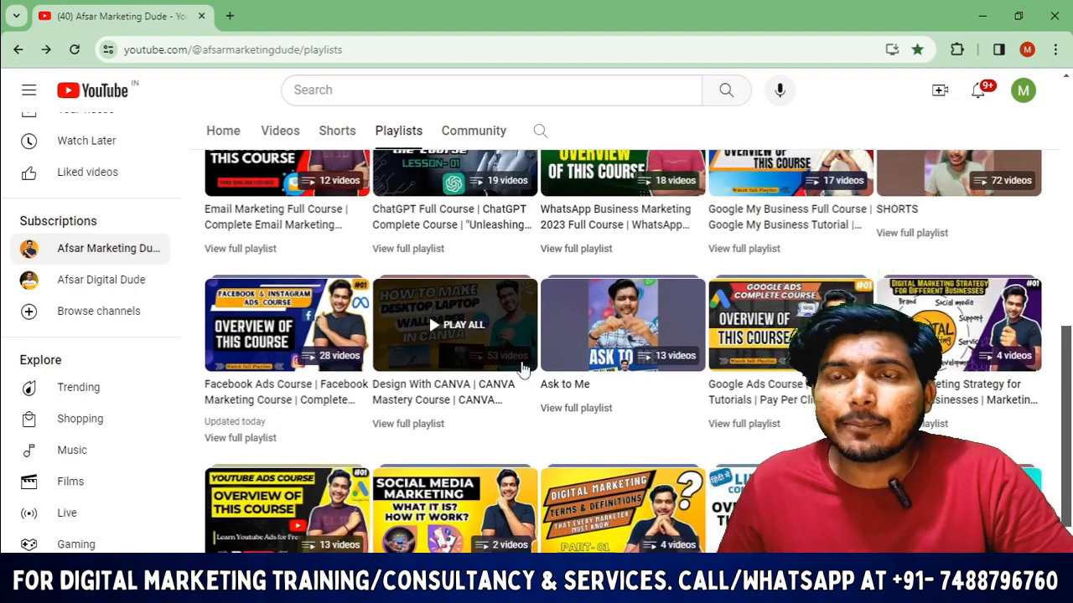
key("alt+Tab")
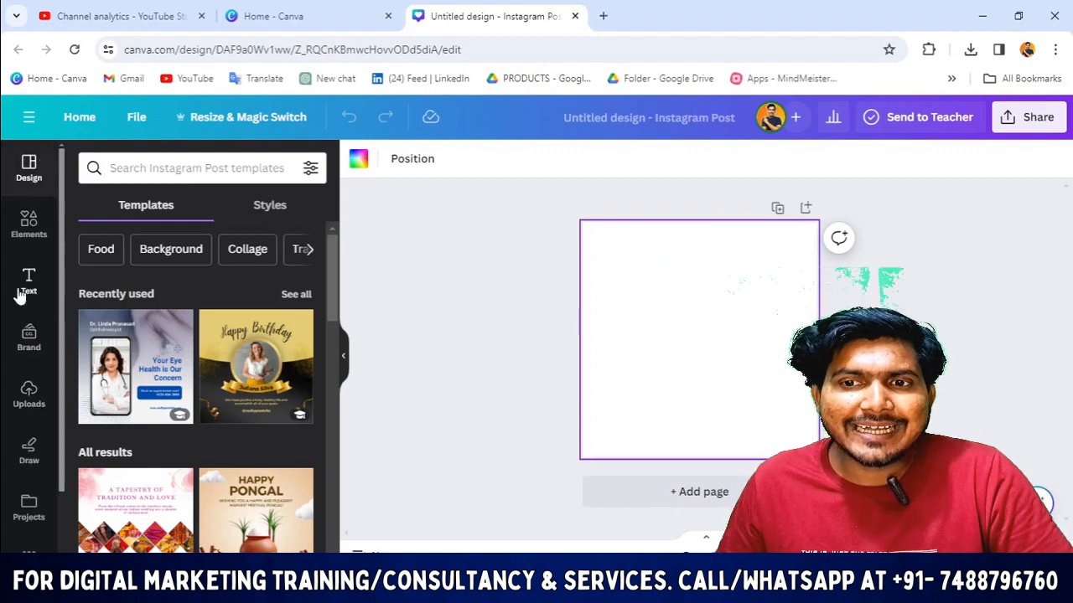
Step: Search templates for 'Birthday Instagram Posts' and browse through the birthday designs
left_click(111, 168)
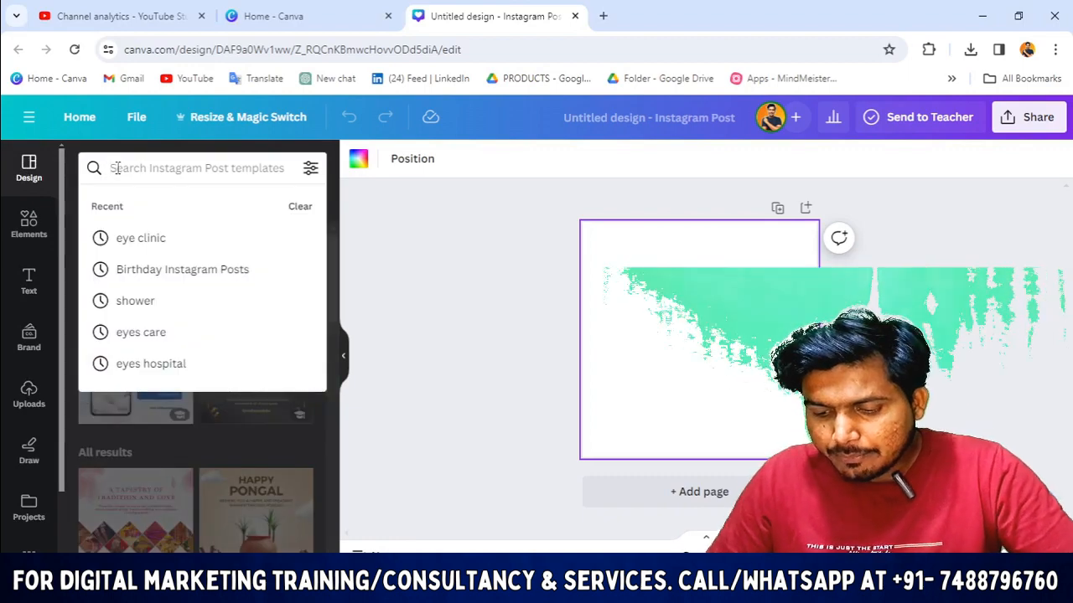
type("BIR")
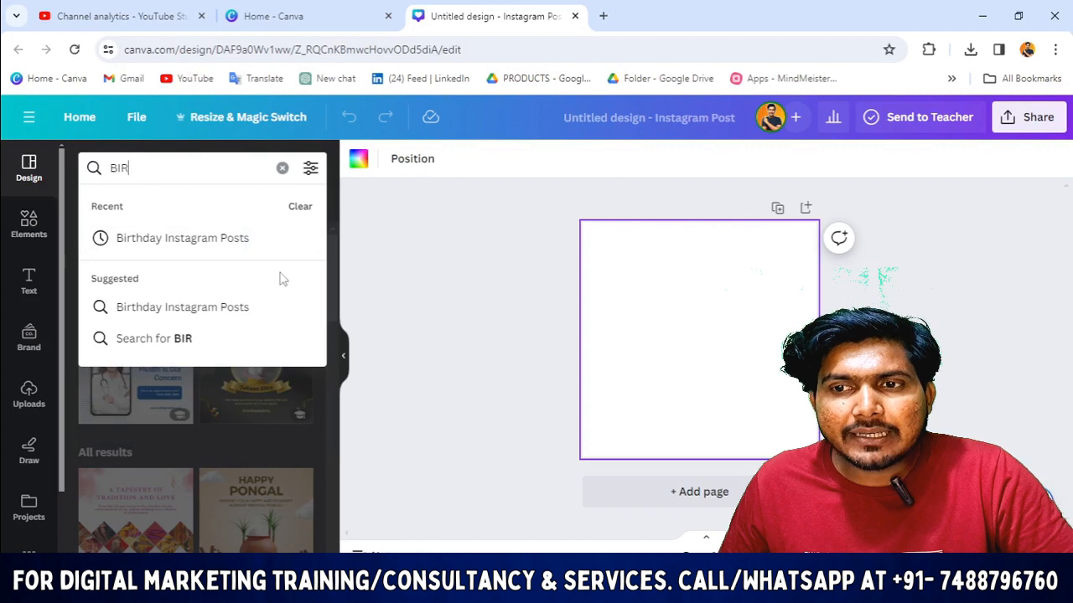
left_click(211, 242)
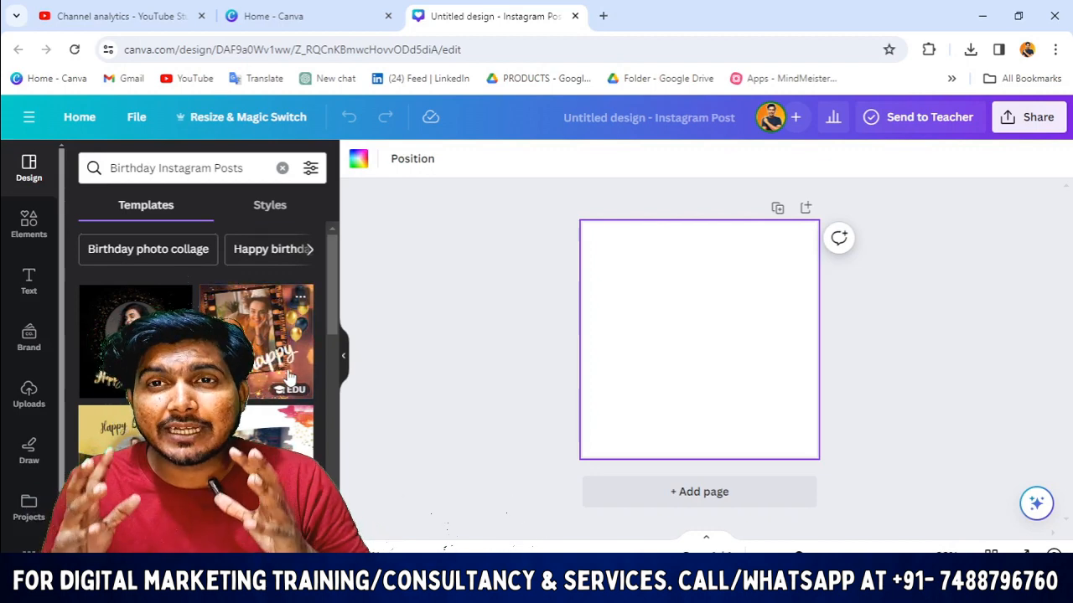
scroll(285, 373, "down", 3)
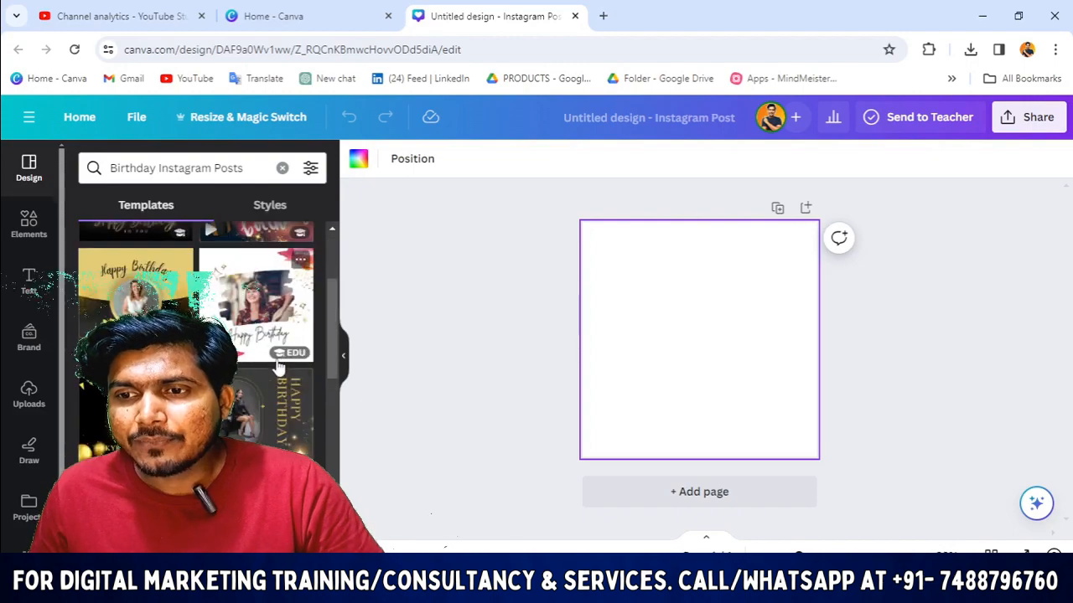
scroll(279, 367, "down", 5)
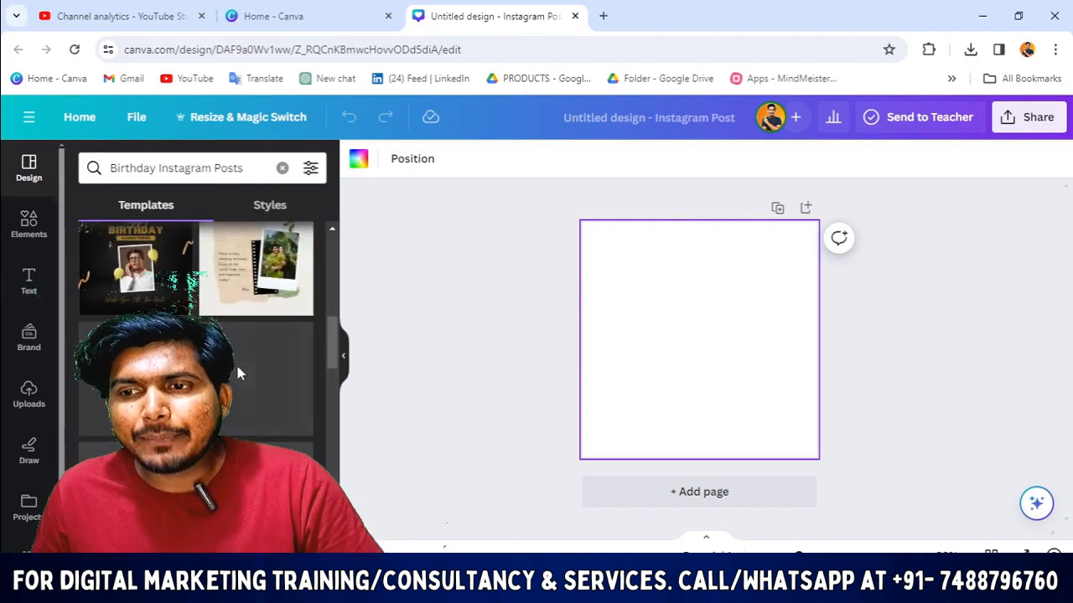
scroll(237, 372, "down", 10)
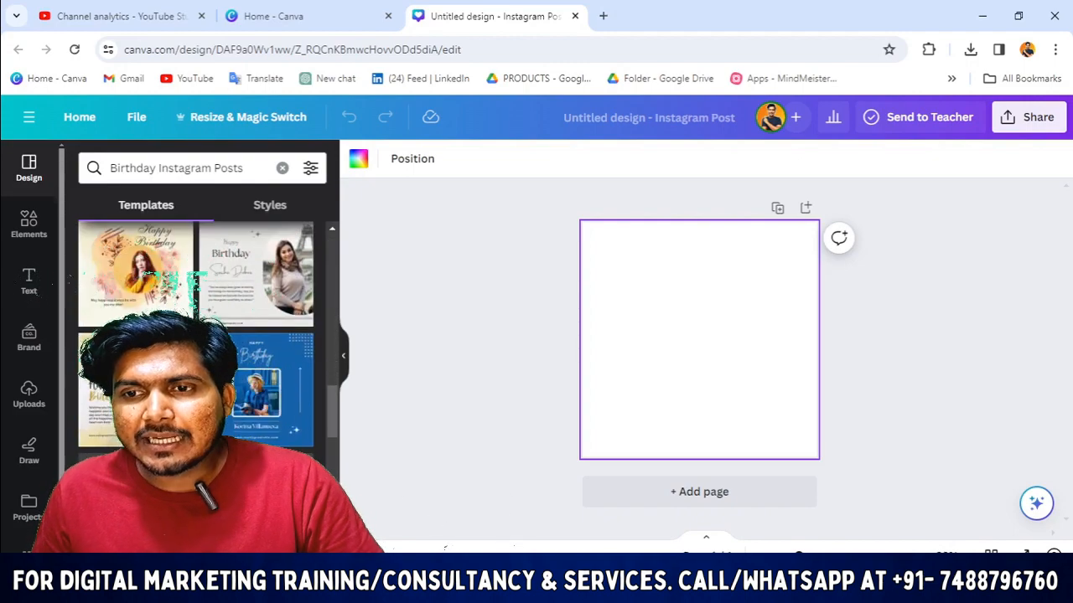
scroll(237, 373, "down", 3)
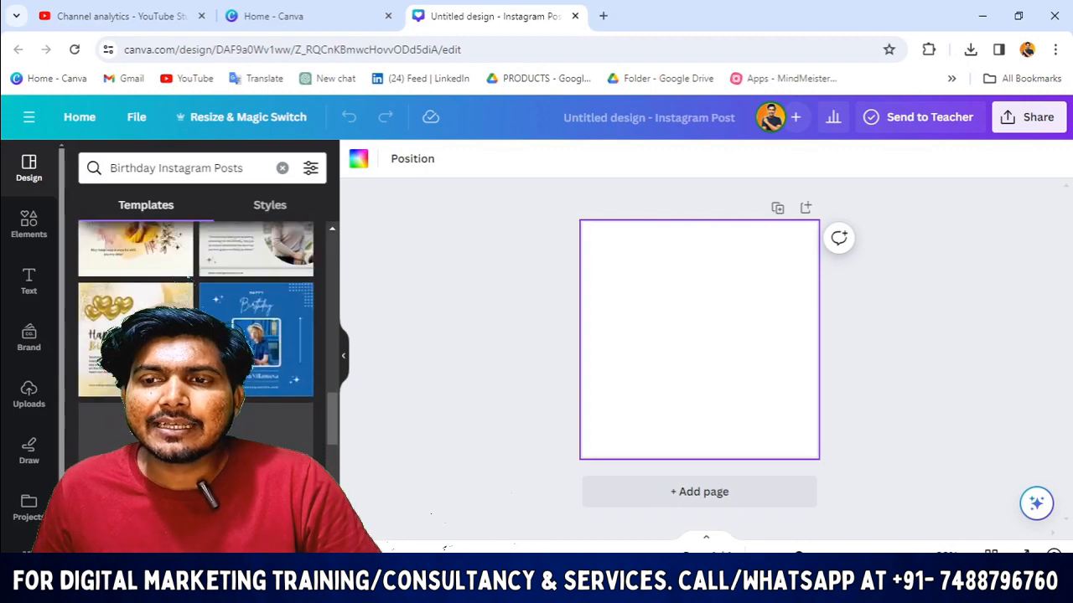
scroll(293, 315, "down", 3)
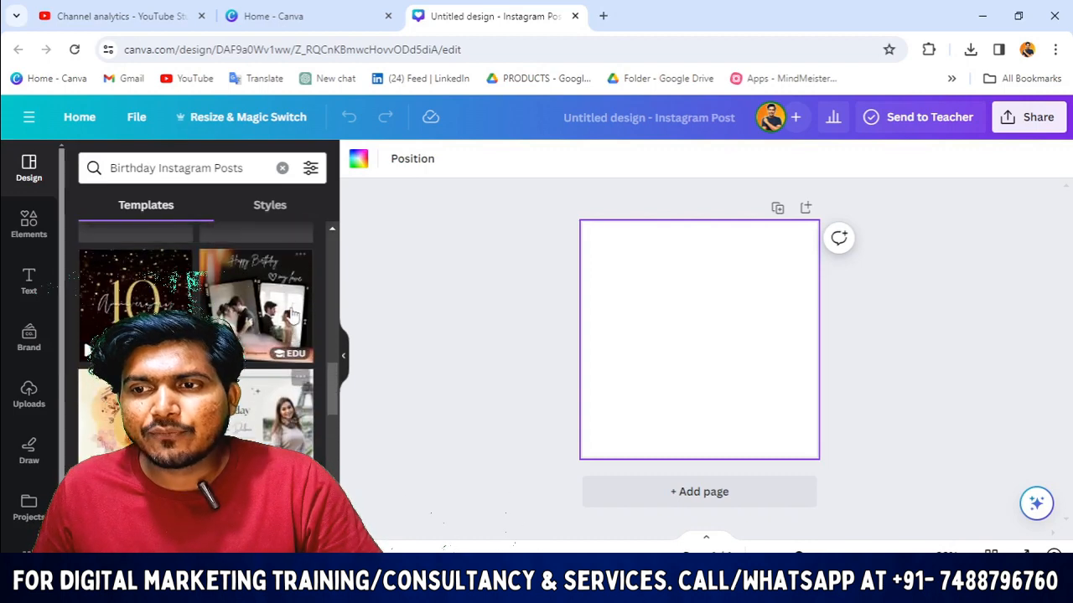
scroll(293, 314, "down", 5)
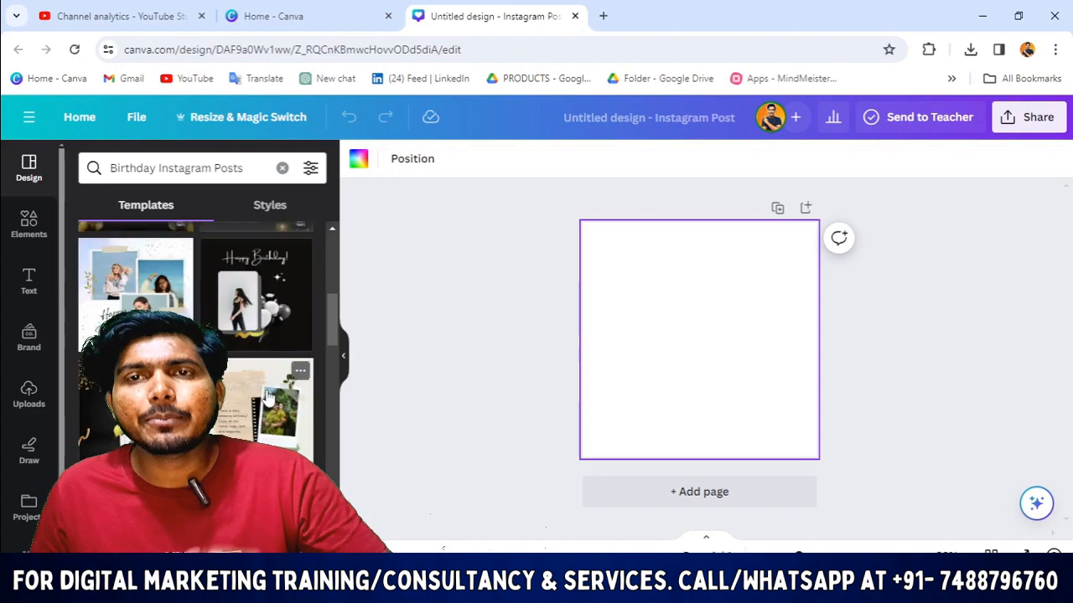
scroll(265, 397, "down", 3)
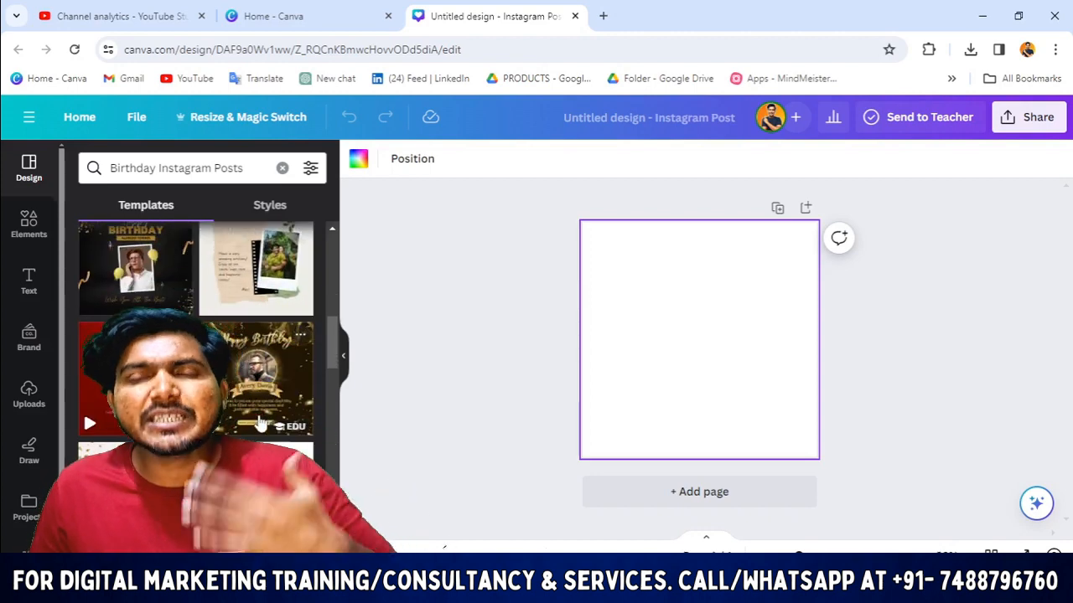
scroll(260, 423, "up", 2)
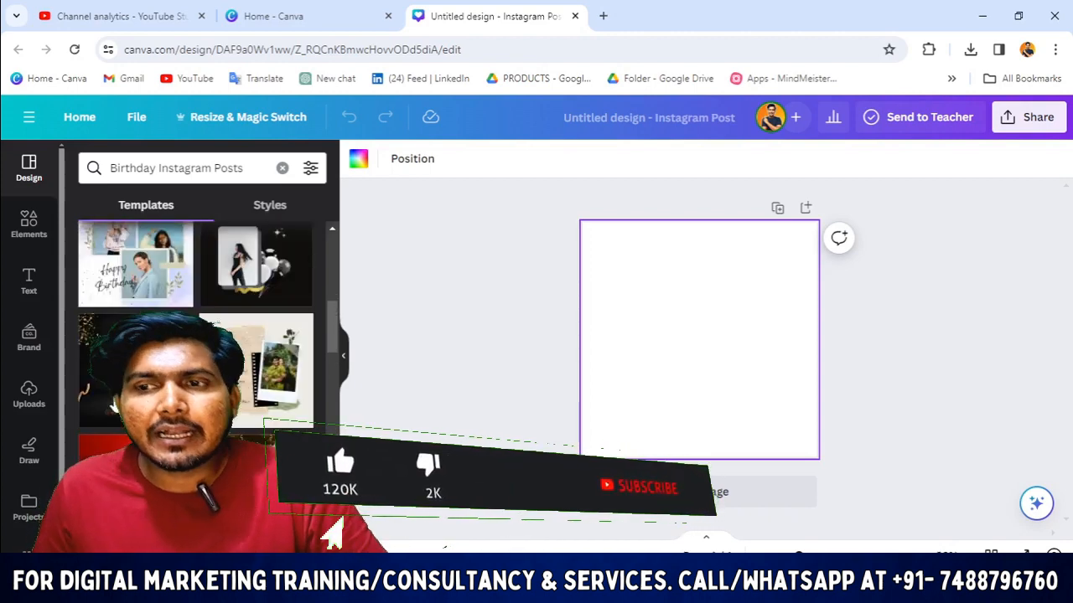
scroll(175, 263, "up", 3)
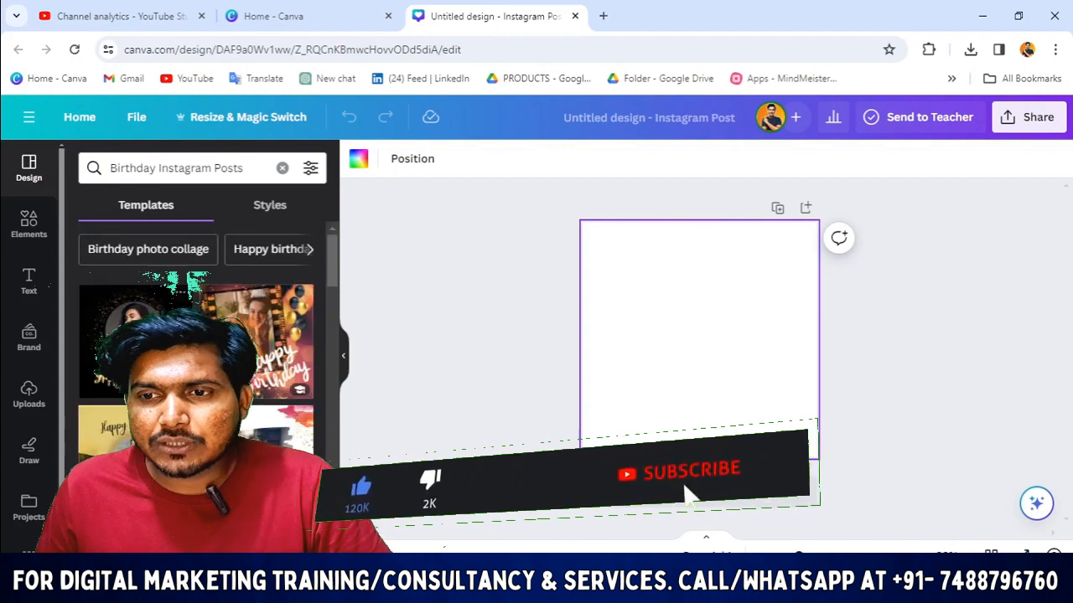
Step: Apply the Black And Gold Modern Birthday Greeting template to the post
left_click(134, 458)
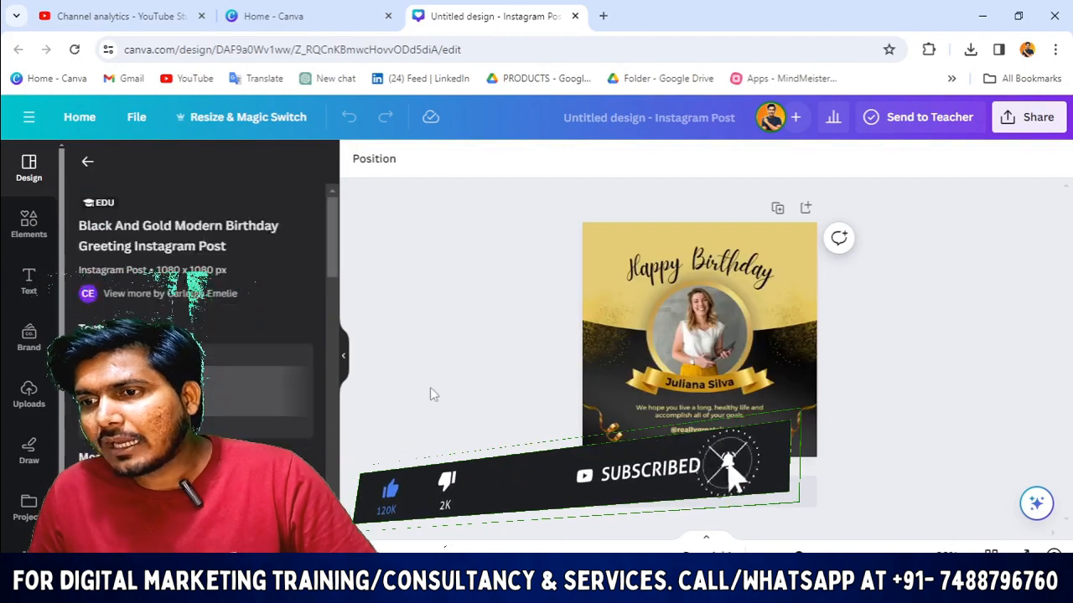
left_click(616, 269)
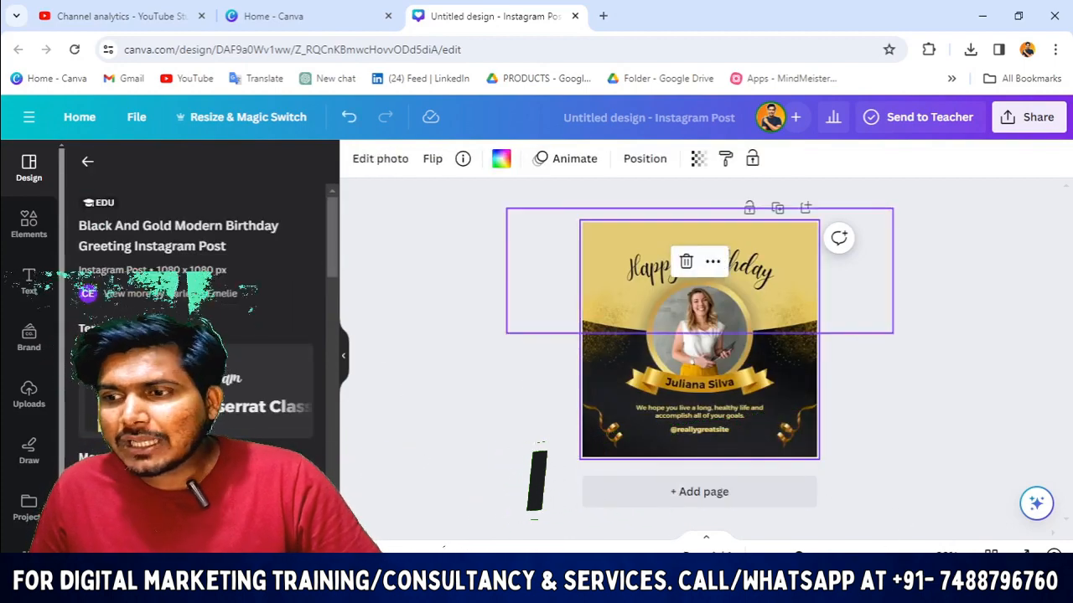
left_click_drag(799, 557, 827, 556)
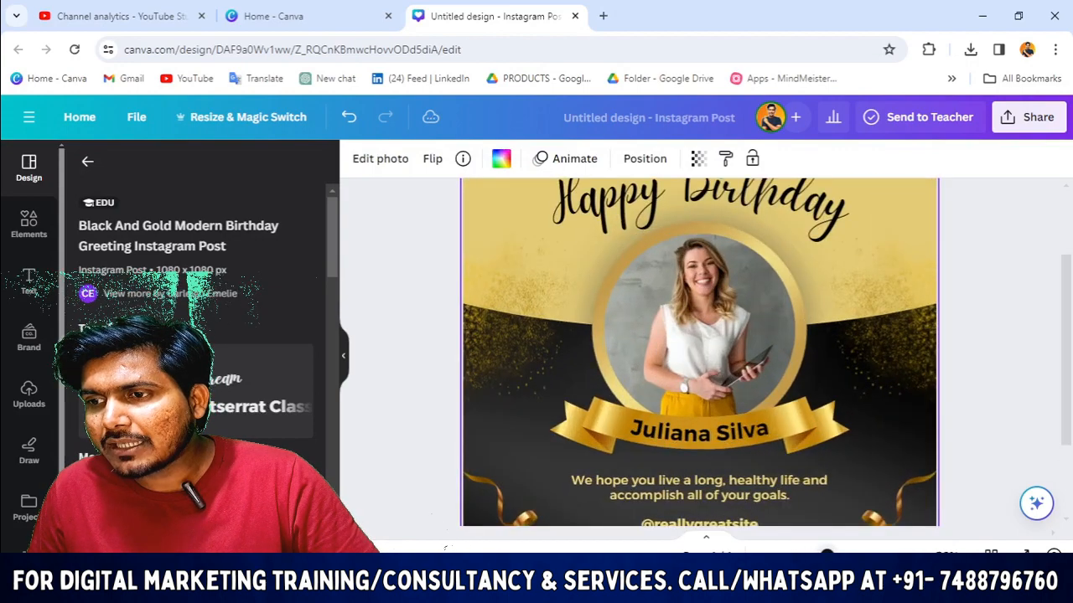
scroll(747, 390, "up", 3)
scroll(782, 476, "down", 5)
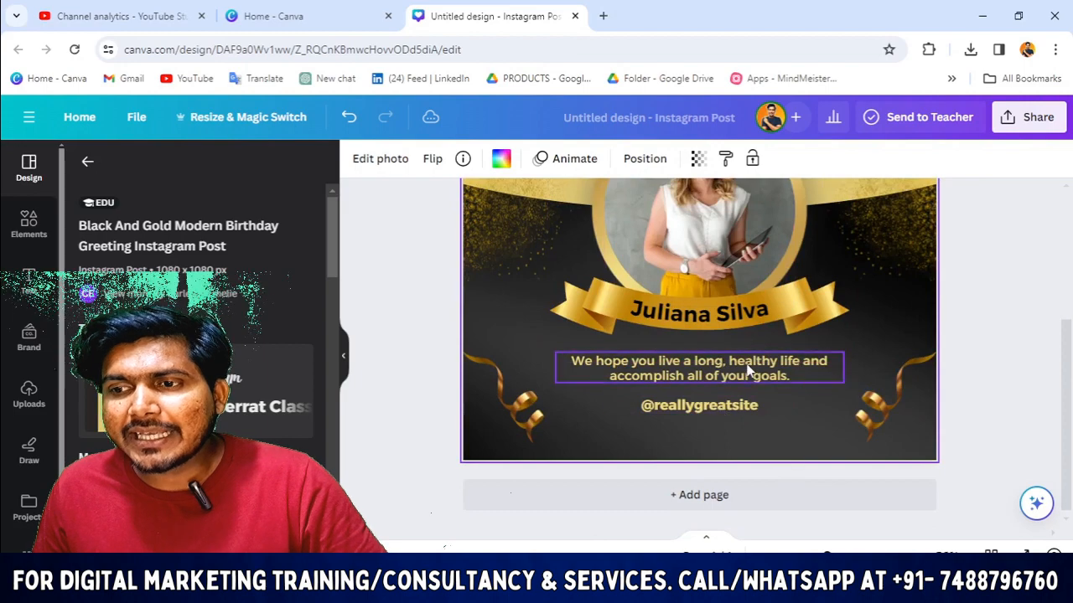
scroll(747, 371, "up", 5)
scroll(740, 336, "down", 5)
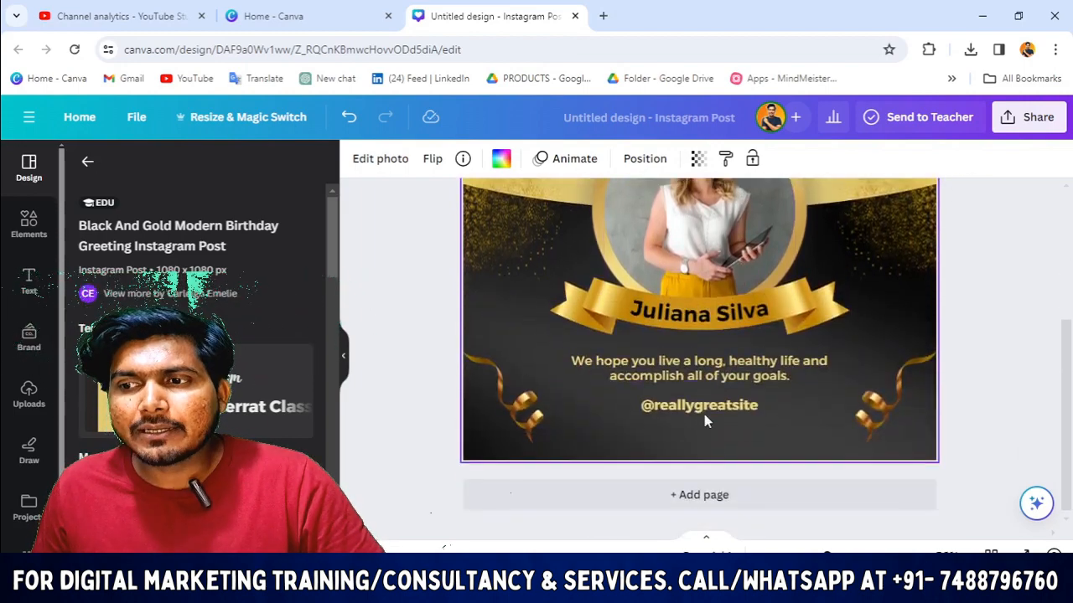
scroll(703, 412, "up", 2)
scroll(675, 384, "up", 3)
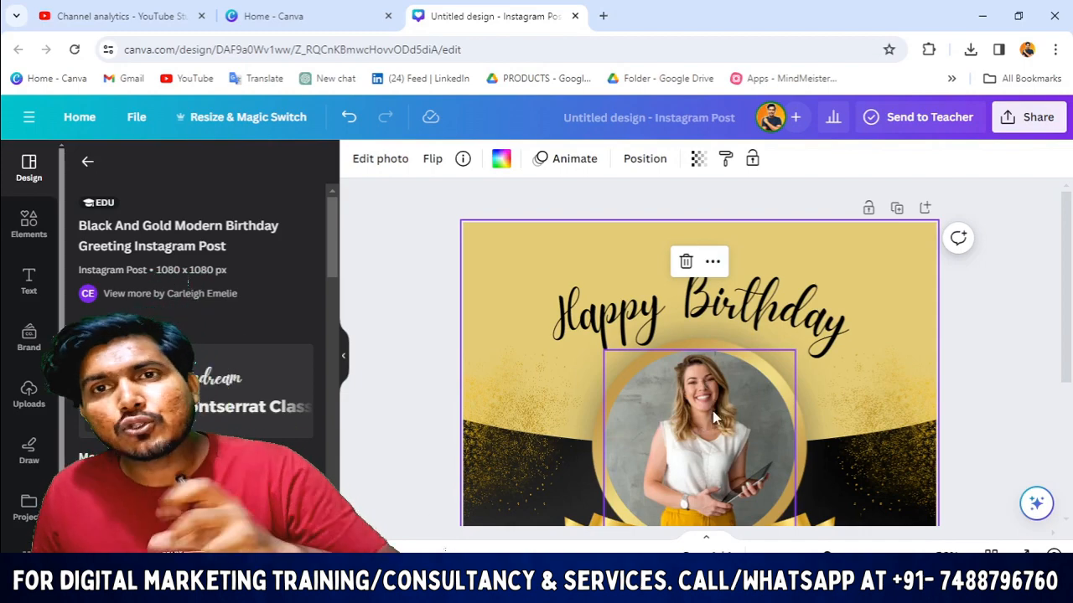
scroll(746, 430, "down", 1)
Step: Delete the sample woman's photo, leaving the circular frame empty
left_click(721, 363)
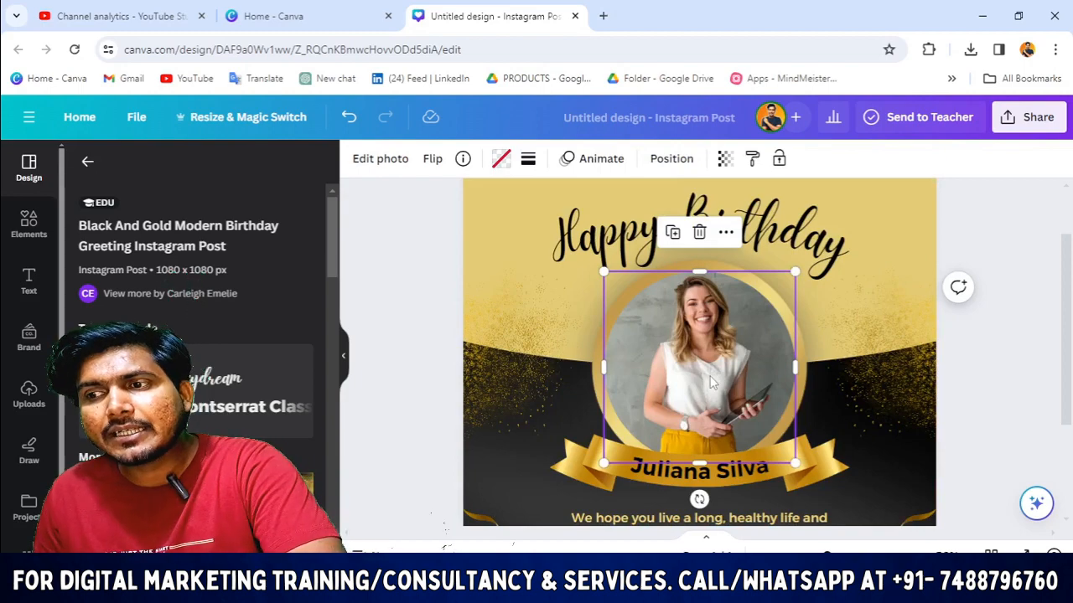
key("Delete")
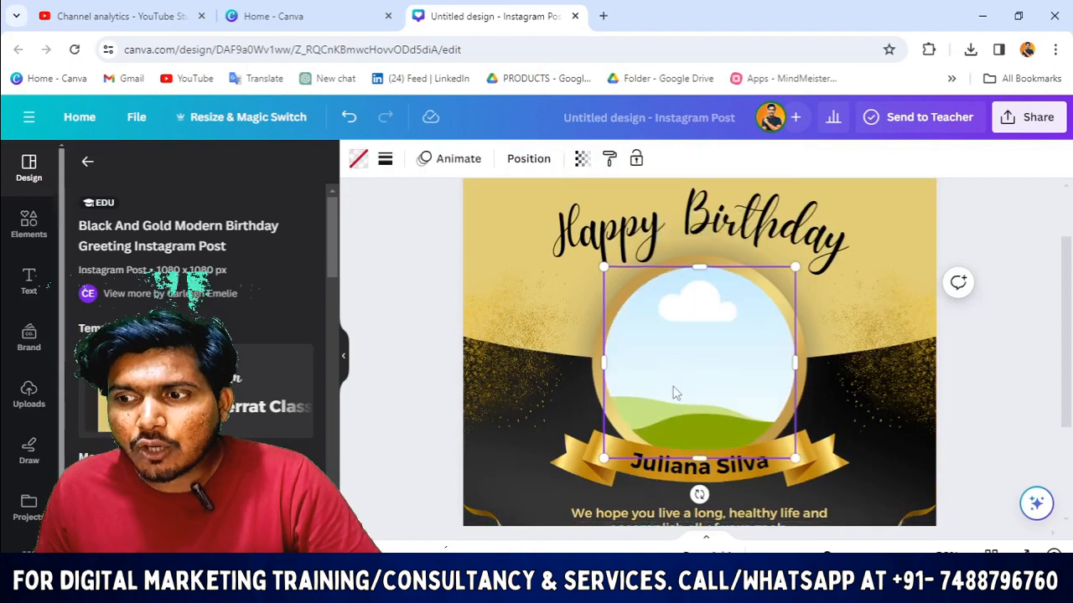
scroll(672, 391, "down", 2)
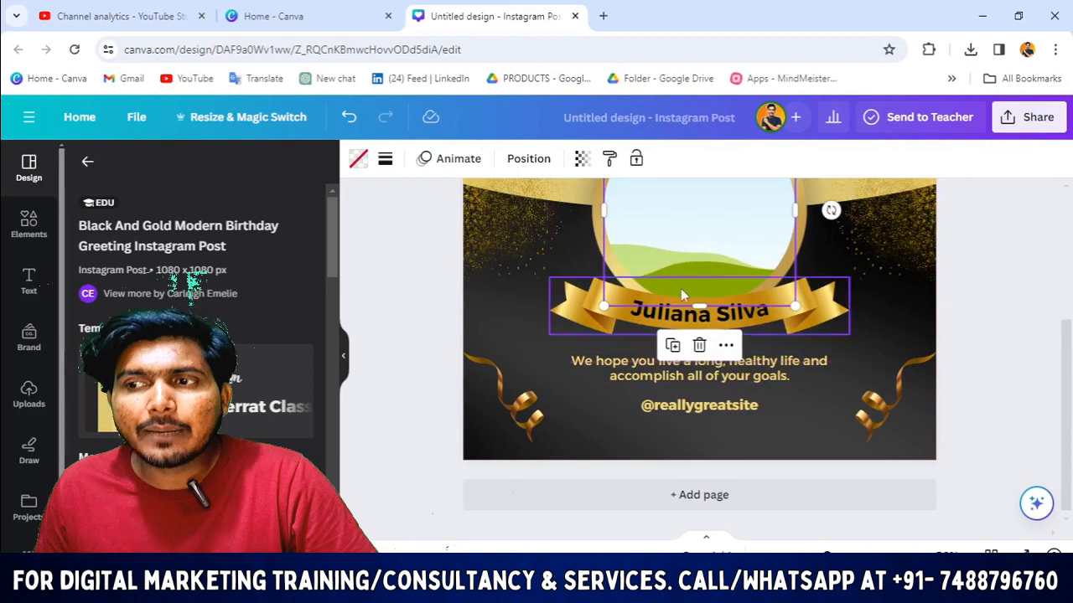
scroll(680, 293, "up", 3)
left_click(494, 252)
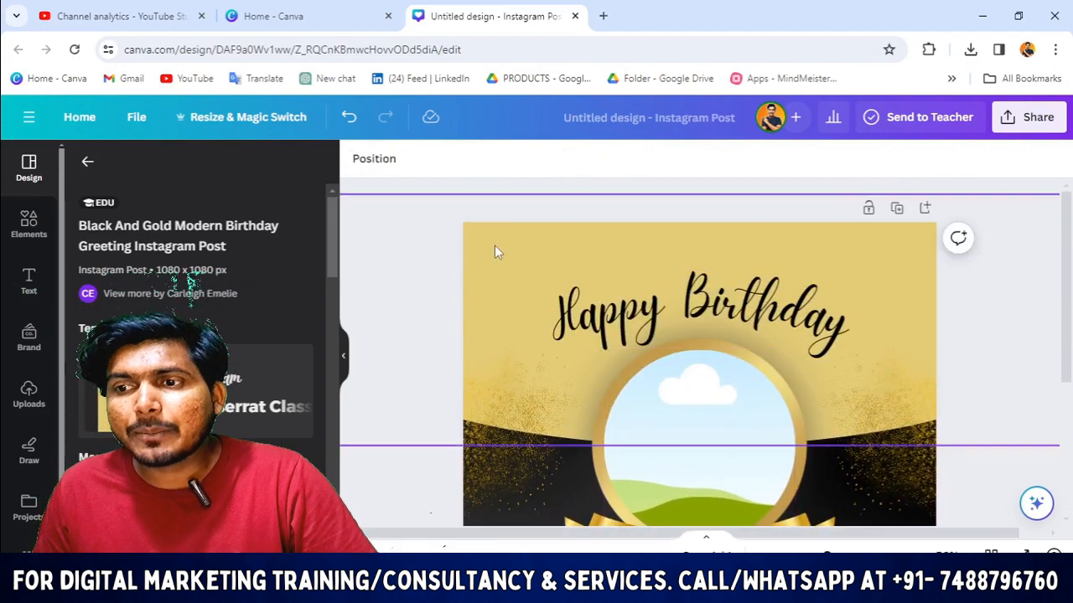
Step: Insert the uploaded TROVANT logo and shrink it into the post's top-left corner
left_click(494, 251)
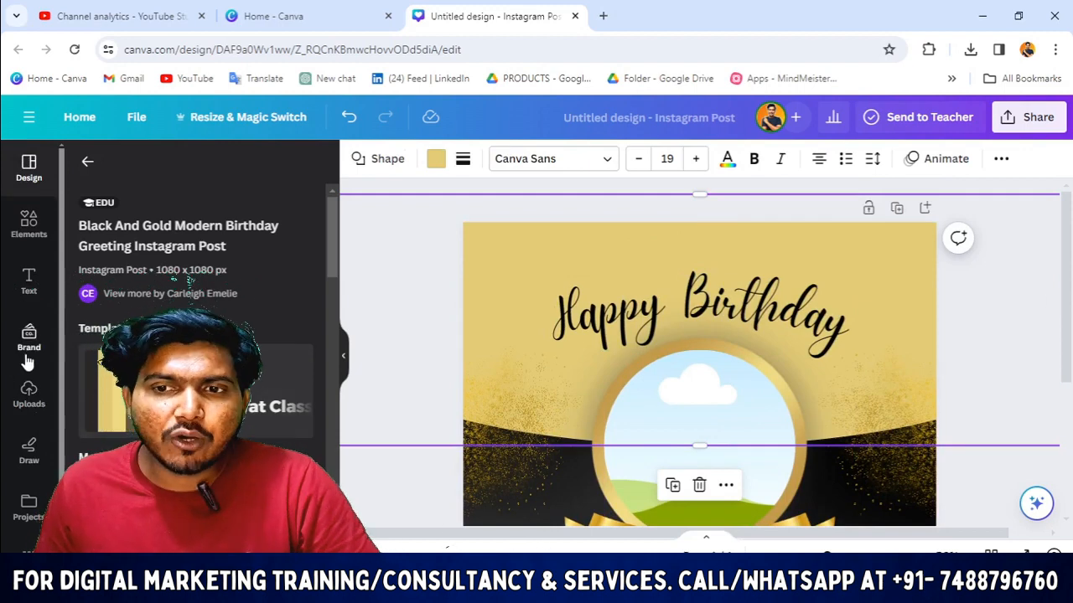
left_click(17, 402)
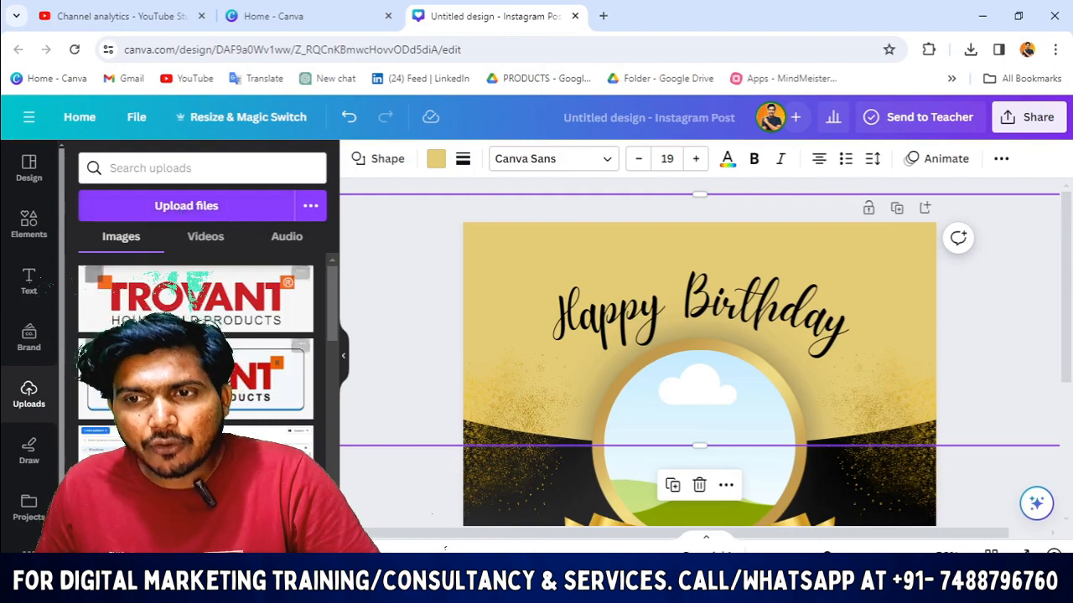
left_click(138, 312)
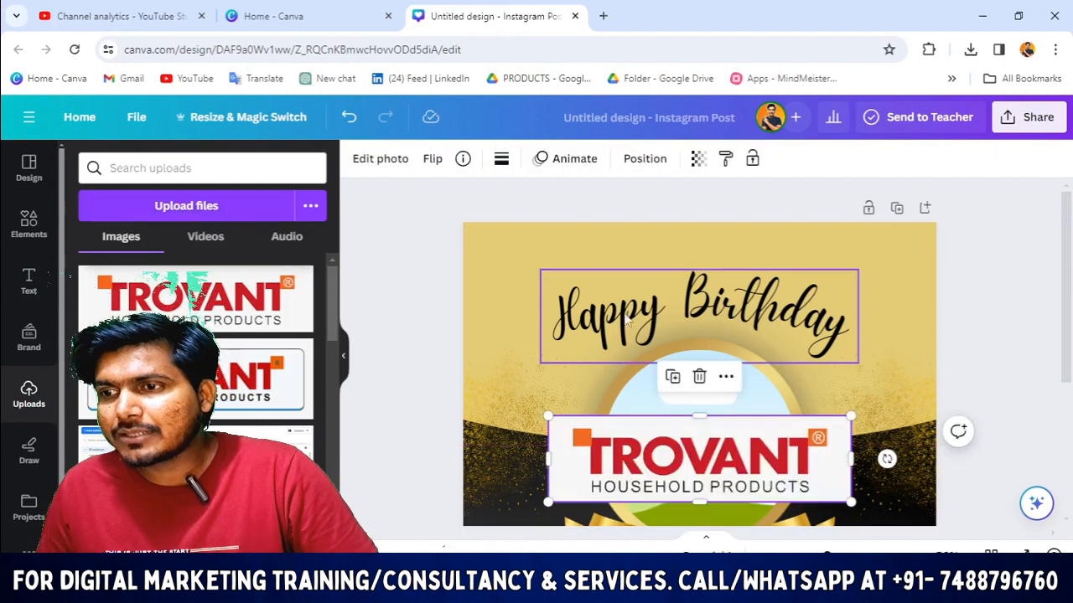
left_click_drag(729, 463, 608, 254)
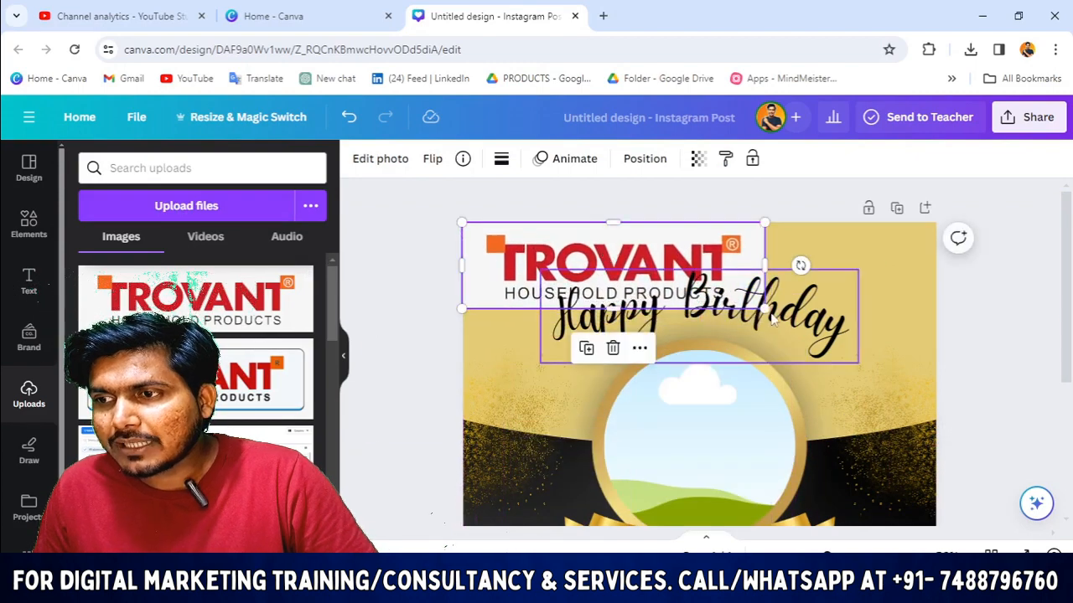
left_click_drag(763, 307, 613, 265)
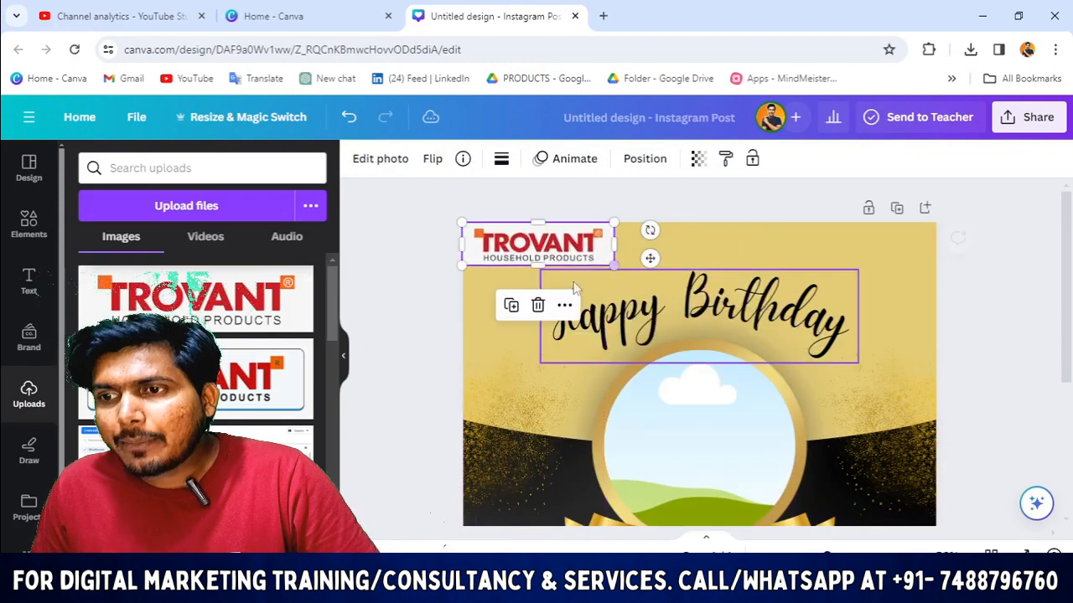
left_click(366, 295)
Step: Check the logo's placement by selecting and deselecting it, leaving it selected
scroll(501, 345, "down", 2)
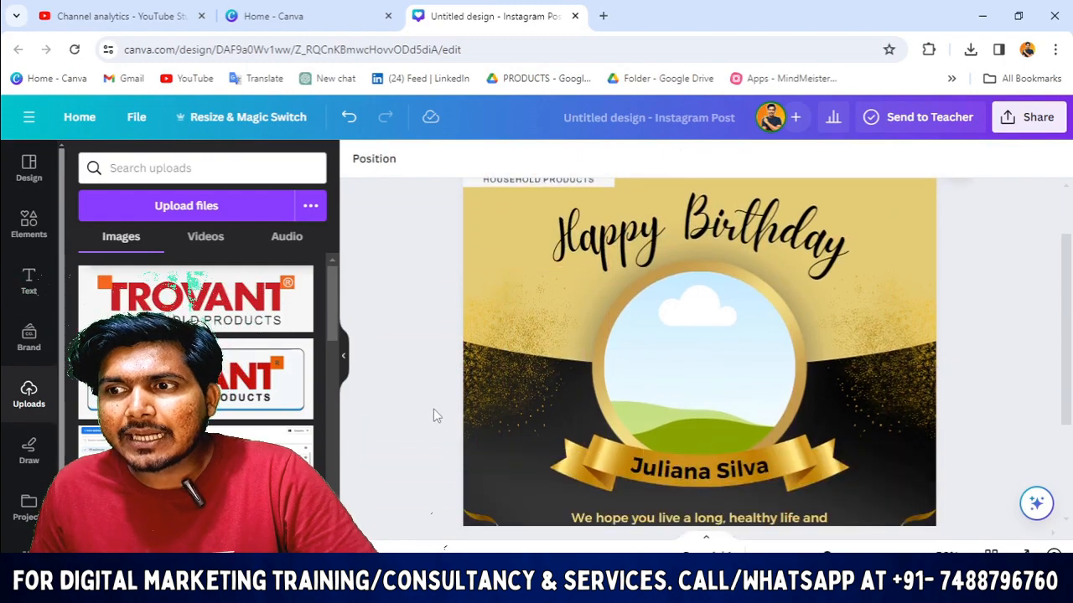
scroll(433, 411, "up", 2)
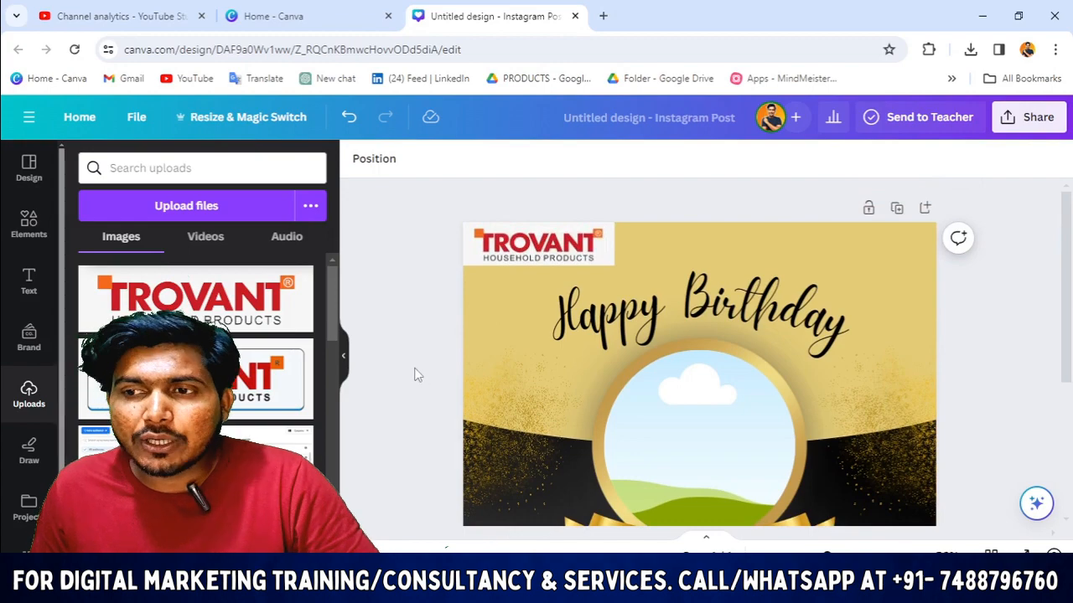
left_click(506, 253)
left_click(372, 303)
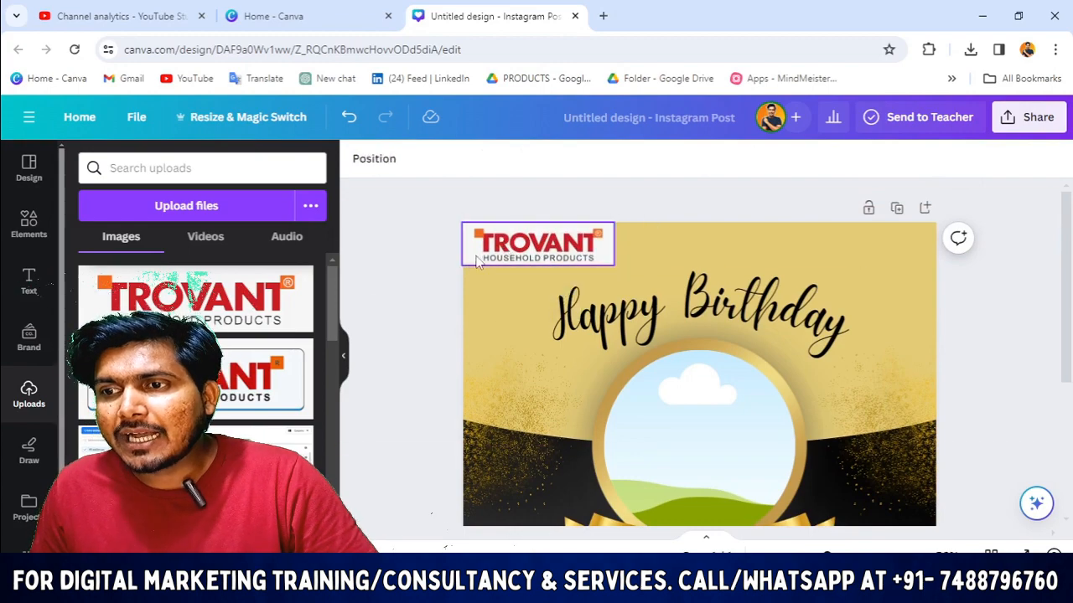
left_click(521, 251)
left_click(405, 275)
left_click(581, 250)
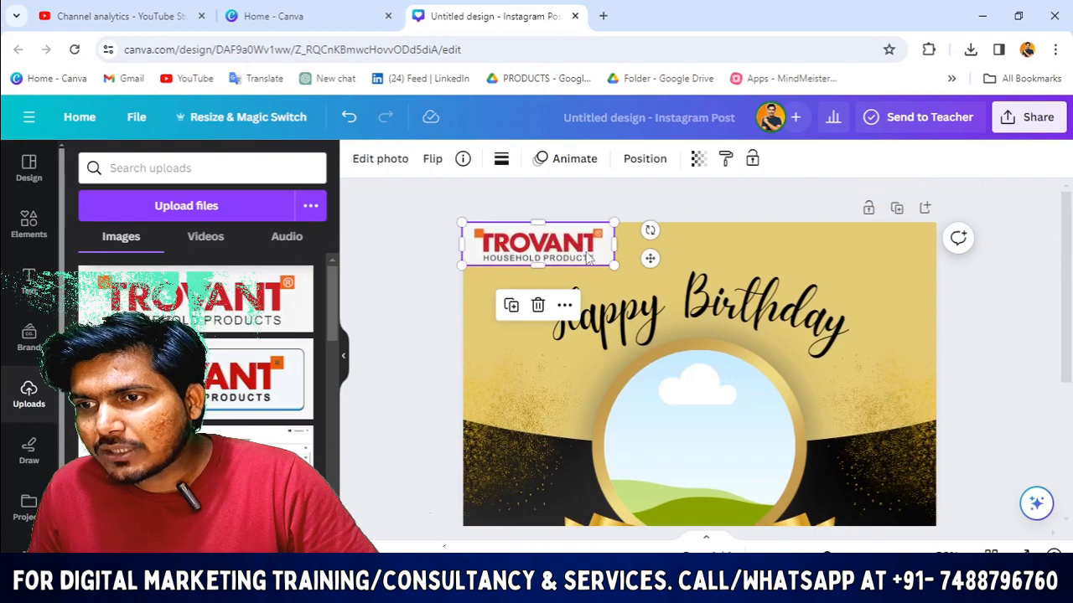
Step: Select the TROVANT logo in the top-left corner
left_click(681, 334)
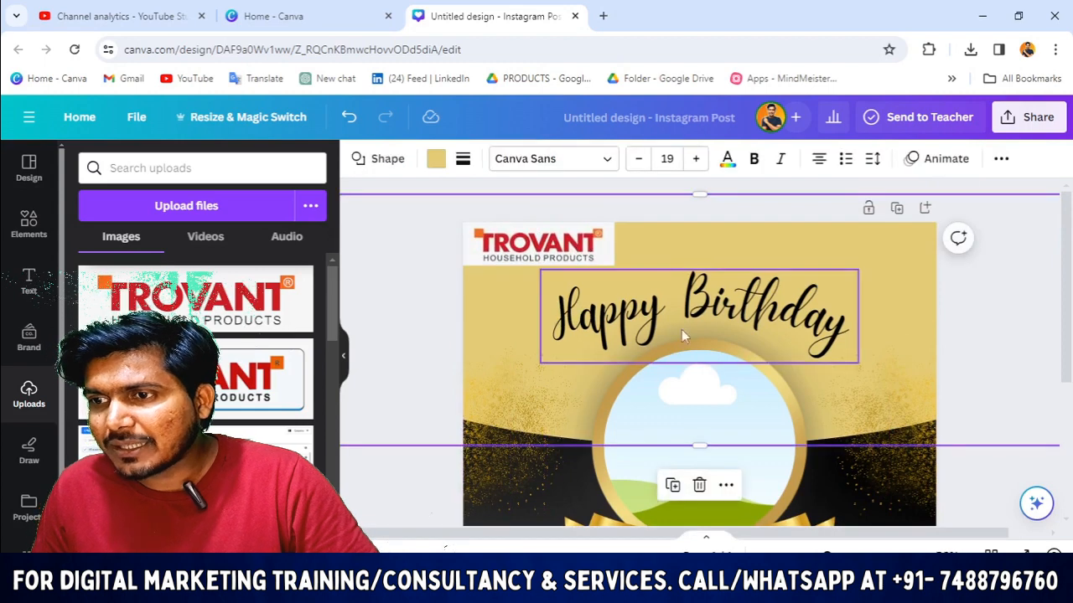
left_click(543, 252)
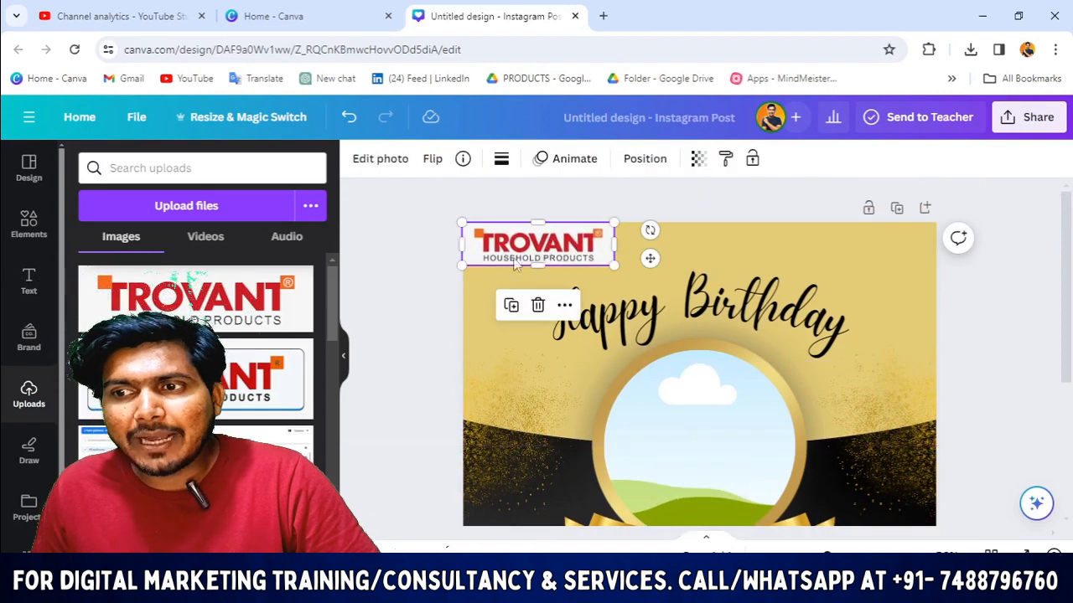
left_click(433, 263)
left_click(523, 258)
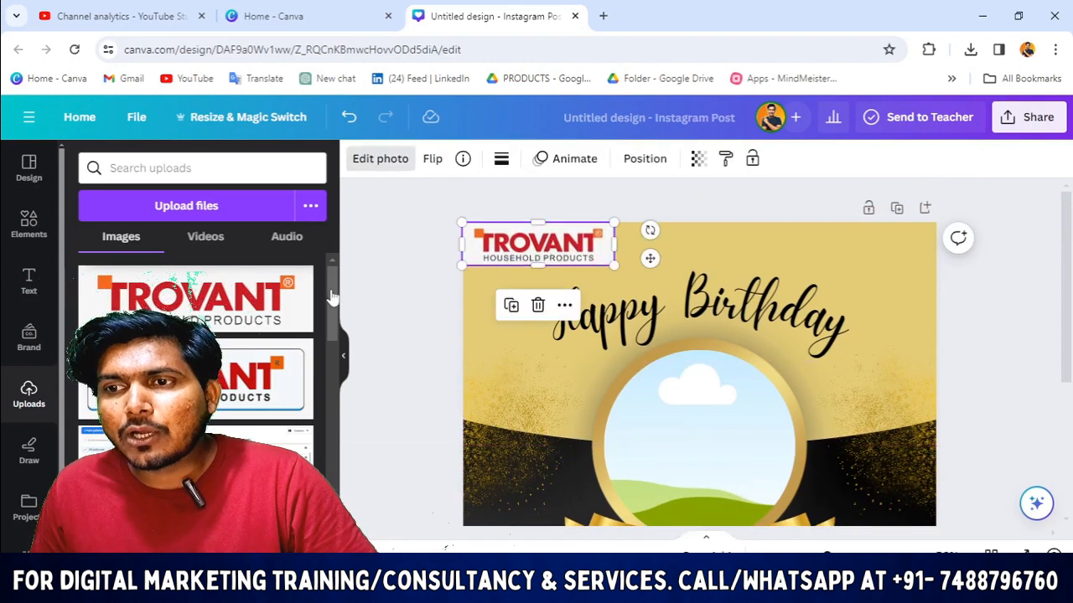
scroll(294, 287, "down", 1)
scroll(360, 302, "down", 1)
scroll(251, 323, "up", 1)
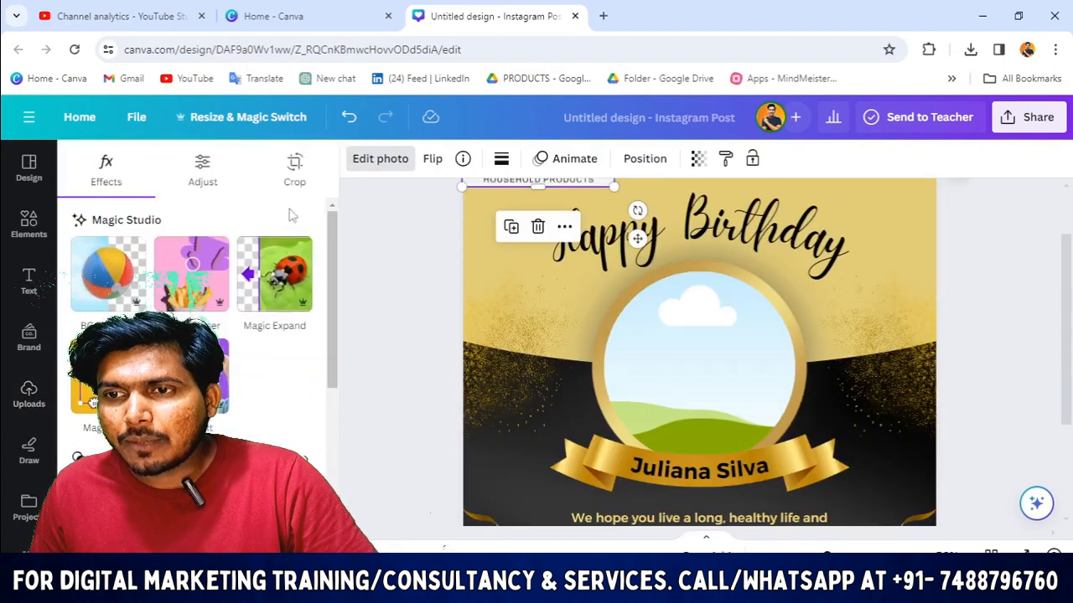
scroll(291, 227, "down", 1)
scroll(294, 276, "up", 1)
scroll(377, 362, "down", 2)
scroll(293, 360, "down", 4)
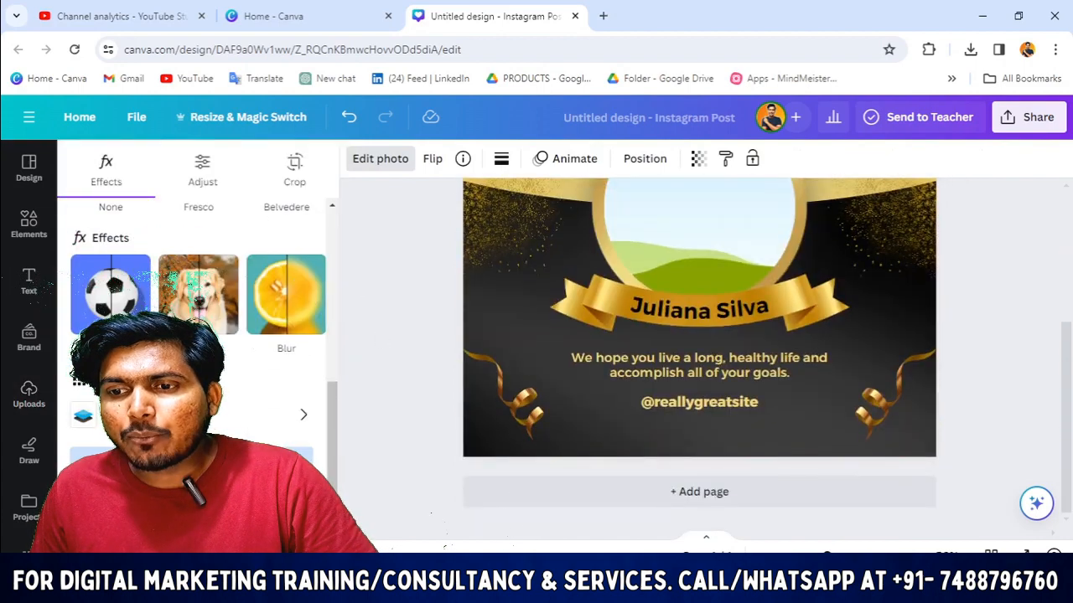
Step: Remove the TROVANT logo's white background with BG Remover
left_click(201, 498)
left_click(528, 391)
scroll(477, 385, "up", 3)
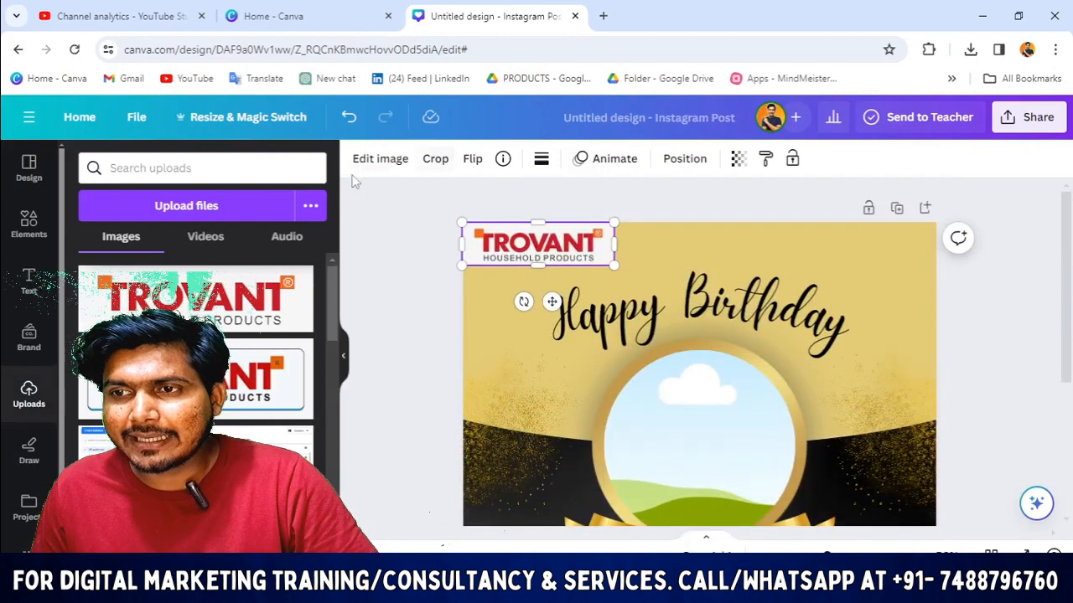
left_click(380, 159)
scroll(264, 412, "down", 2)
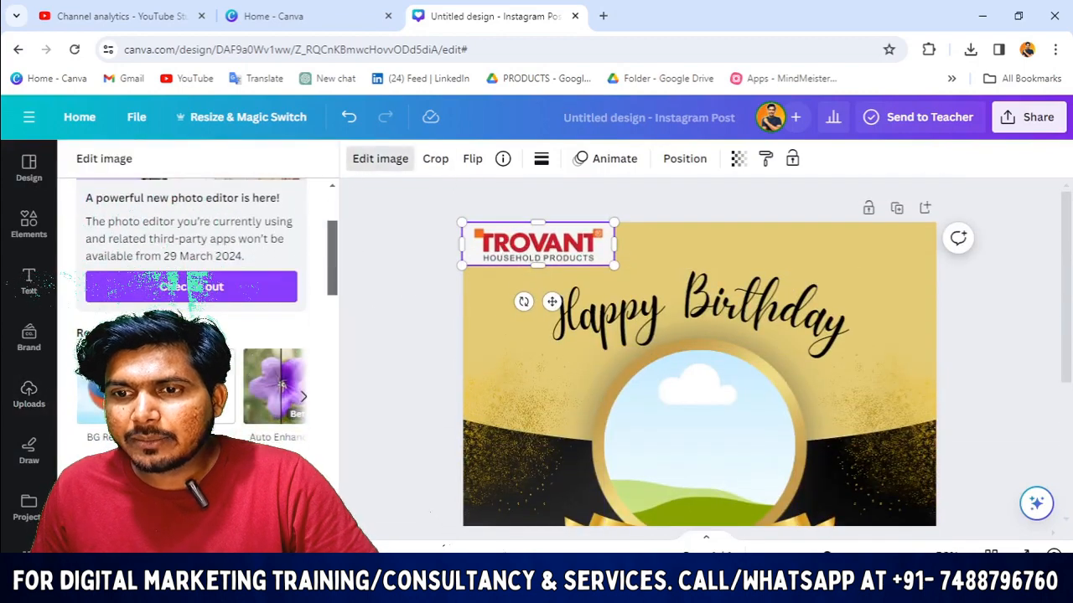
left_click(101, 386)
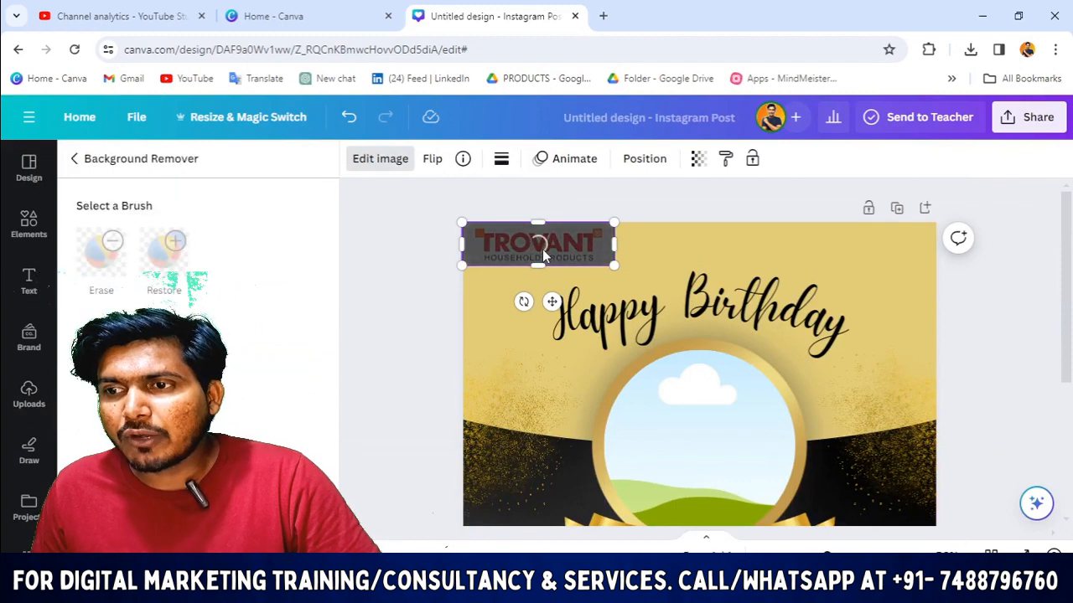
left_click(429, 278)
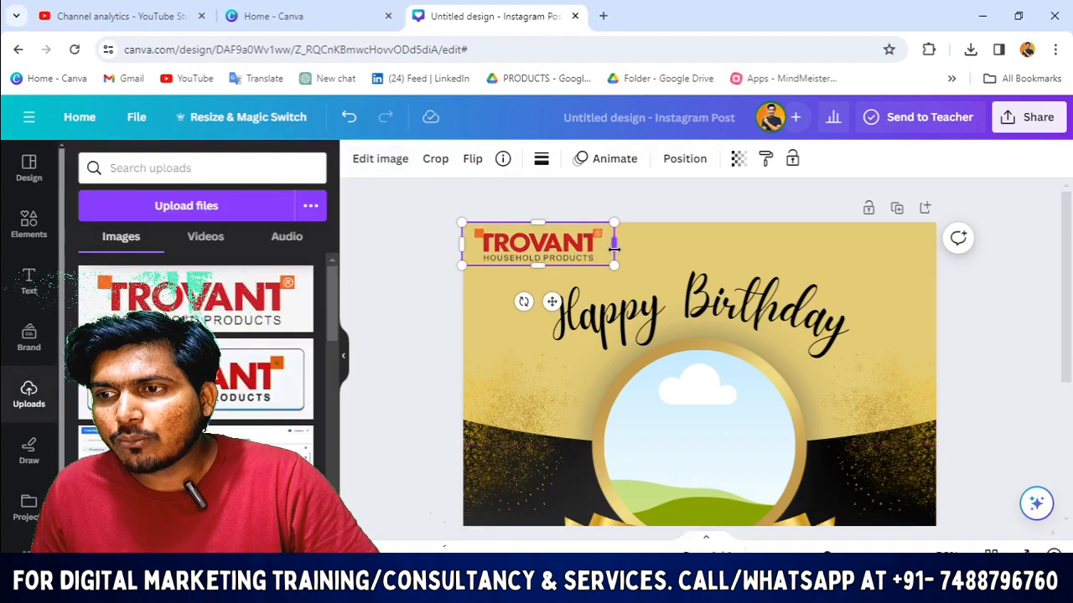
Step: Trim the logo's left and right edges slightly to fit the corner
left_click_drag(614, 244, 608, 246)
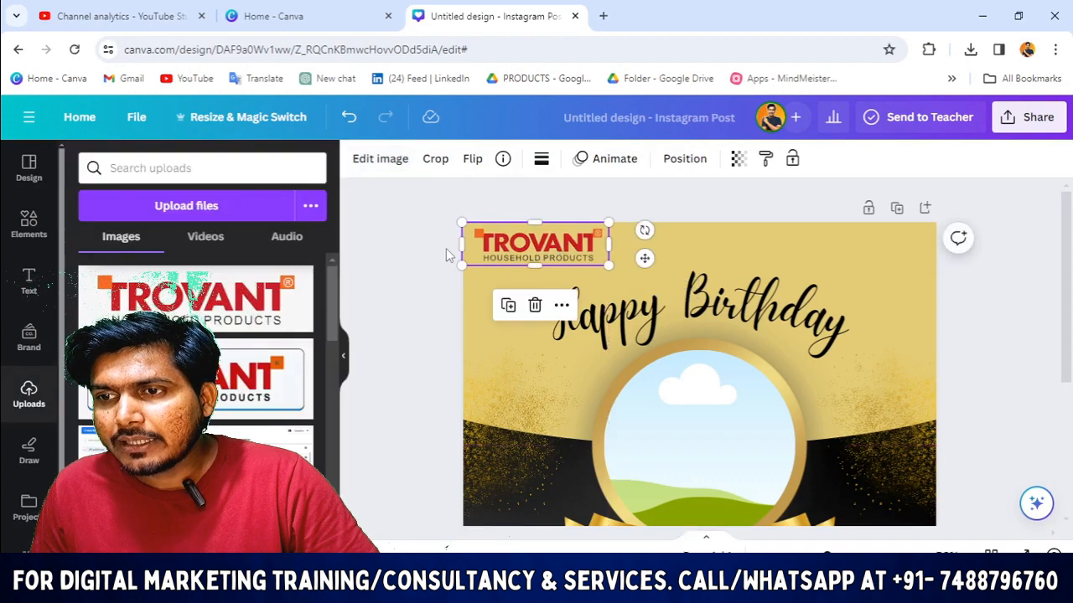
left_click_drag(461, 245, 464, 245)
left_click(412, 270)
left_click(501, 256)
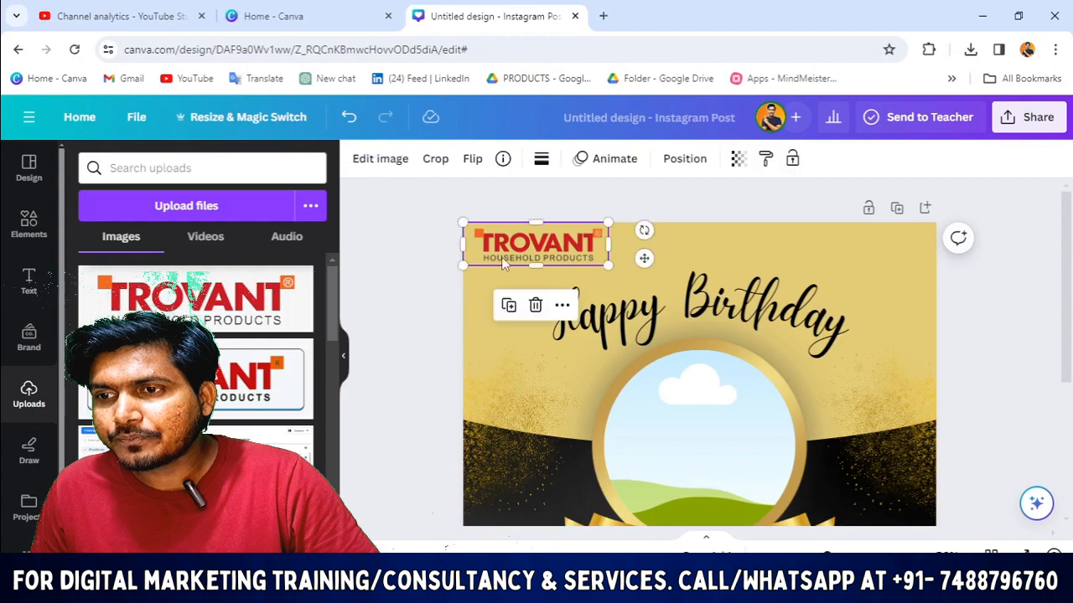
left_click(400, 301)
scroll(399, 318, "down", 2)
scroll(399, 321, "up", 2)
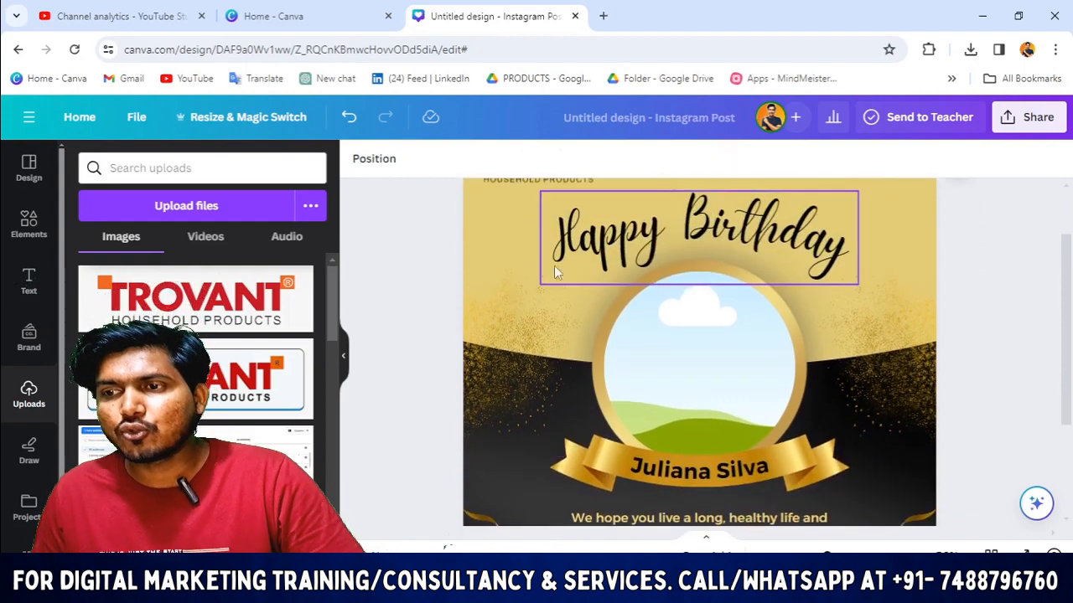
scroll(634, 313, "up", 1)
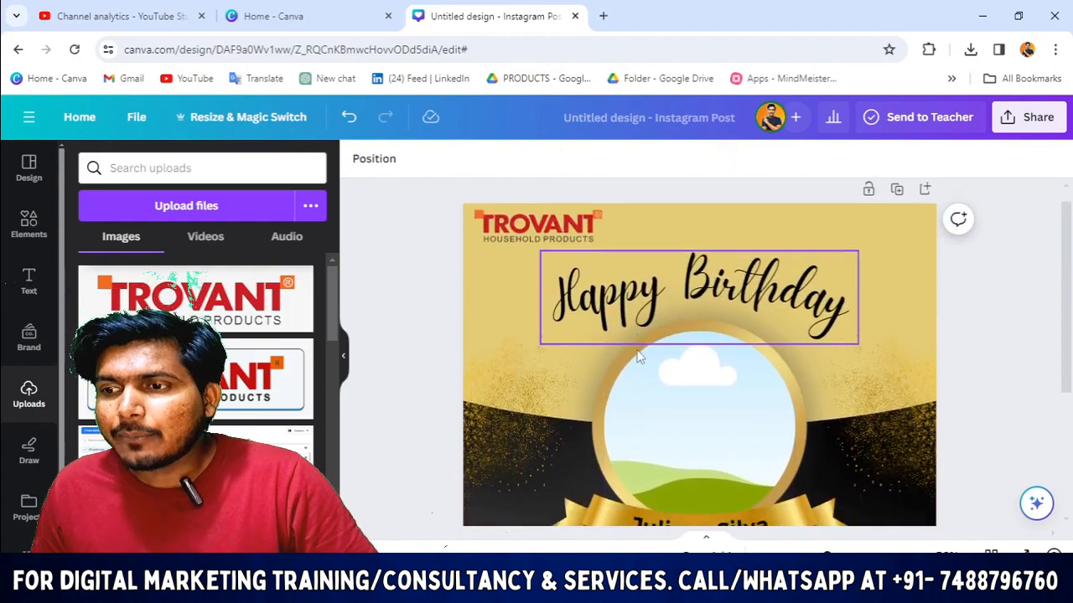
scroll(383, 266, "down", 1)
Step: Copy the first proprietor's name from cell D3 of the March Birthday Details sheet
mouse_move(630, 586)
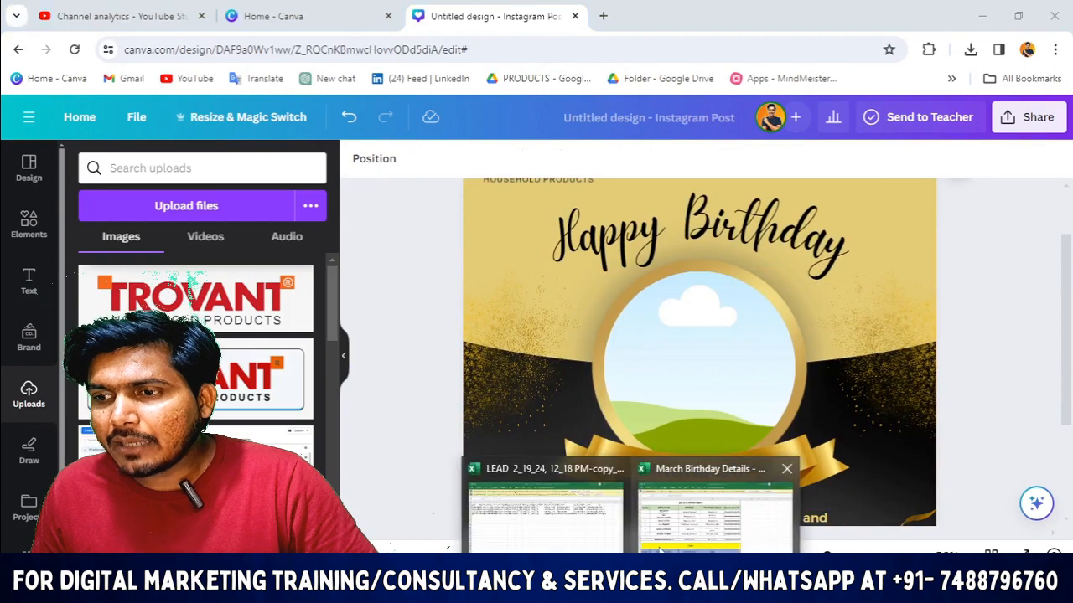
left_click(712, 513)
scroll(394, 299, "down", 2)
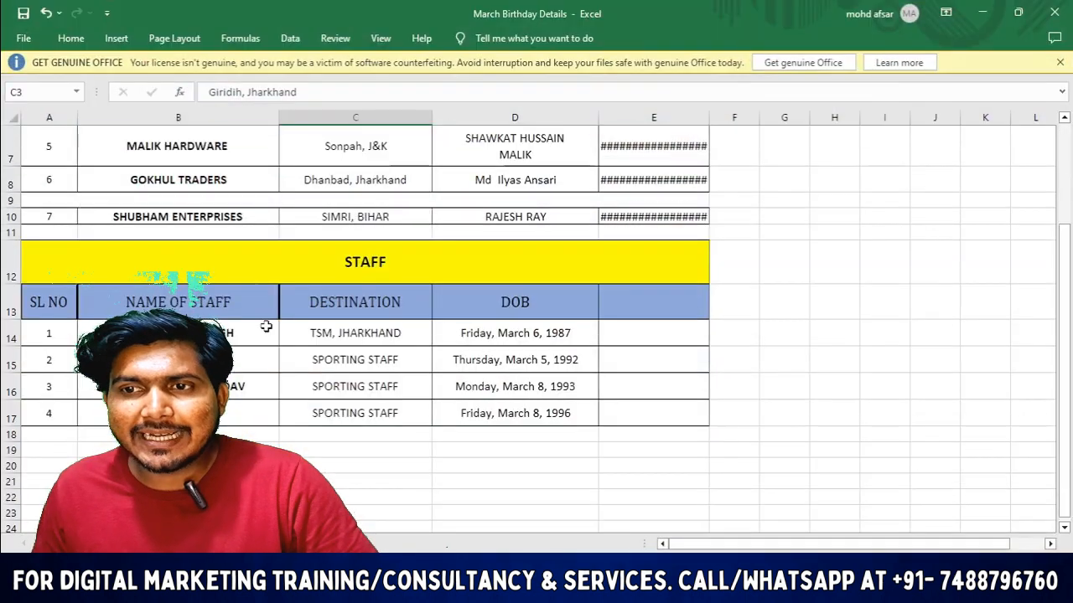
scroll(426, 310, "up", 2)
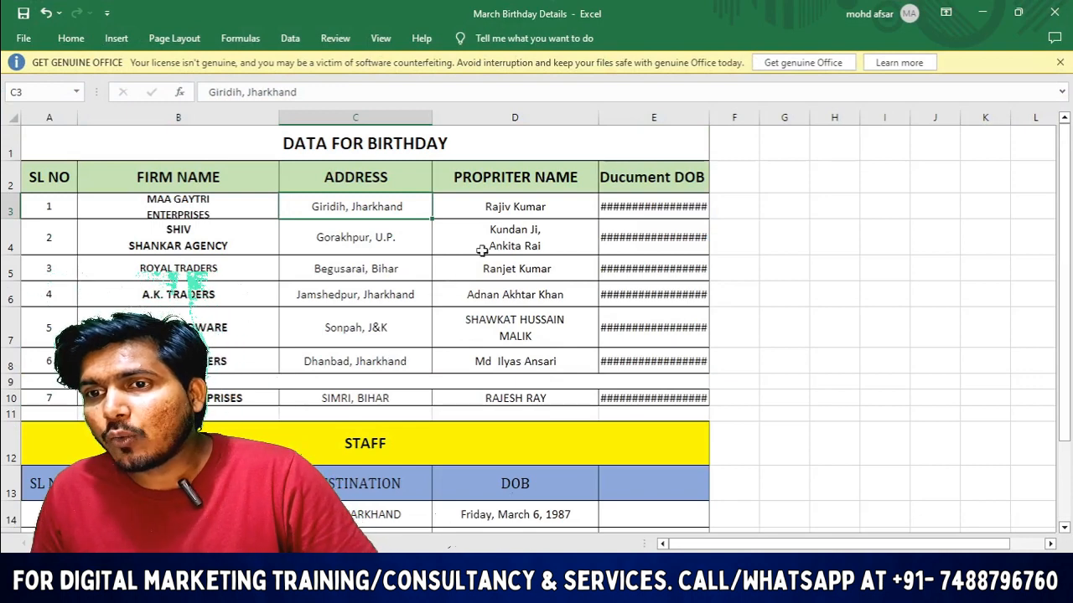
left_click(193, 238)
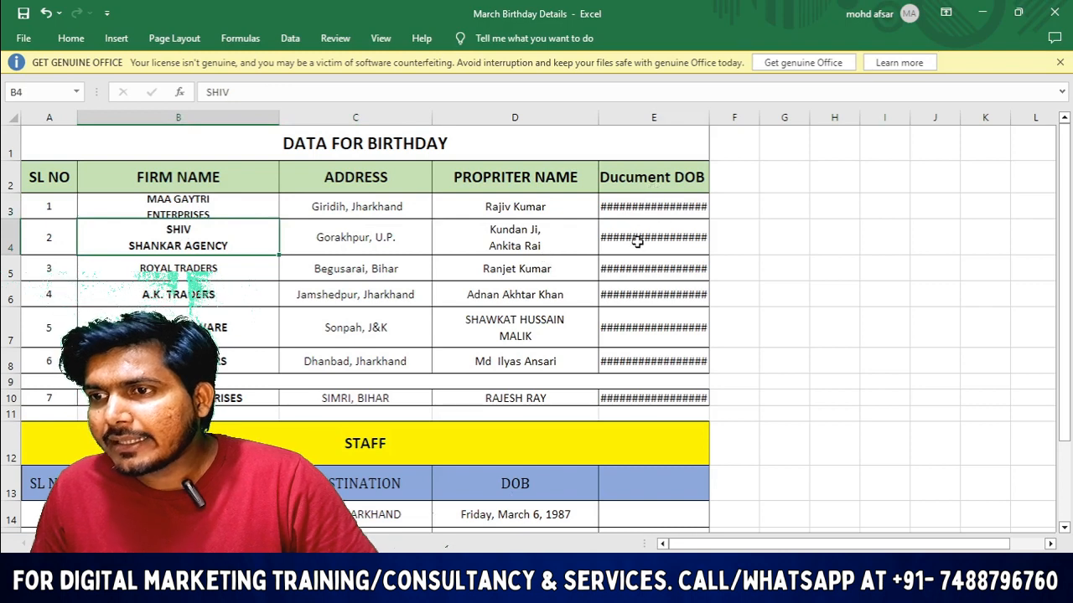
left_click(513, 234)
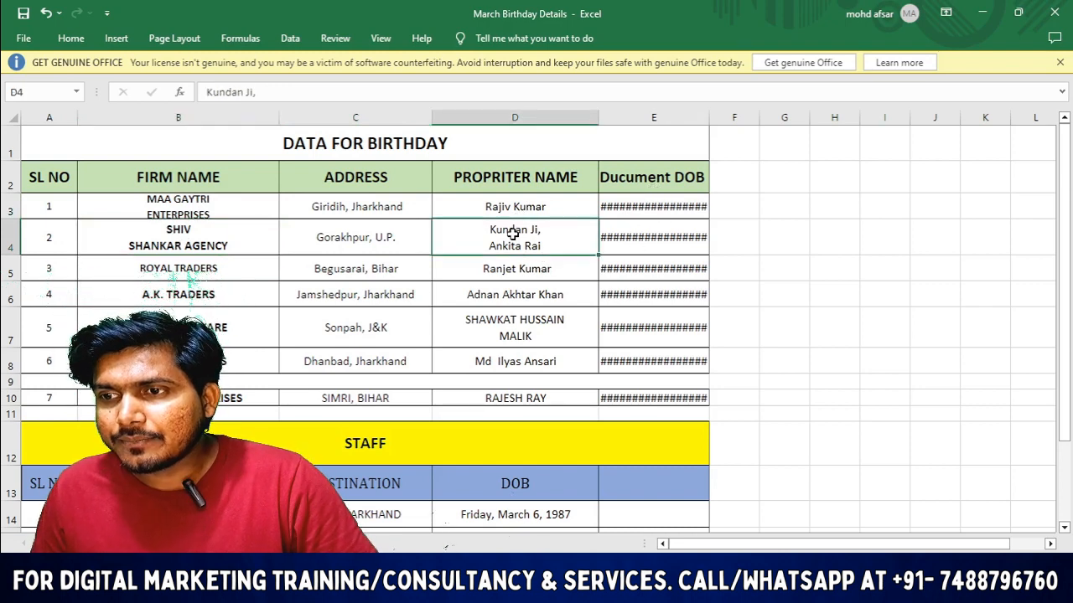
left_click(517, 206)
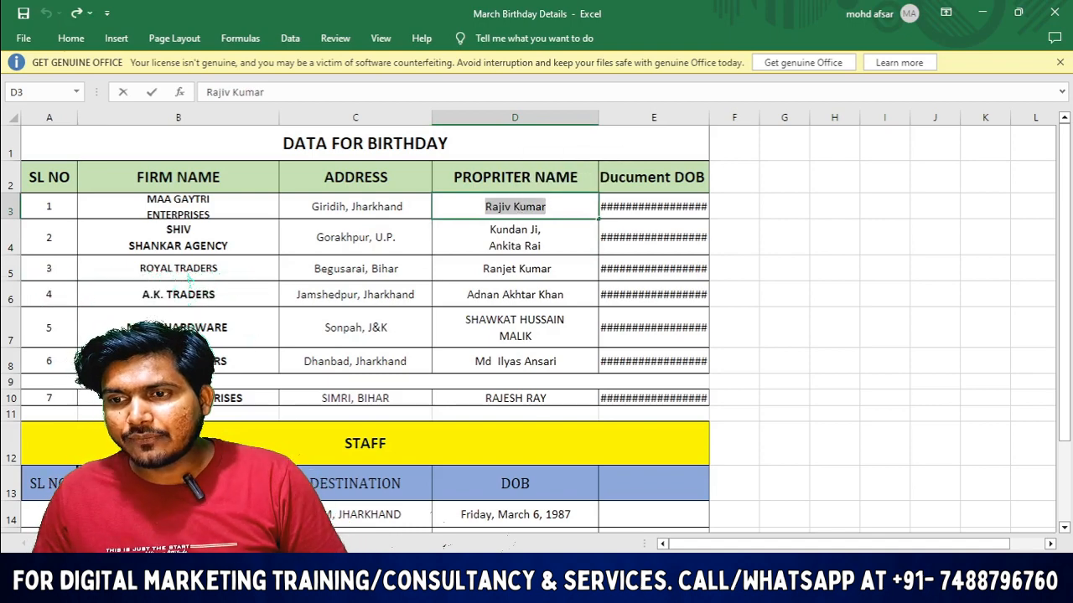
key("alt+Tab")
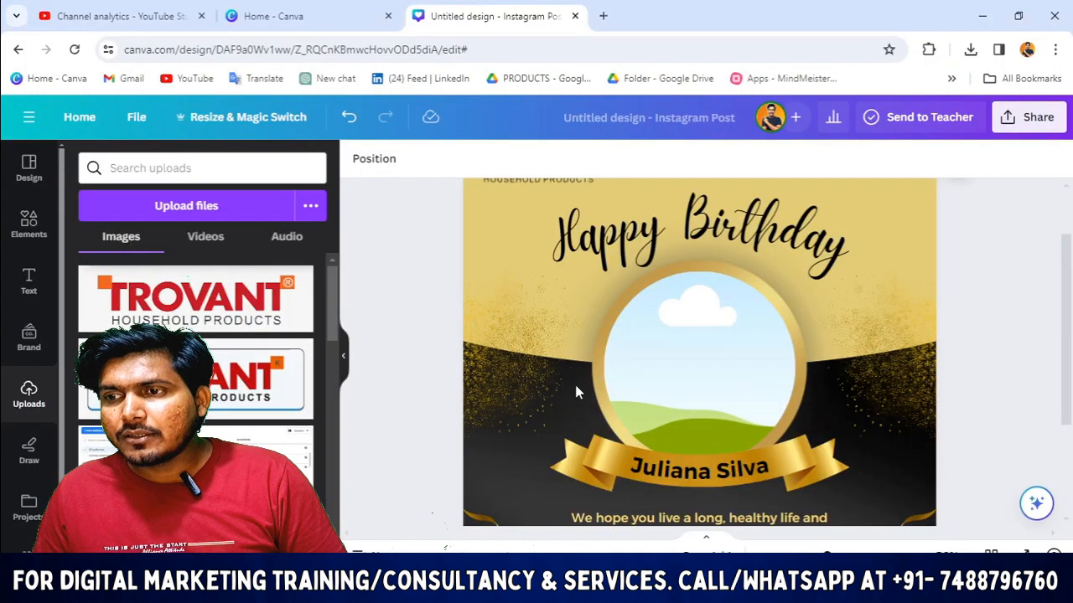
Step: Paste the proprietor's name over the sample name on the gold ribbon
double_click(670, 477)
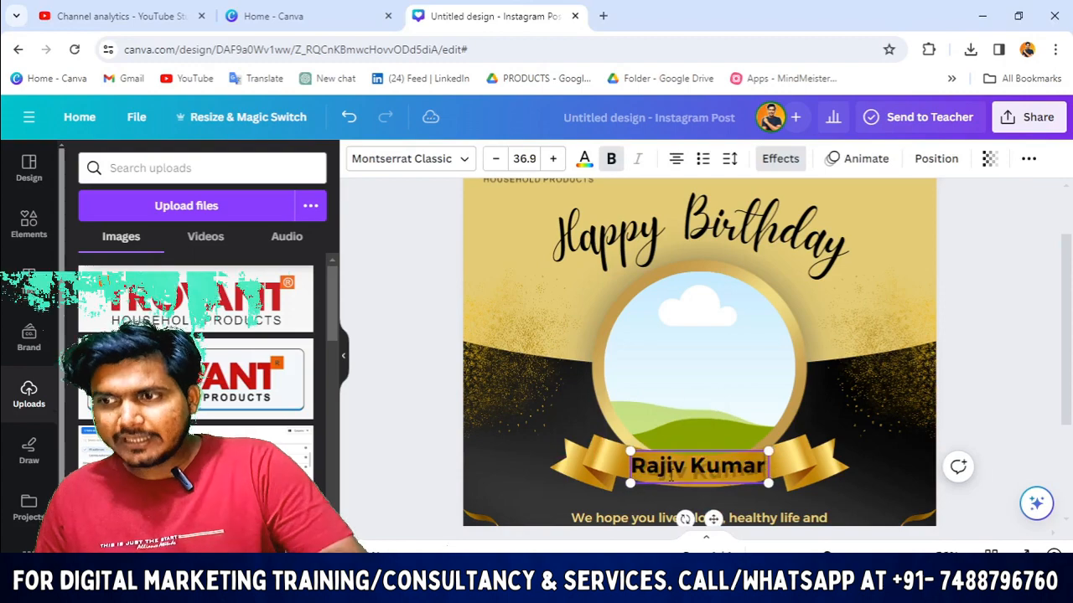
left_click(378, 486)
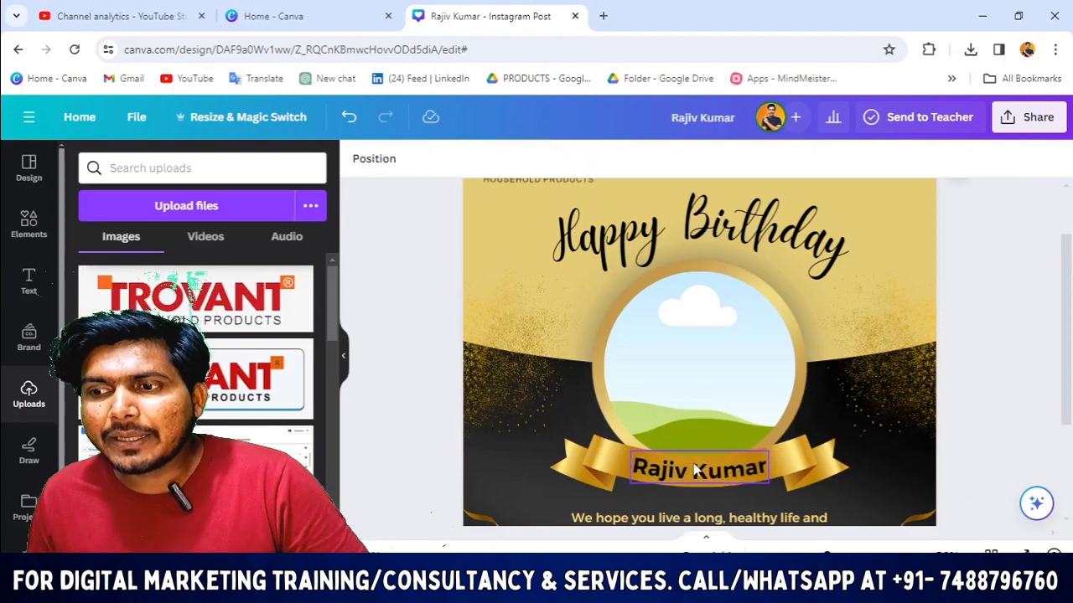
scroll(698, 471, "down", 2)
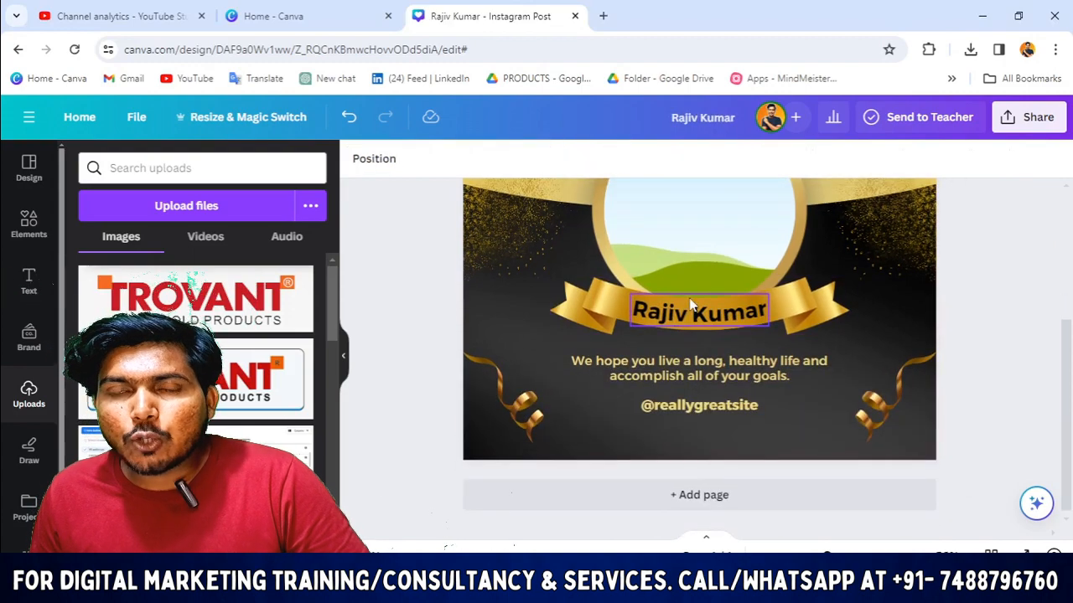
scroll(691, 305, "up", 3)
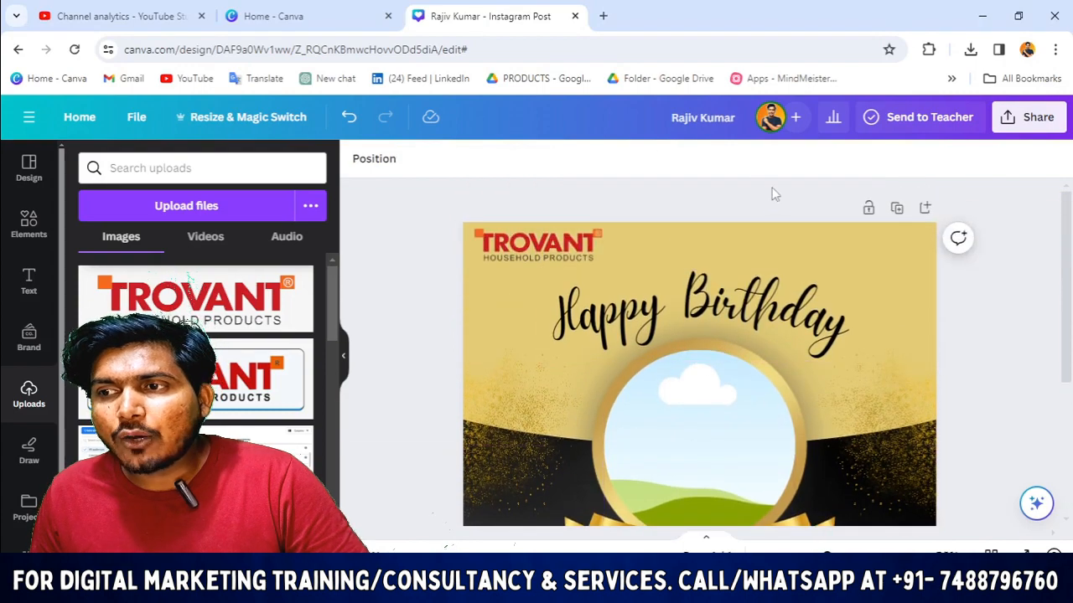
scroll(703, 469, "down", 2)
Step: Open and close the Effects options for the ribbon name text
left_click(698, 390)
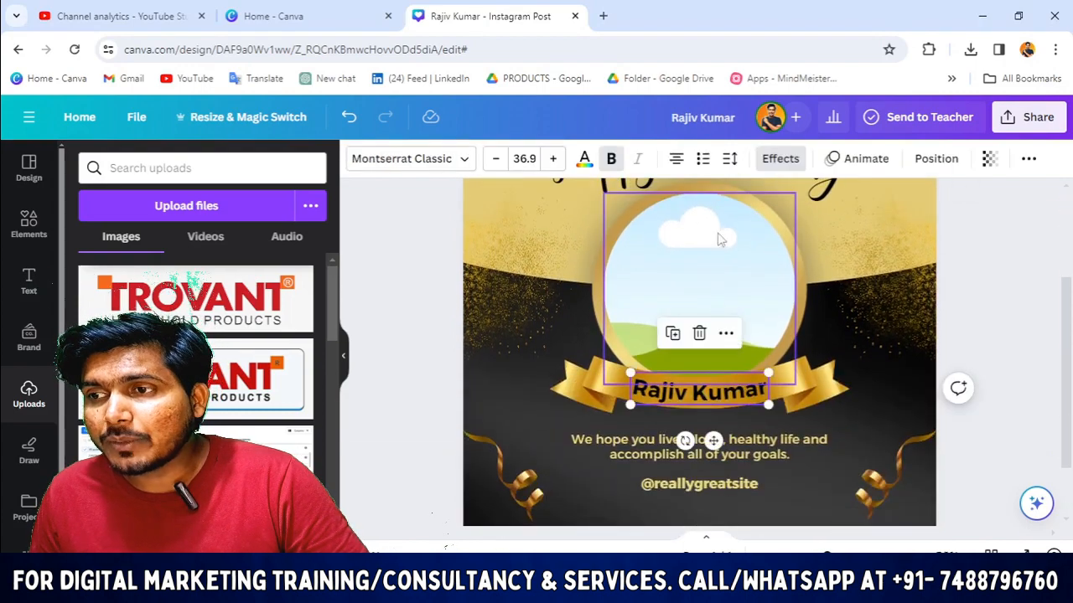
left_click(769, 161)
scroll(246, 313, "down", 3)
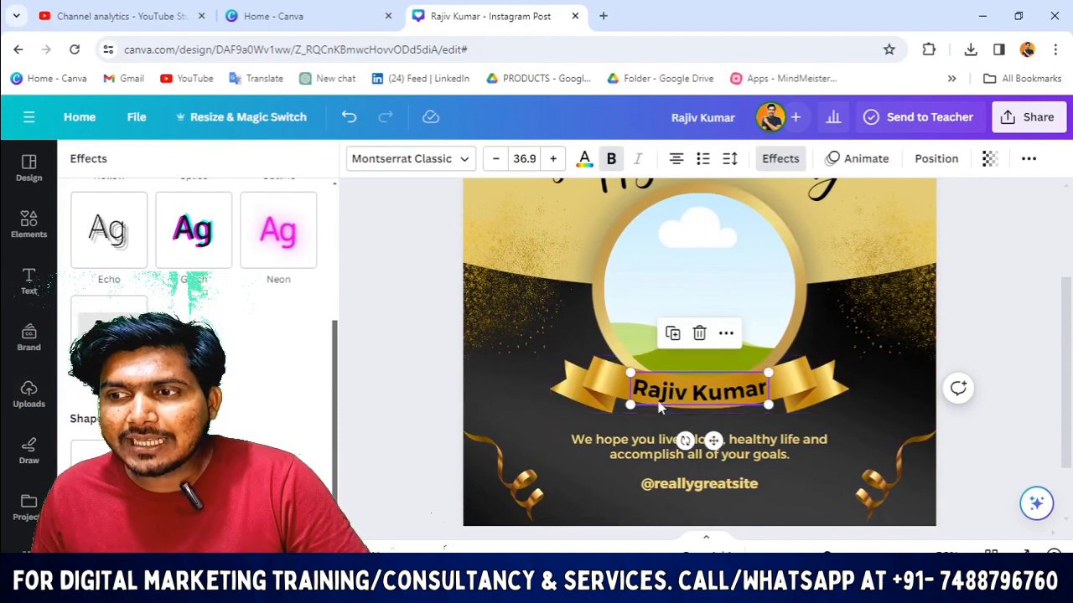
left_click(357, 398)
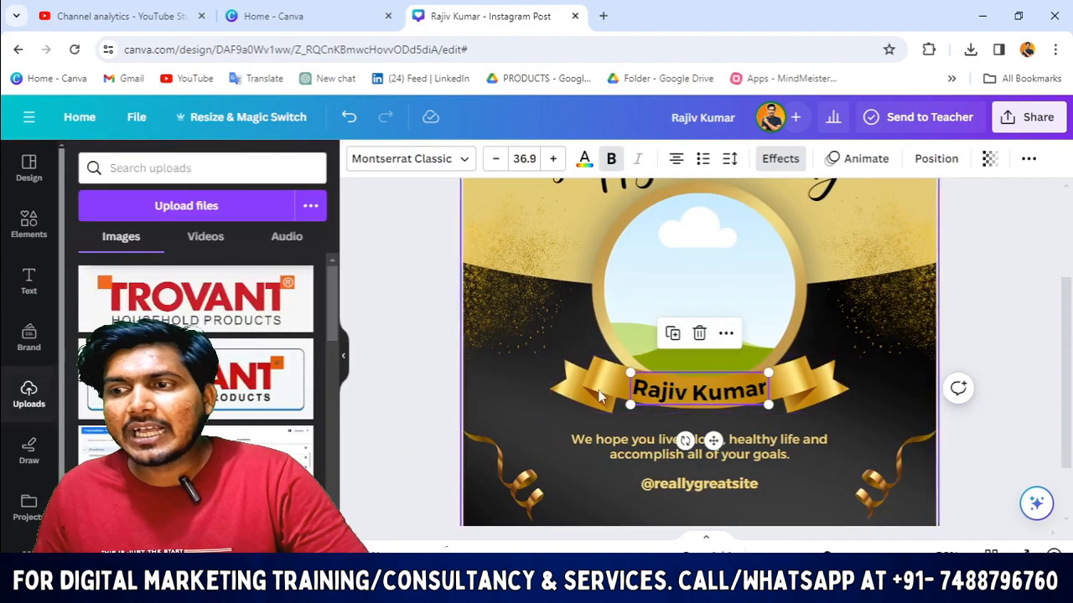
left_click(417, 422)
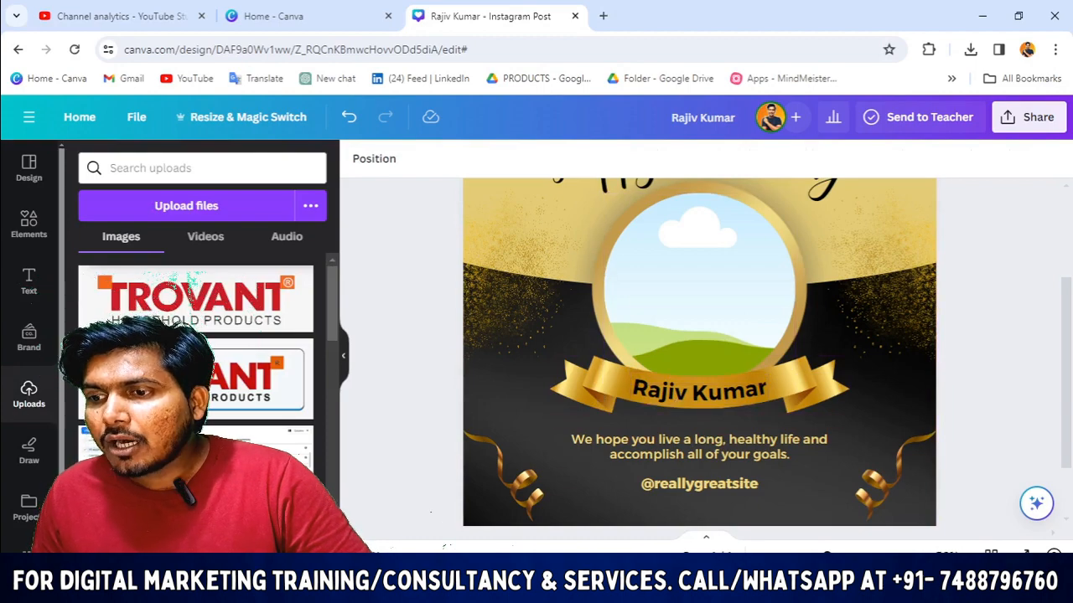
Step: Select the firm name in cell B3 of the Excel sheet for copying
left_click(713, 503)
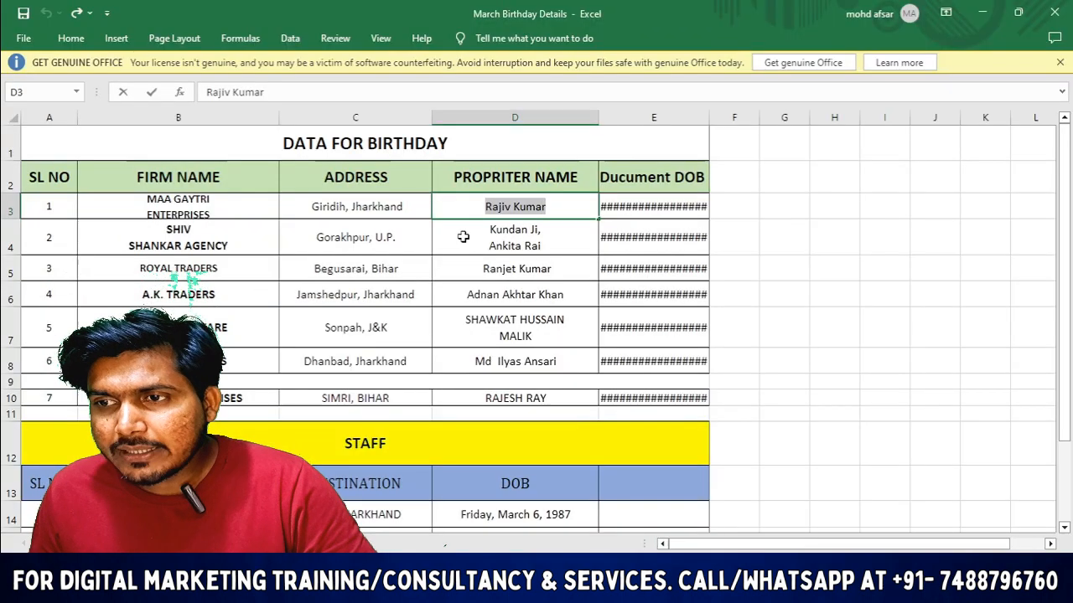
double_click(181, 207)
double_click(181, 215)
left_click(185, 233)
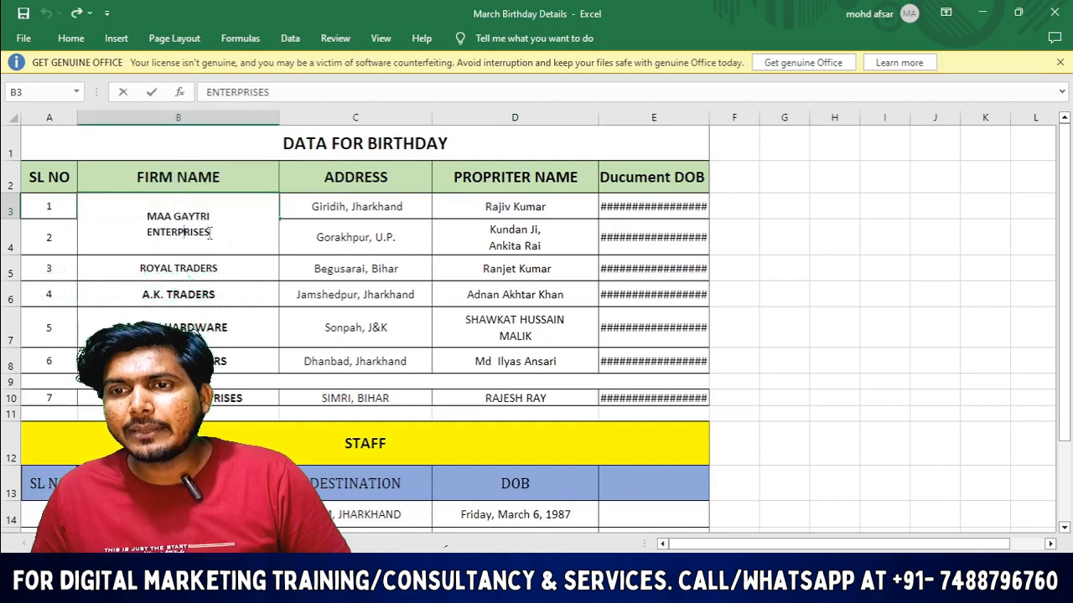
left_click_drag(209, 234, 169, 216)
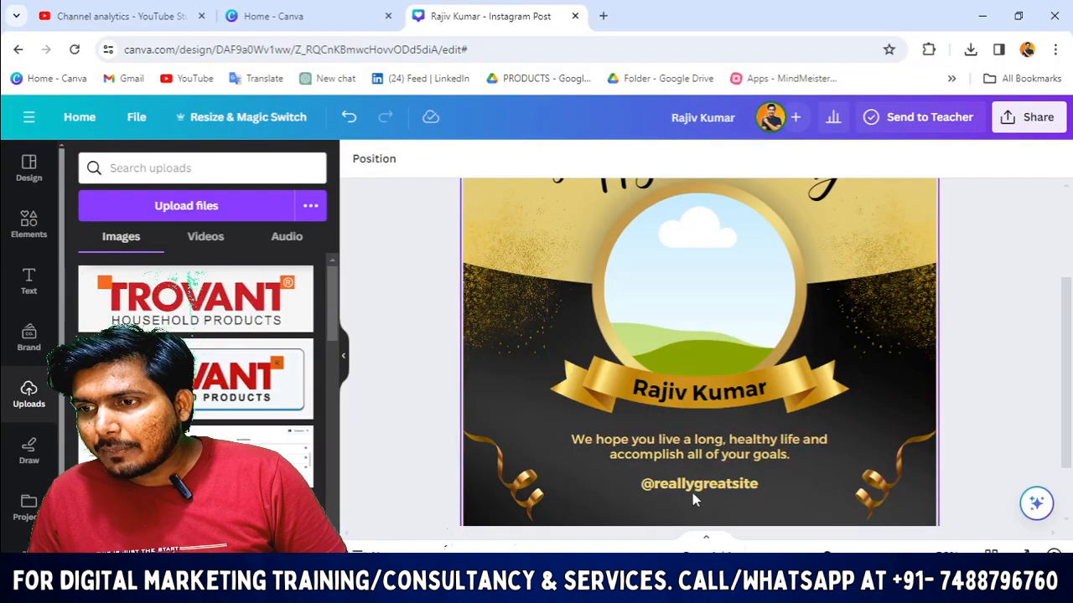
left_click(687, 486)
key("Delete")
scroll(682, 460, "down", 1)
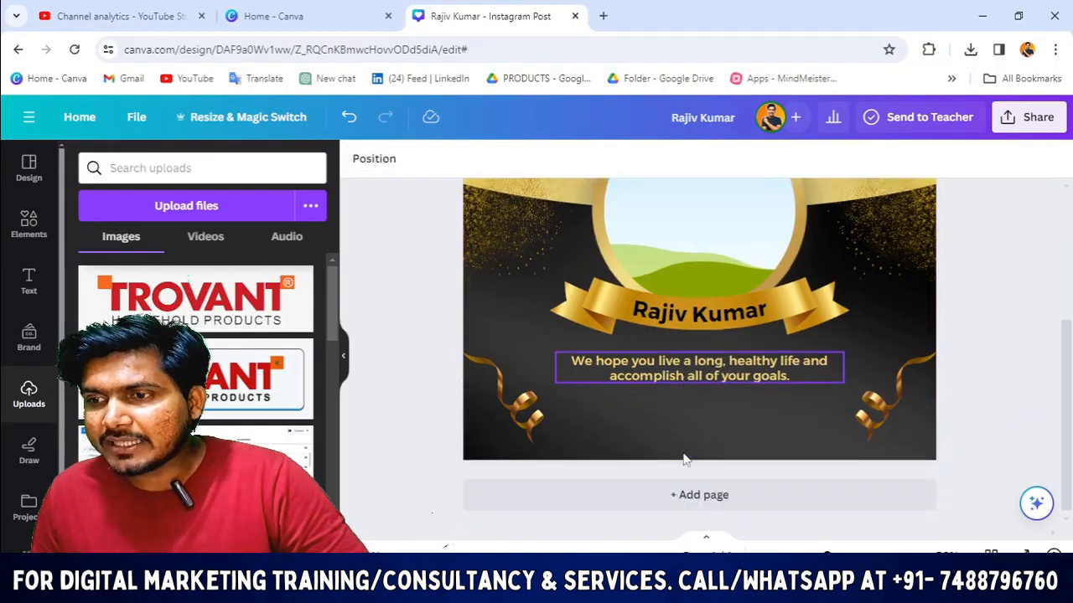
left_click_drag(668, 369, 670, 384)
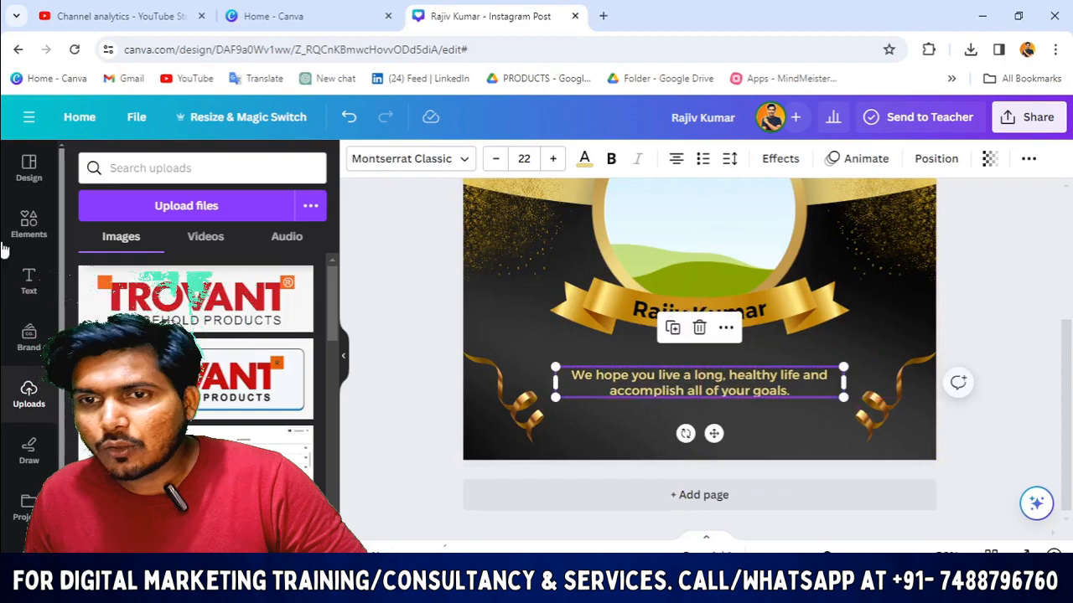
Step: Add a subheading containing MAA GAYTRI ENTERPRISES and move it below the ribbon
left_click(17, 296)
left_click(218, 376)
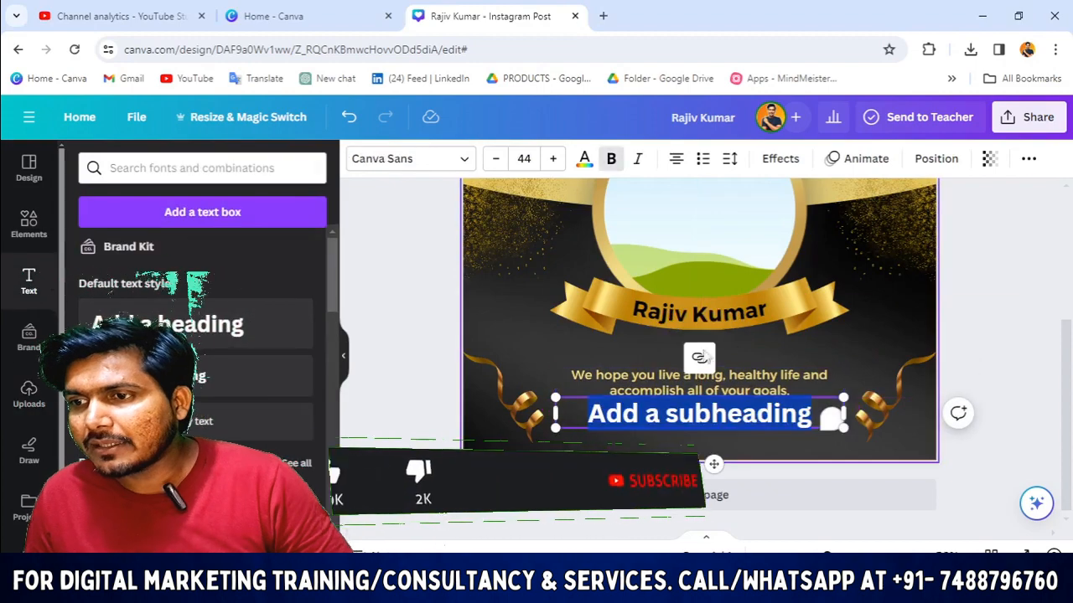
type("MAA GAYTRI ENTERPRISES")
left_click(415, 506)
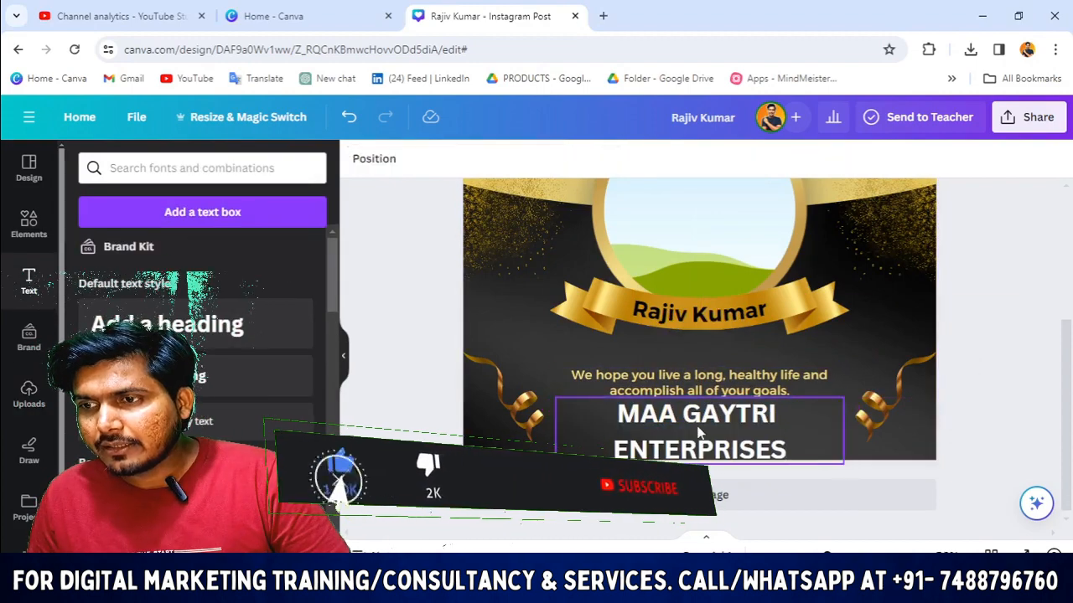
left_click_drag(700, 436, 706, 354)
Step: Set the firm name font to Helvetica World and tighten its line spacing
left_click(396, 174)
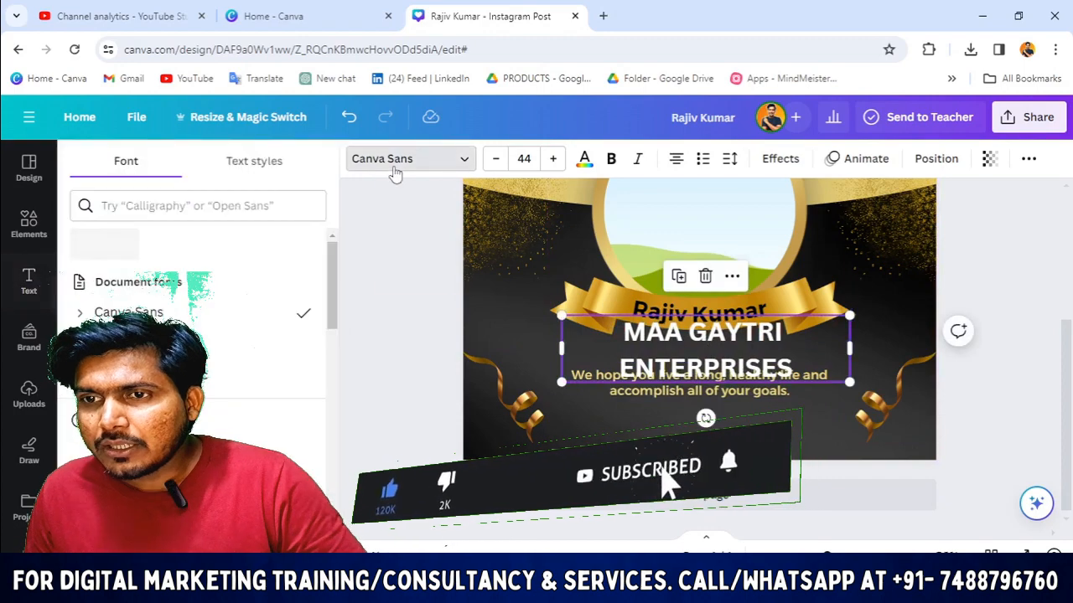
left_click(182, 306)
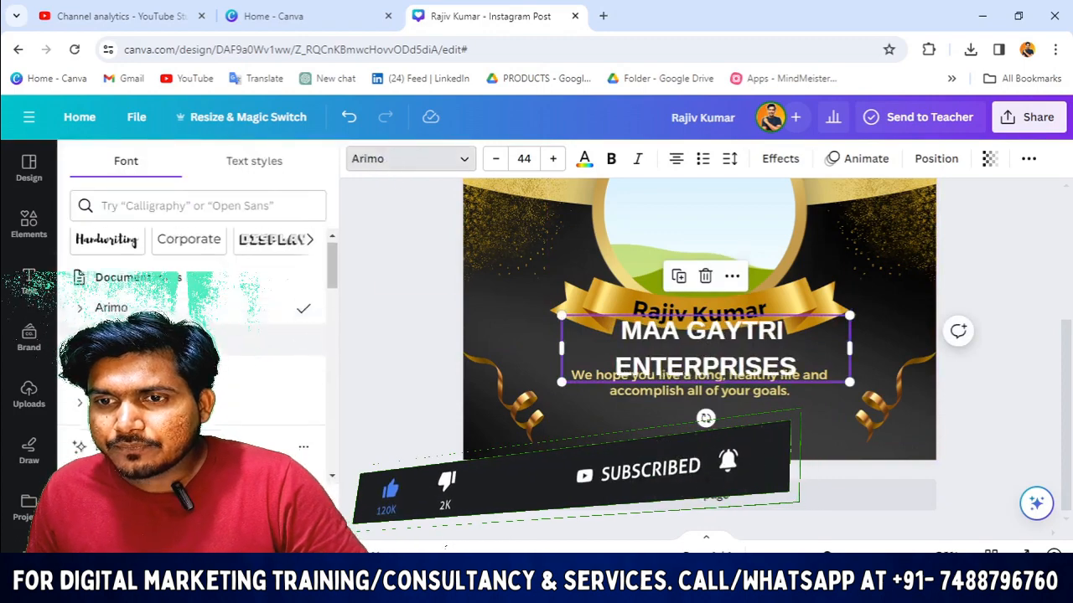
scroll(182, 307, "down", 2)
left_click(150, 325)
scroll(198, 386, "down", 1)
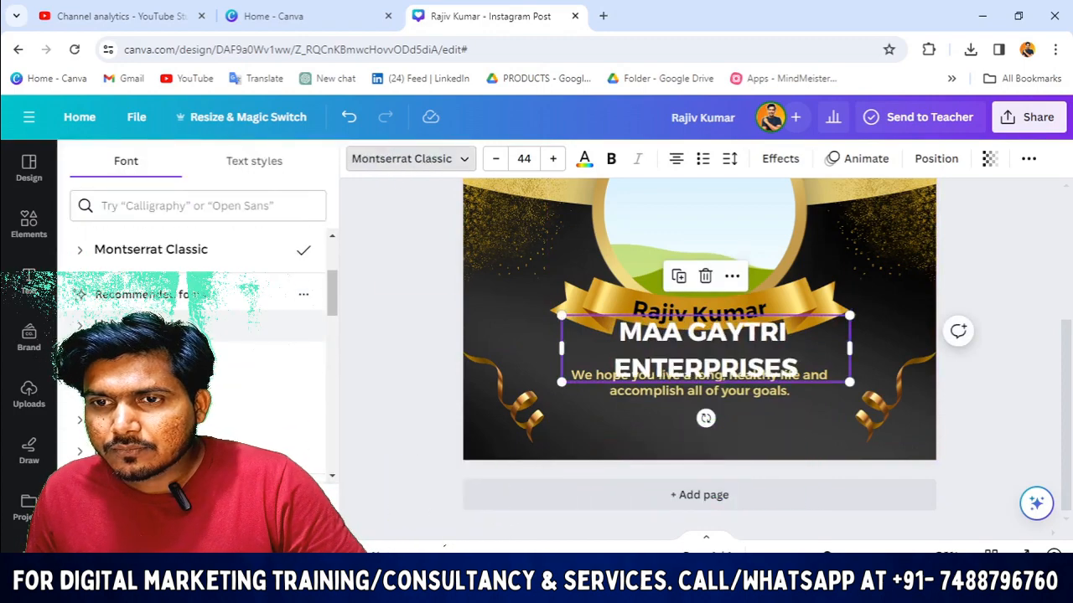
left_click(193, 326)
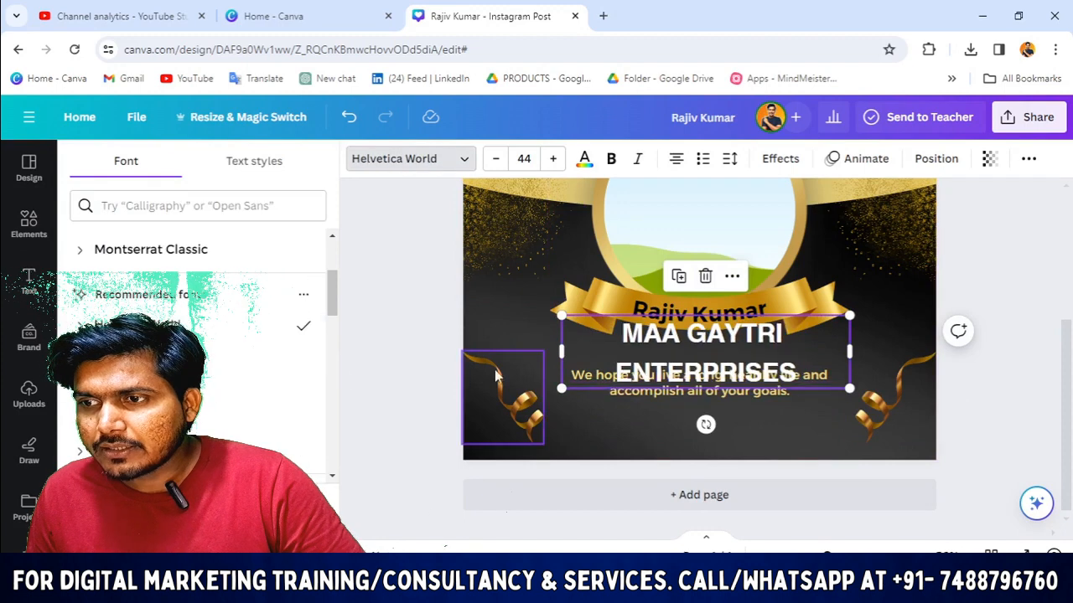
left_click(728, 159)
left_click_drag(810, 266, 763, 275)
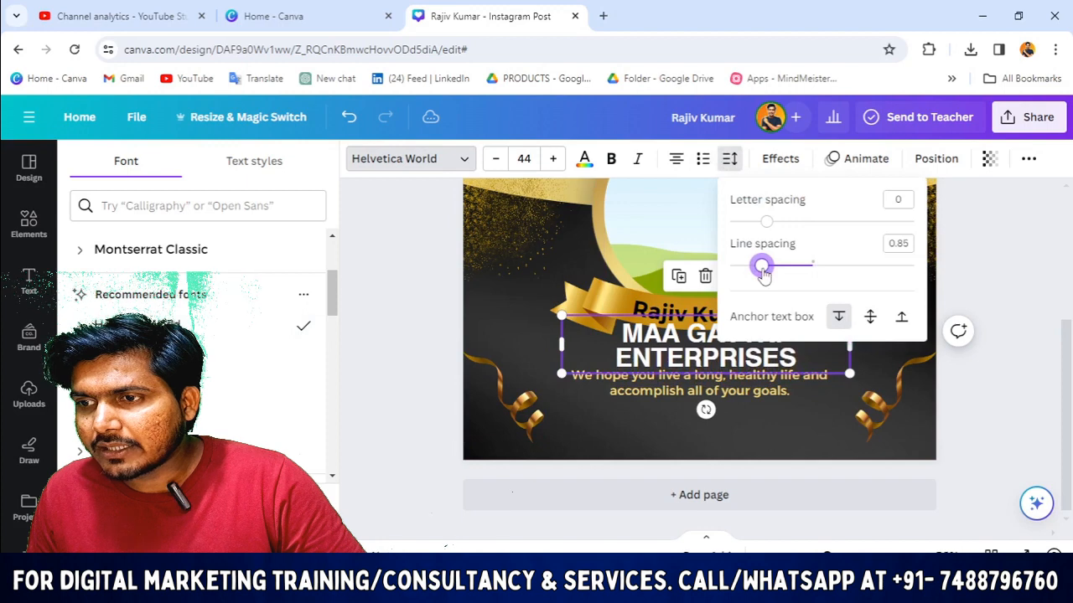
Step: Shrink the firm name to size 39, narrow its box, and centre it under the ribbon
left_click(439, 394)
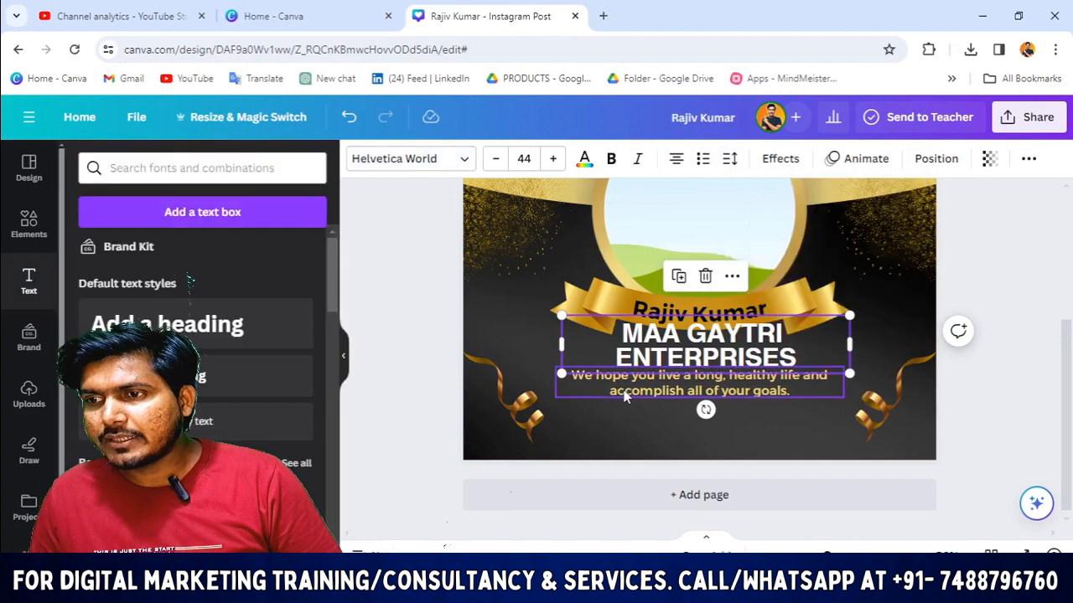
left_click_drag(620, 390, 627, 406)
left_click_drag(638, 339, 642, 354)
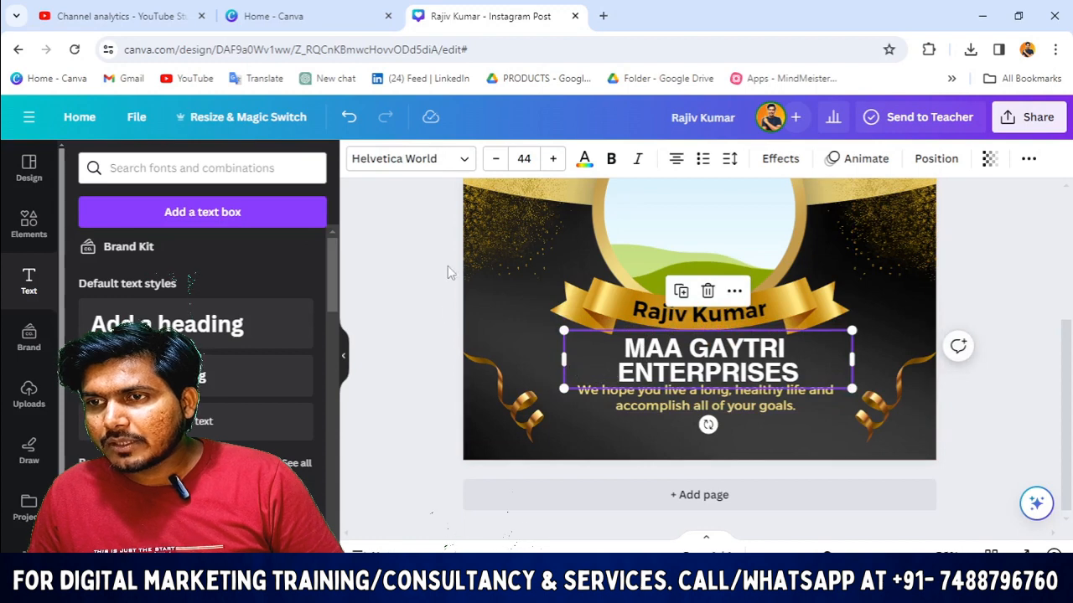
left_click(495, 160)
left_click(495, 159)
left_click(495, 159)
left_click(495, 159)
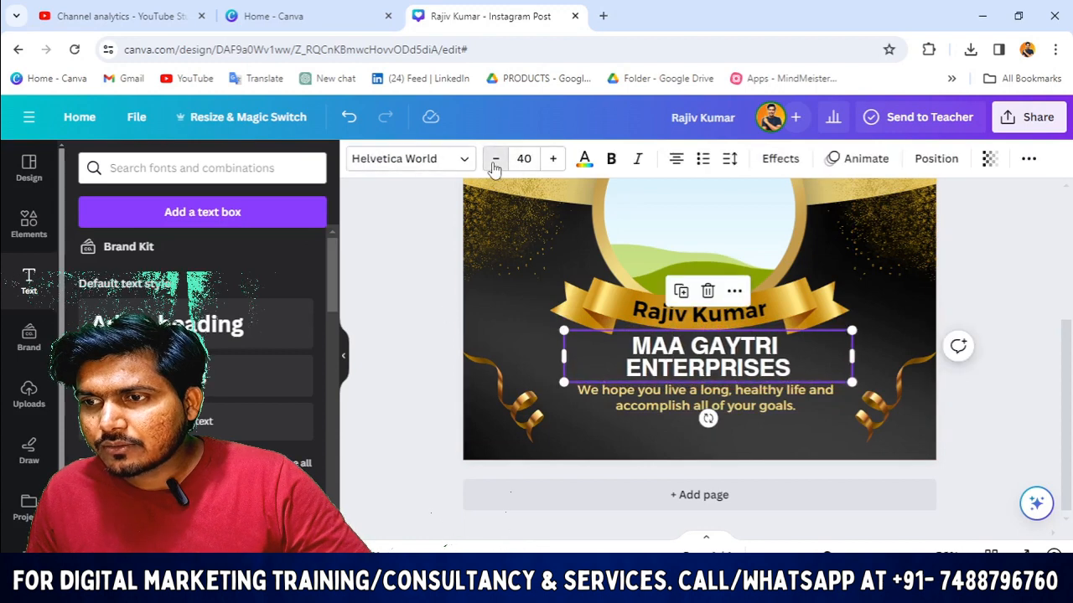
left_click(495, 159)
left_click_drag(851, 357, 730, 365)
left_click(431, 386)
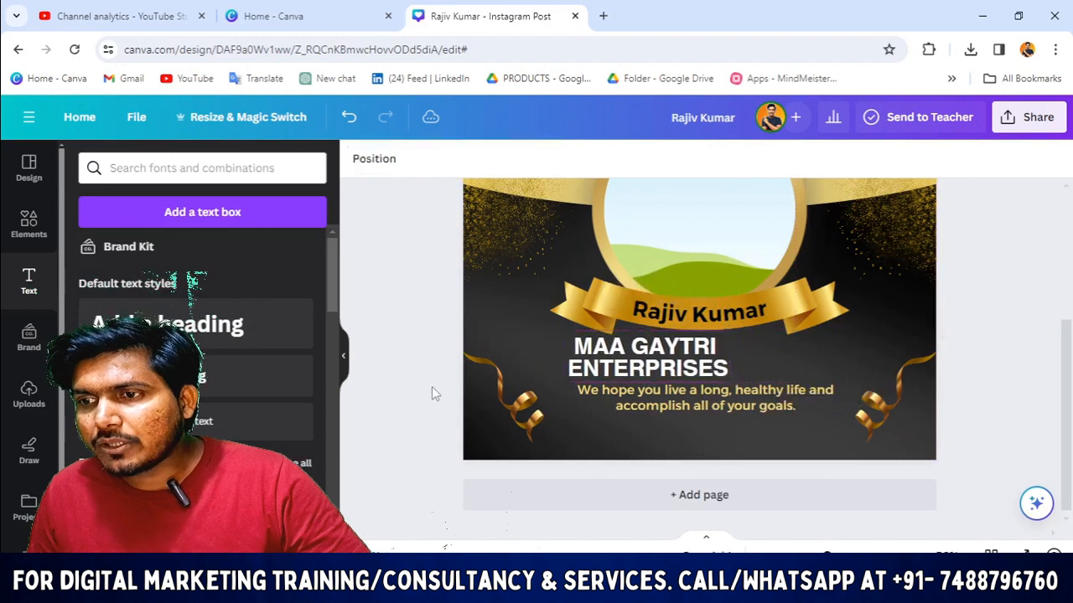
left_click_drag(621, 361, 674, 351)
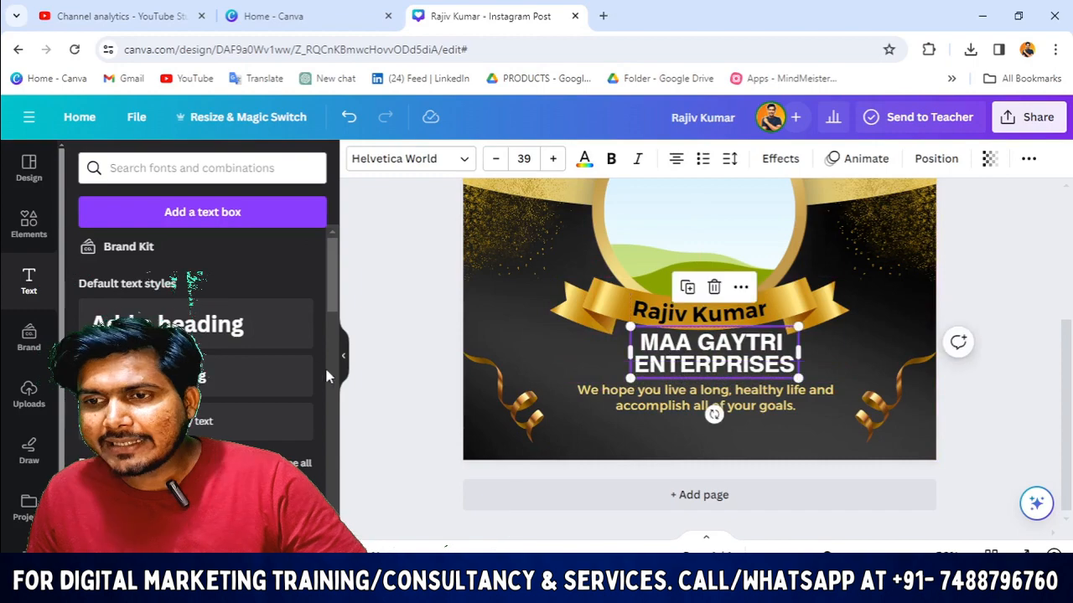
left_click(389, 377)
left_click(671, 410)
left_click_drag(671, 412, 669, 418)
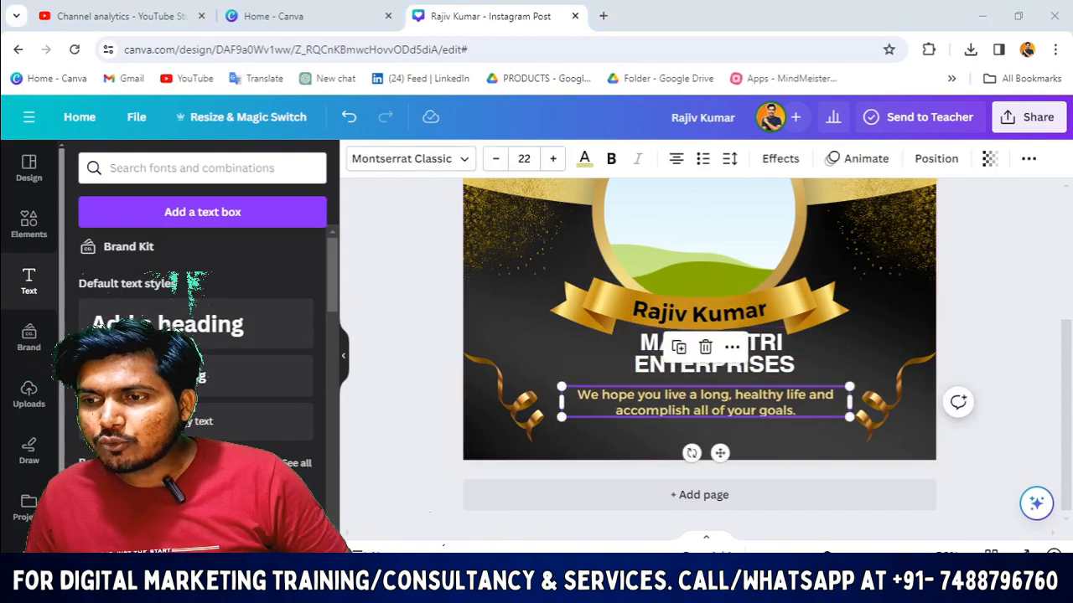
Step: Copy the firm's address from cell C3 of the March Birthday Details sheet
mouse_move(630, 578)
left_click(712, 512)
double_click(356, 213)
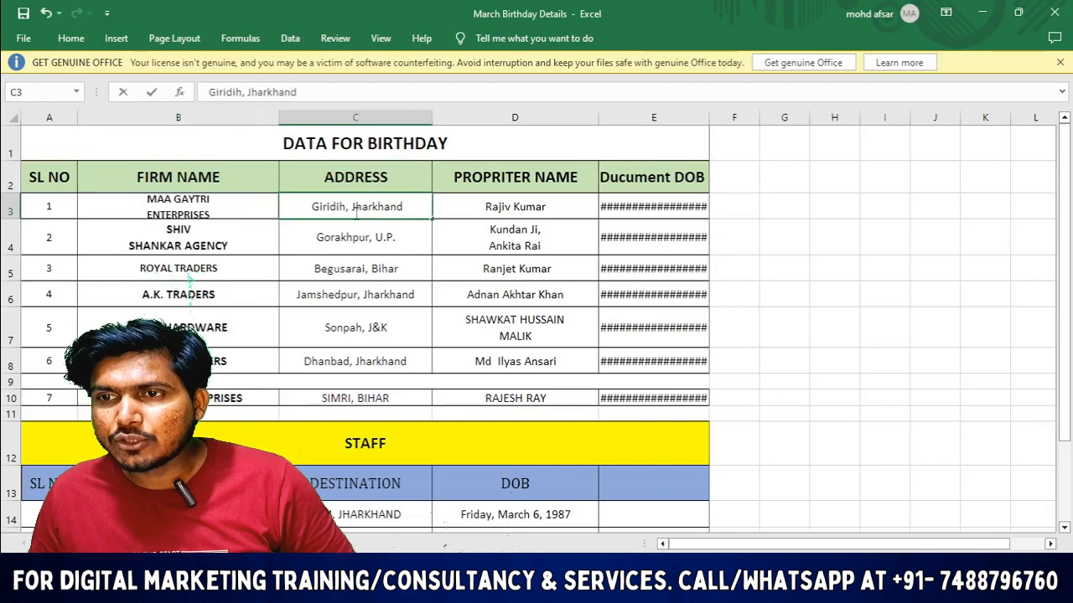
double_click(356, 214)
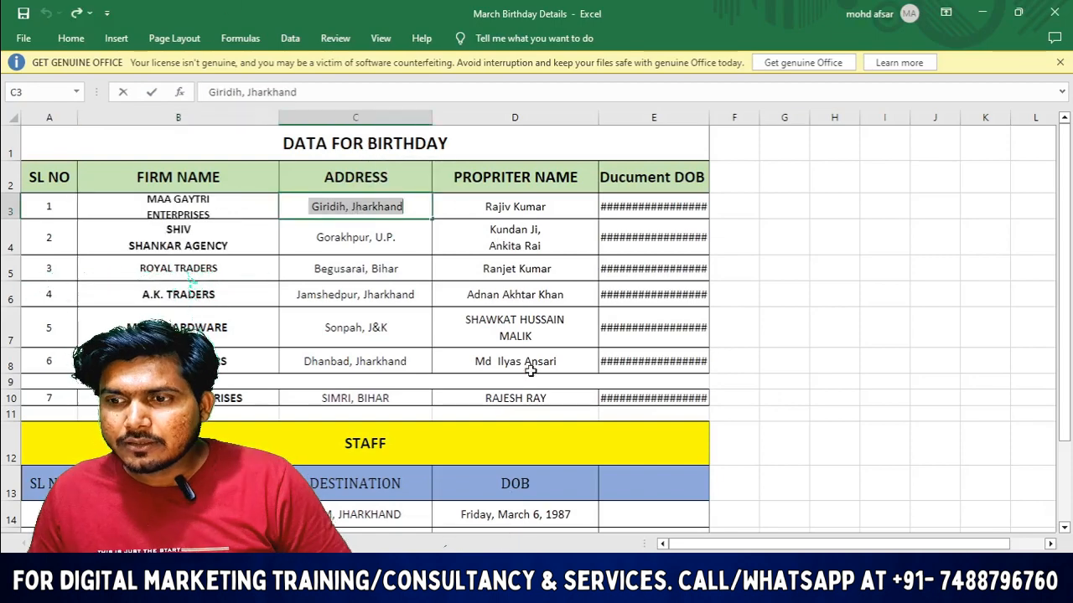
key("alt+Tab")
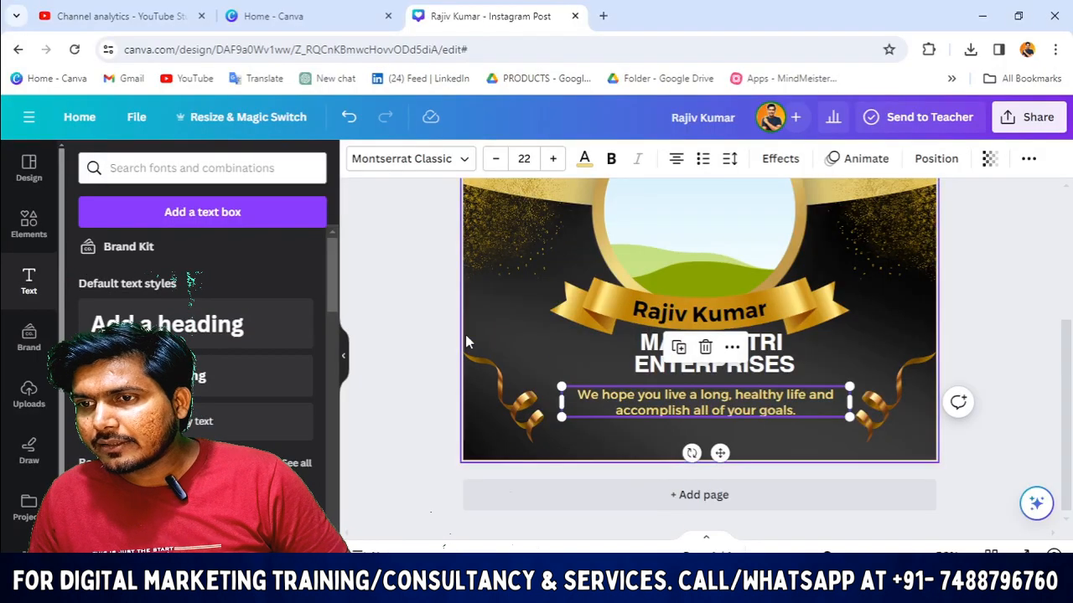
Step: Add a subheading with the pasted address Giridih, Jharkhand and move it below the firm name
left_click(662, 367)
left_click(447, 340)
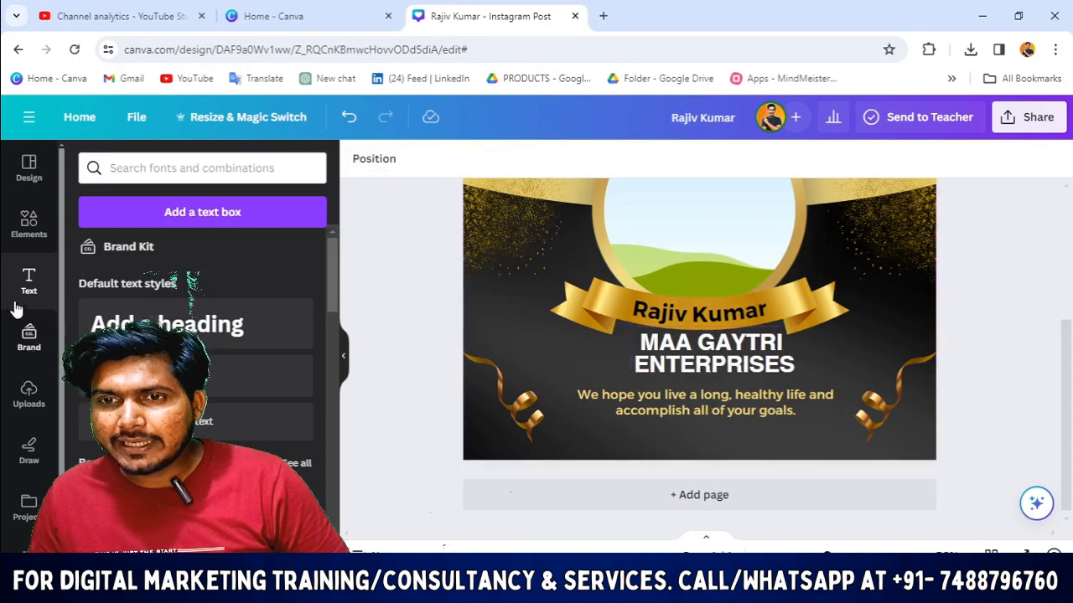
left_click(277, 377)
type("Giridih Jharkhand")
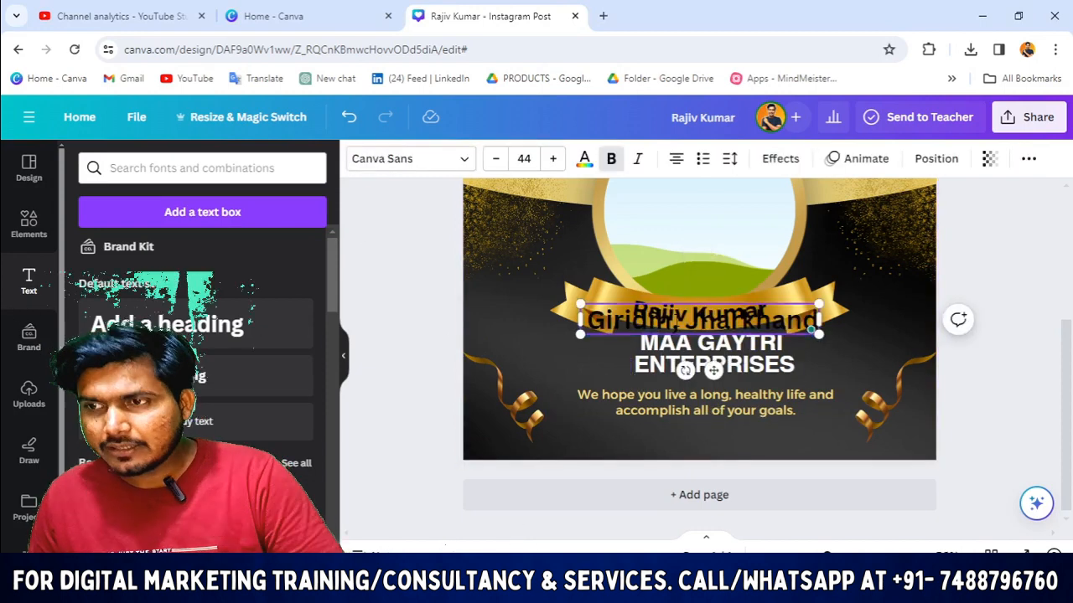
left_click(394, 347)
left_click_drag(600, 319, 615, 378)
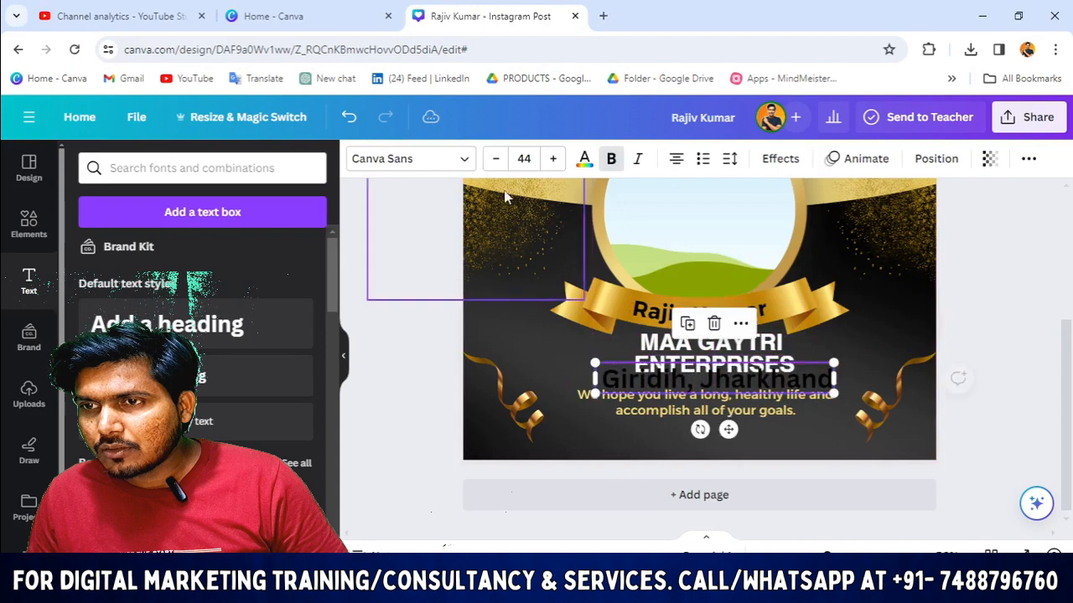
Step: Make the address text white and reduce its font size to 32
left_click(584, 159)
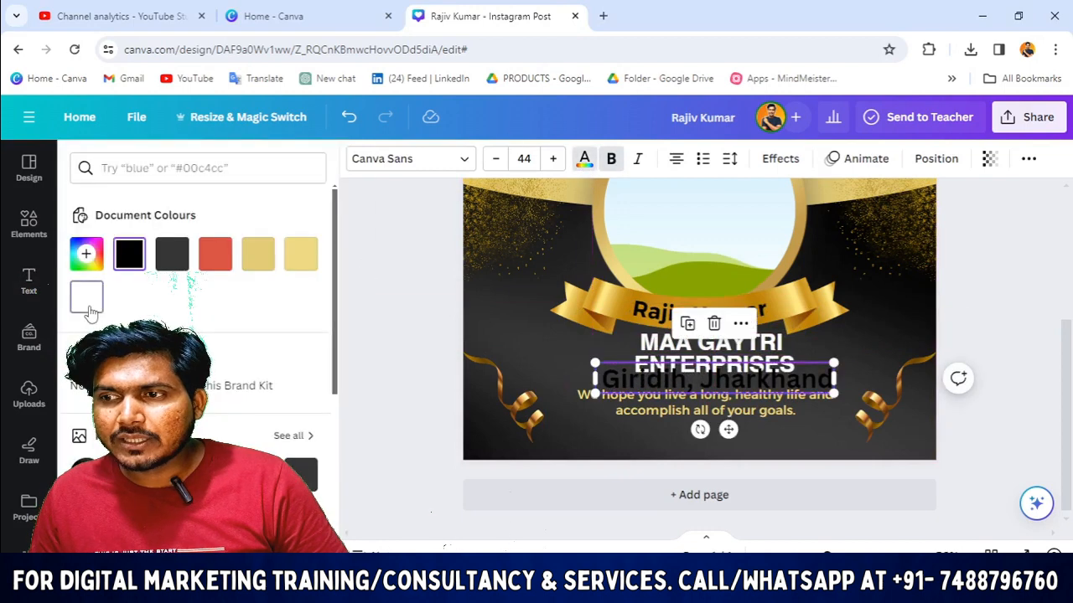
left_click(87, 296)
left_click(495, 160)
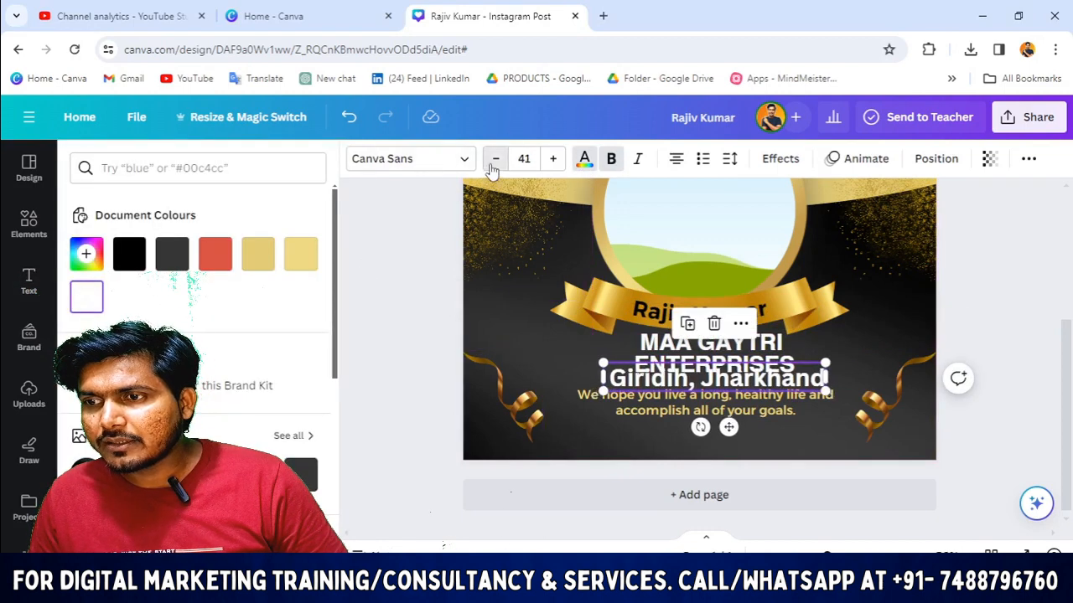
left_click(495, 159)
left_click(495, 159)
left_click(495, 159)
left_click(495, 159)
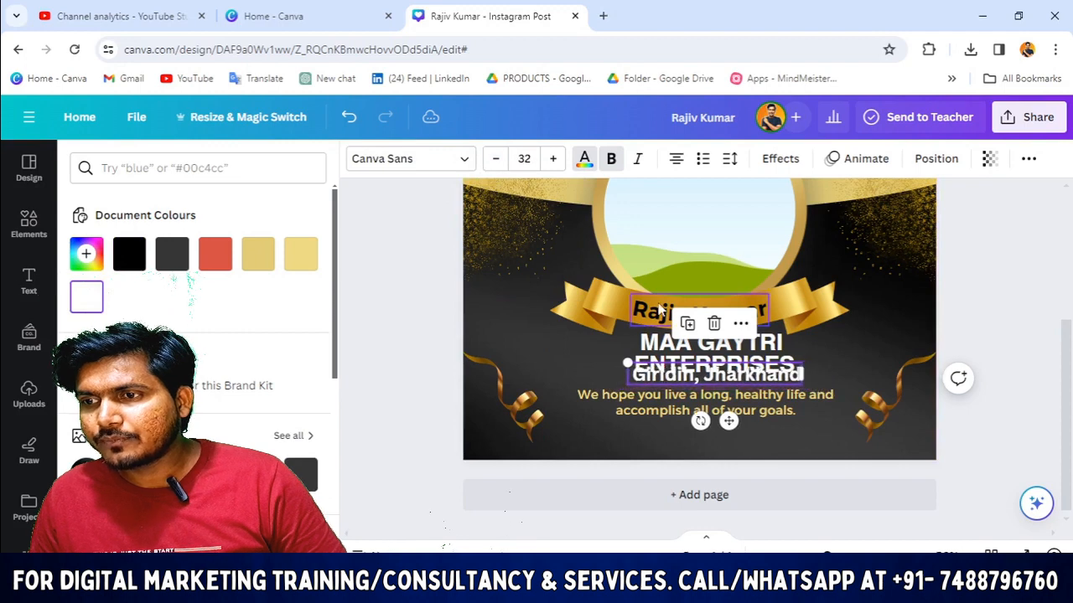
Step: Spread MAA GAYTRI ENTERPRISES onto one line and nudge the heading and address left
left_click(621, 343)
left_click_drag(621, 340, 620, 341)
key("Left")
key("Left")
key("Left")
key("Left")
key("Left")
key("Left")
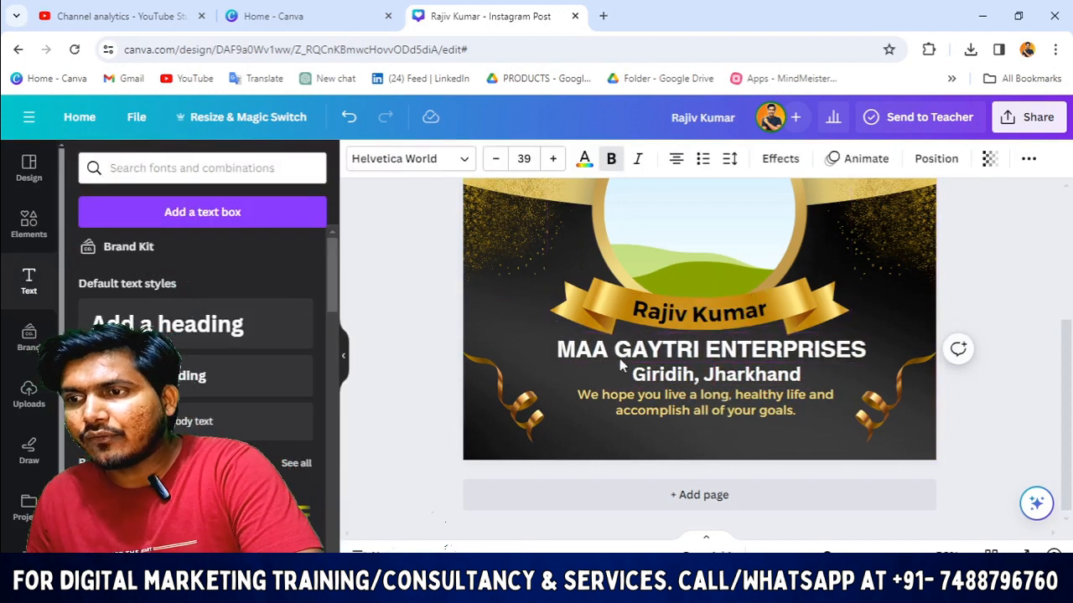
left_click(628, 367)
key("Up")
key("Up")
key("Up")
key("Left")
key("Left")
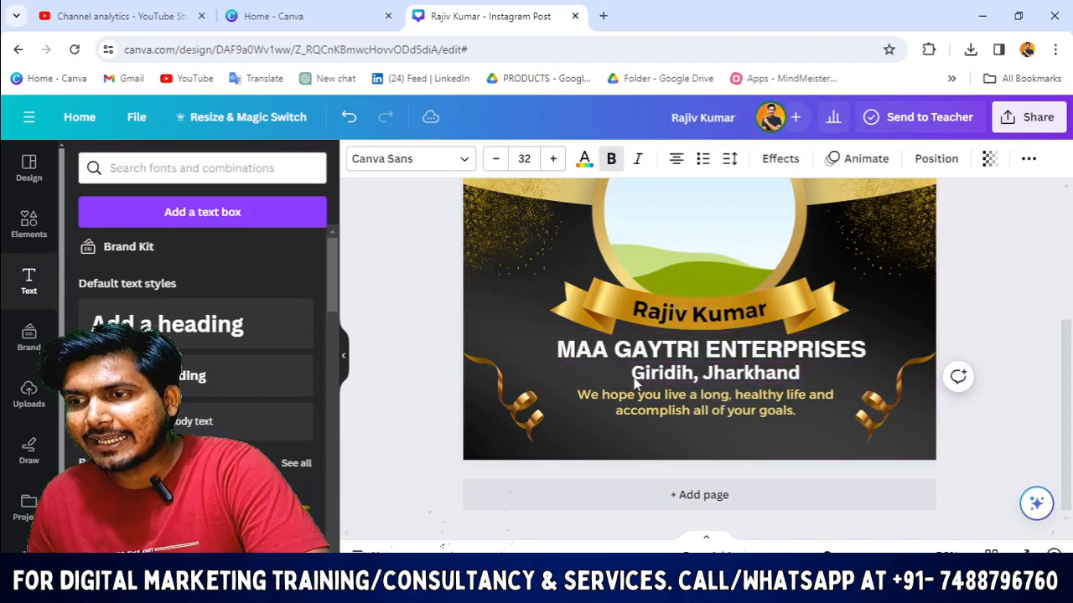
key("Left")
key("Left")
key("Left")
key("Left")
key("Left")
key("Left")
Step: Shrink the firm name heading to 36, then align the heading, address and birthday wish
left_click(581, 352)
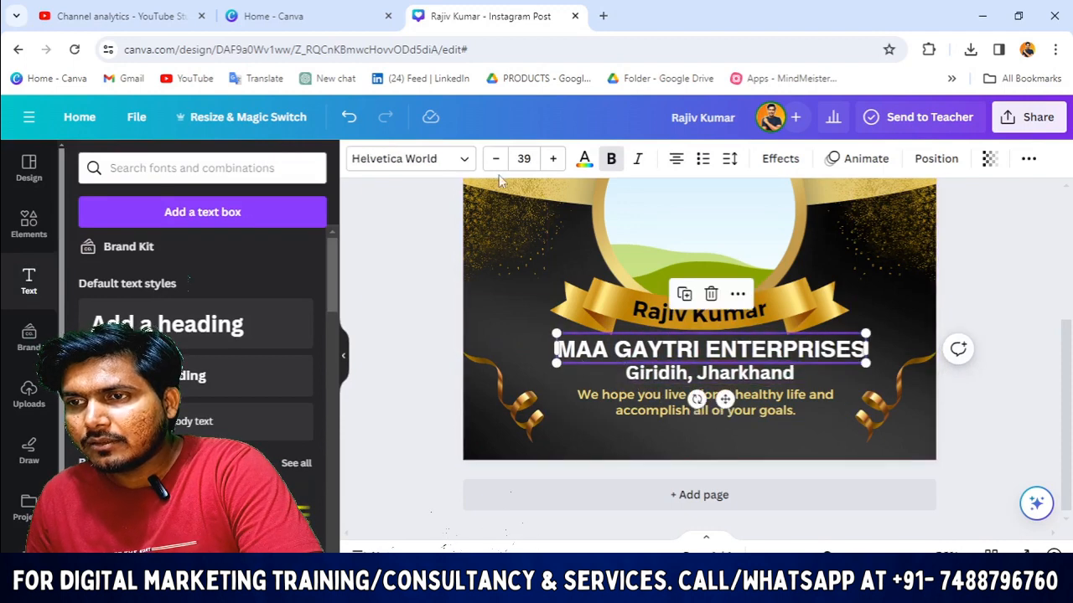
left_click(495, 160)
left_click(495, 160)
left_click(496, 159)
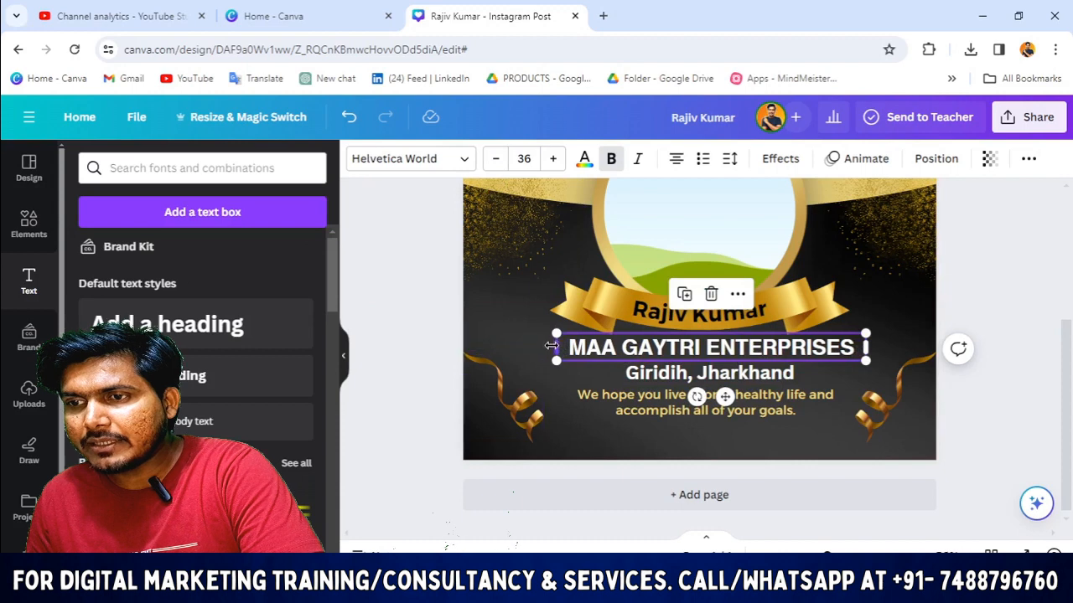
left_click_drag(552, 346, 571, 346)
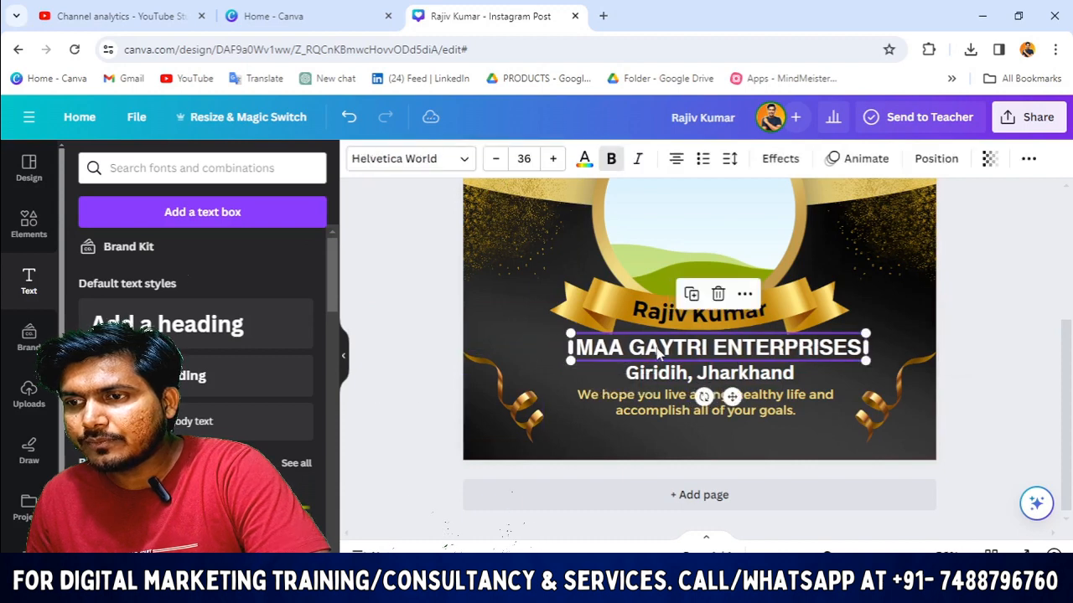
left_click(687, 373)
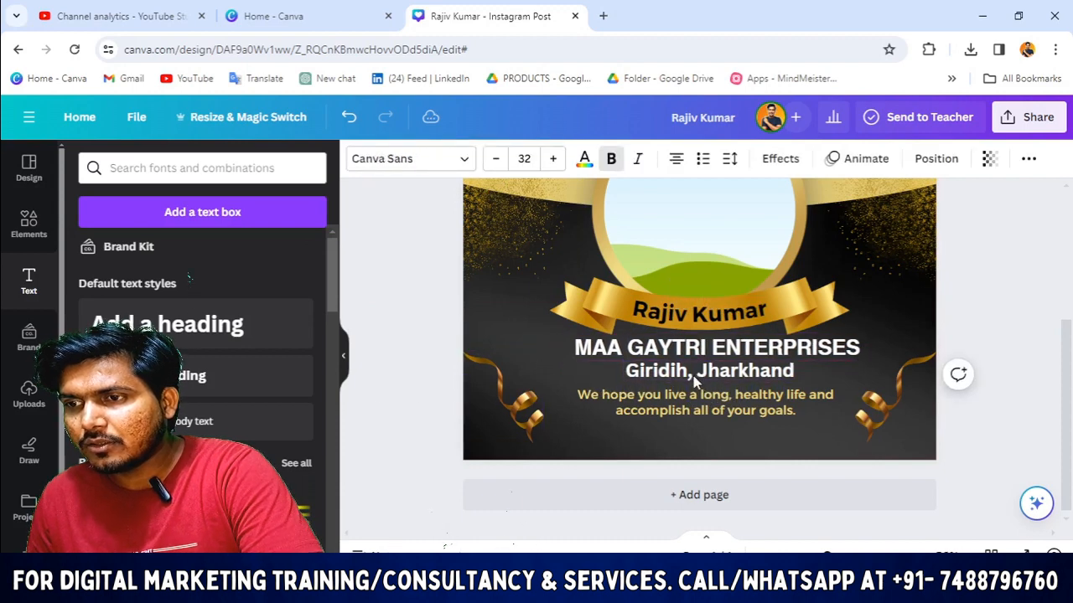
key("Right")
key("Right")
key("Right")
key("Right")
key("Right")
key("Right")
key("Right")
key("Right")
key("Right")
key("Right")
key("Right")
key("Right")
key("Right")
key("Right")
left_click(694, 352)
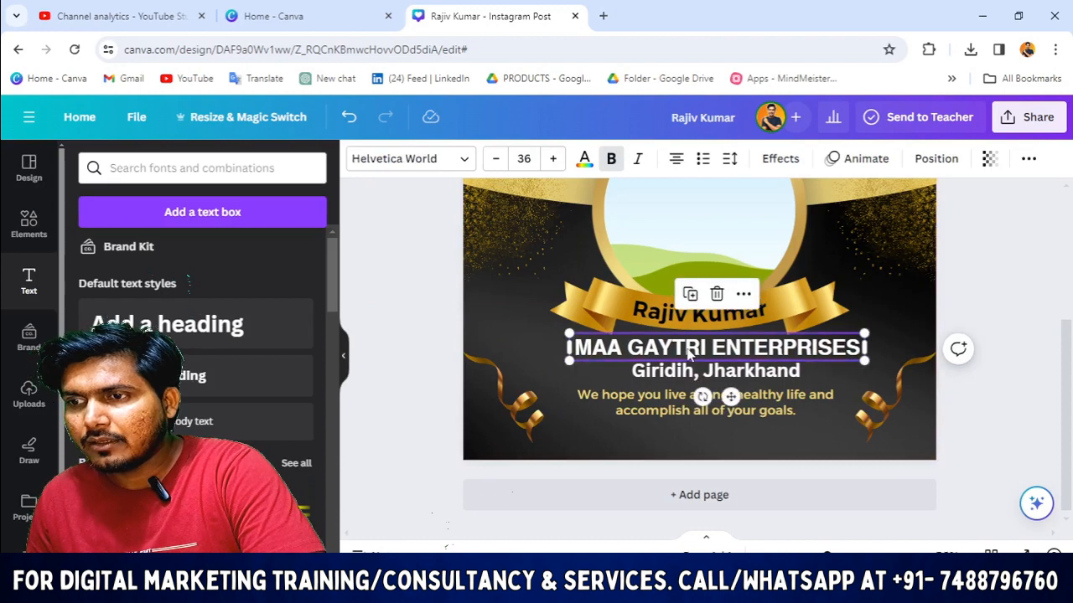
key("Down")
left_click(680, 373)
key("Down")
key("Right")
key("Right")
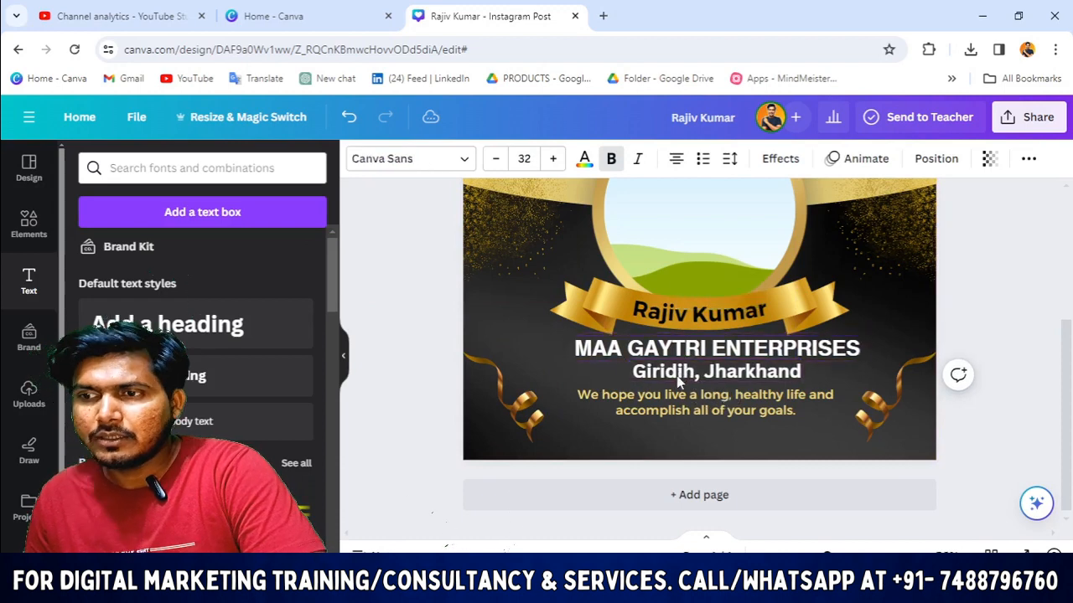
left_click(682, 395)
key("Up")
key("Up")
key("Up")
key("Up")
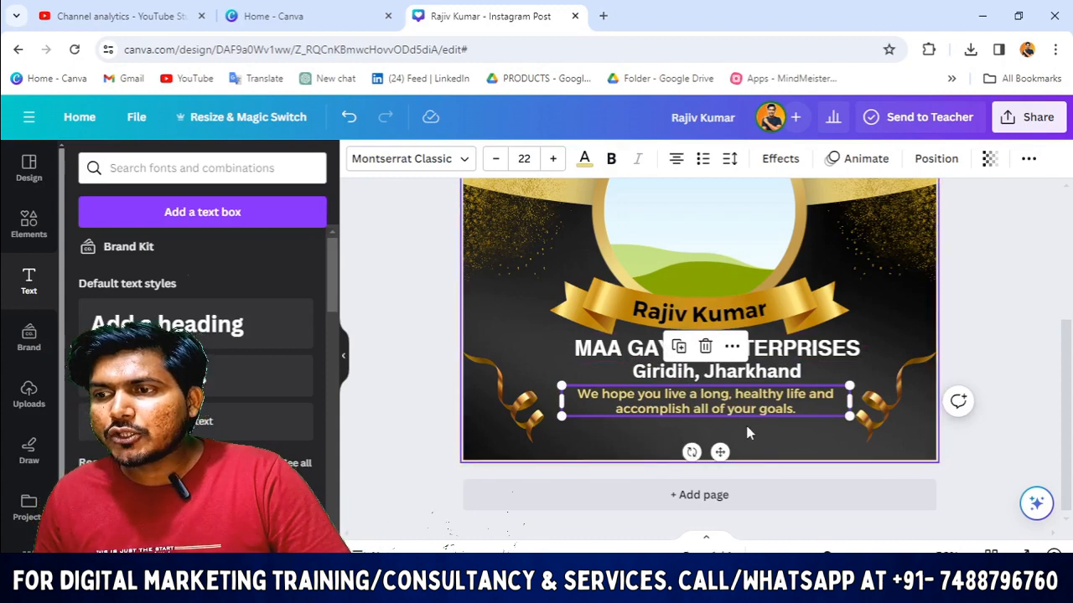
left_click(383, 430)
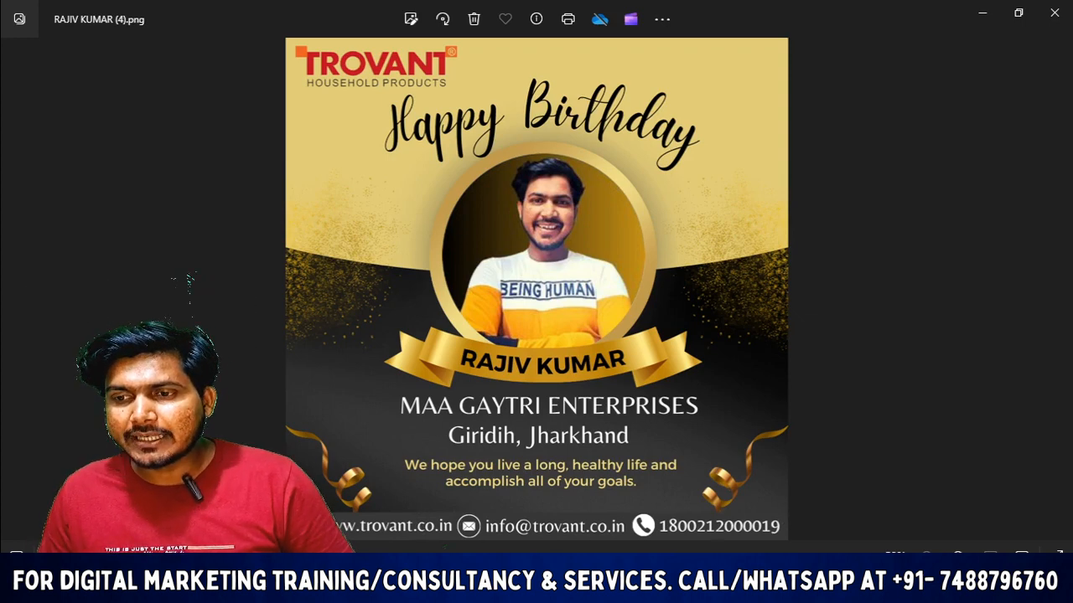
left_click(407, 587)
left_click(578, 413)
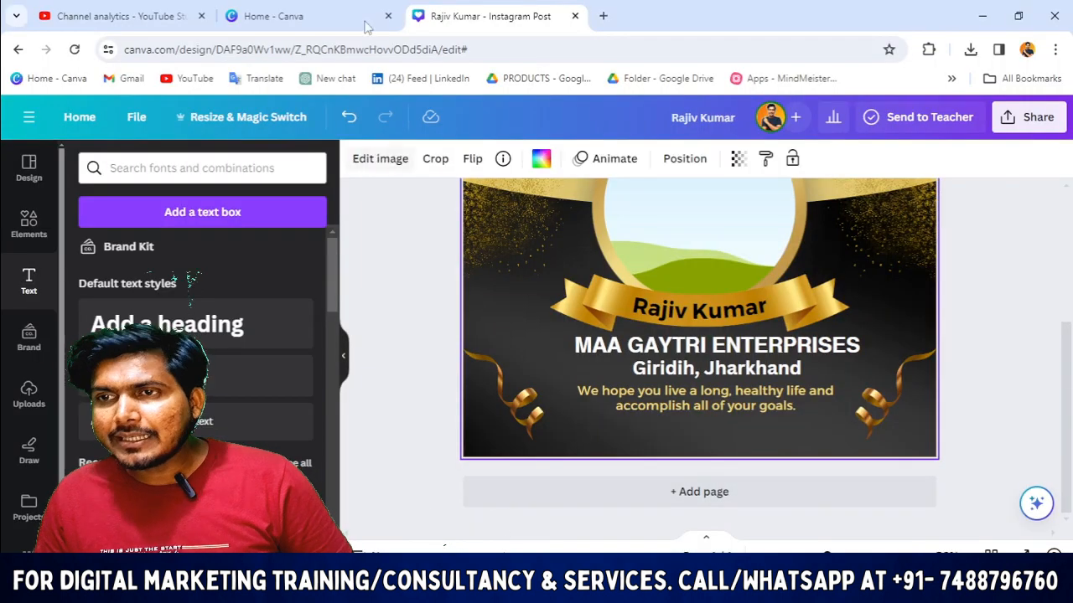
left_click(365, 26)
scroll(599, 394, "down", 5)
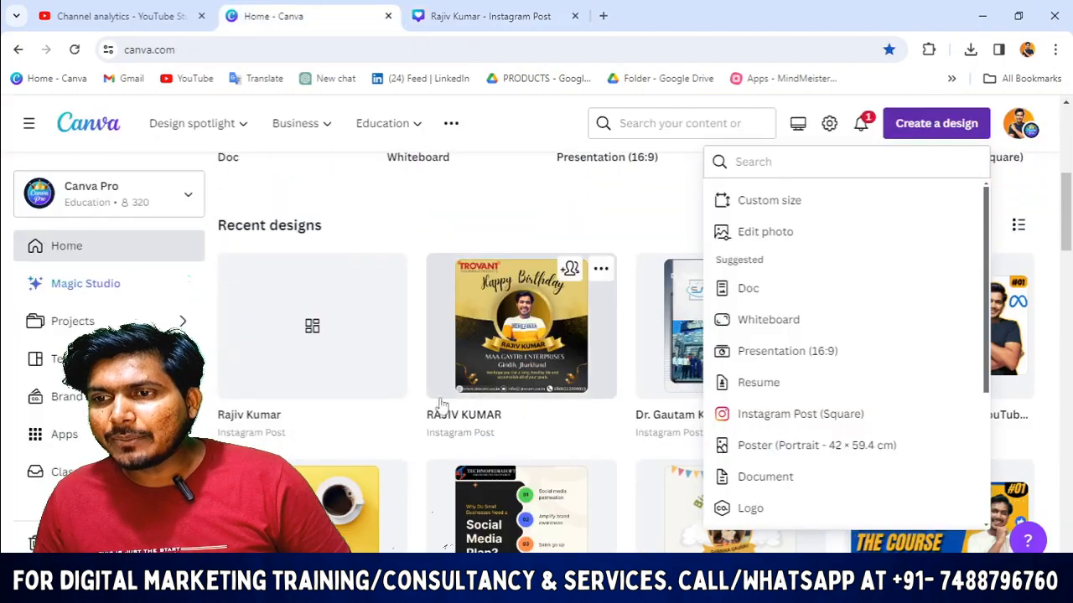
scroll(431, 410, "down", 2)
left_click(465, 228)
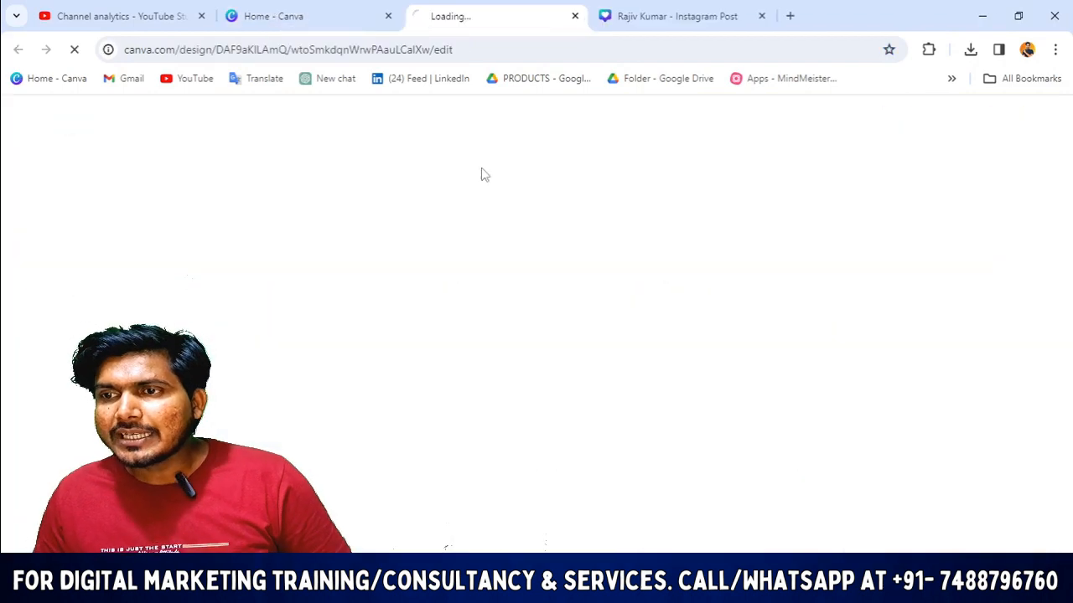
left_click(670, 15)
left_click(468, 15)
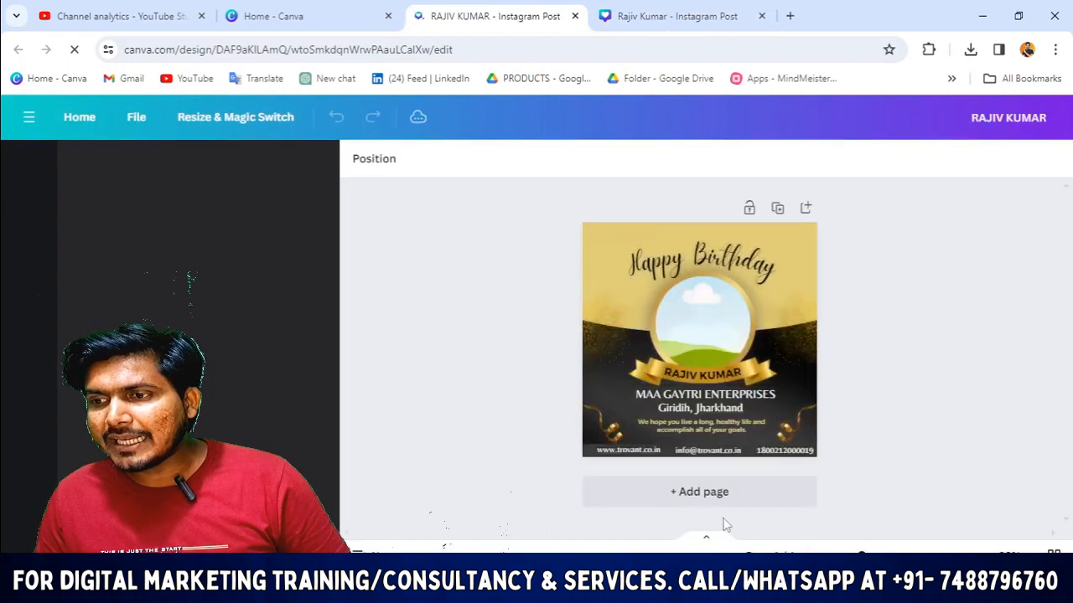
Step: Inspect the footer's globe, website, email, phone icons and their texts
scroll(788, 391, "up", 3)
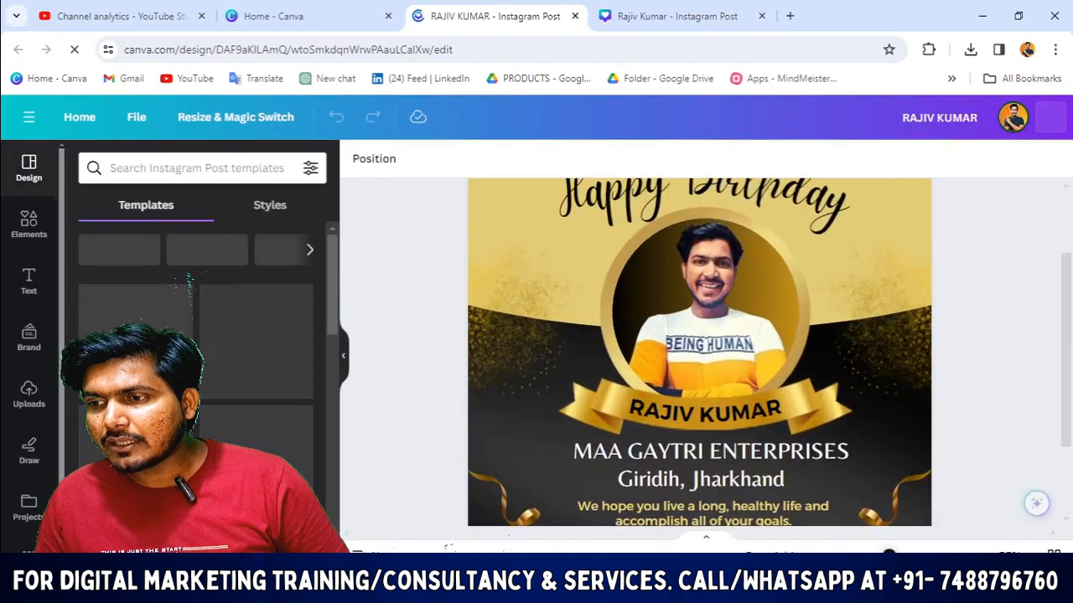
scroll(786, 393, "down", 2)
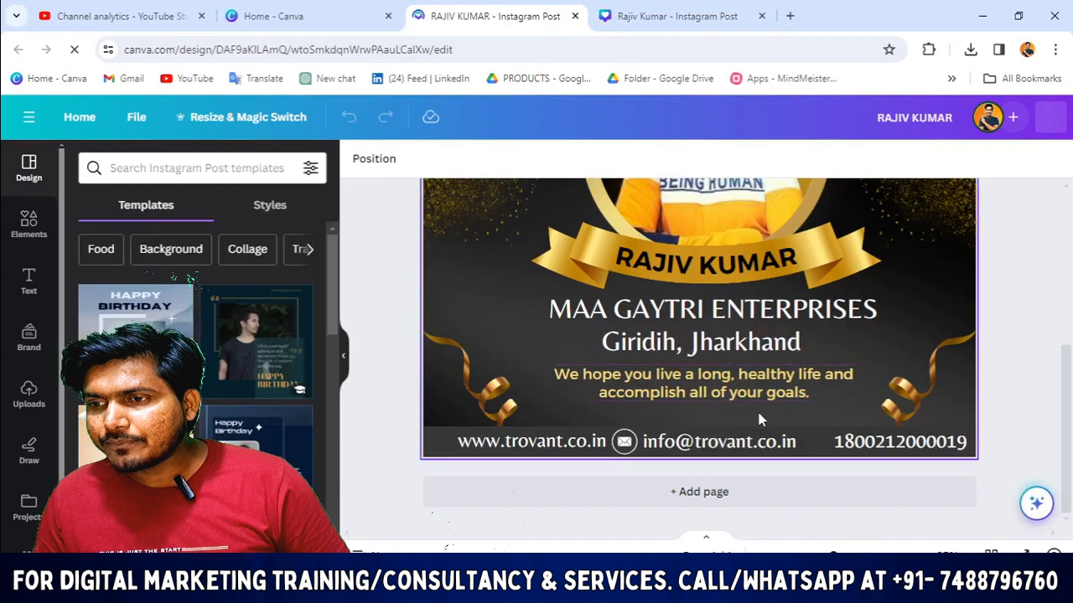
left_click(429, 452)
left_click(444, 452)
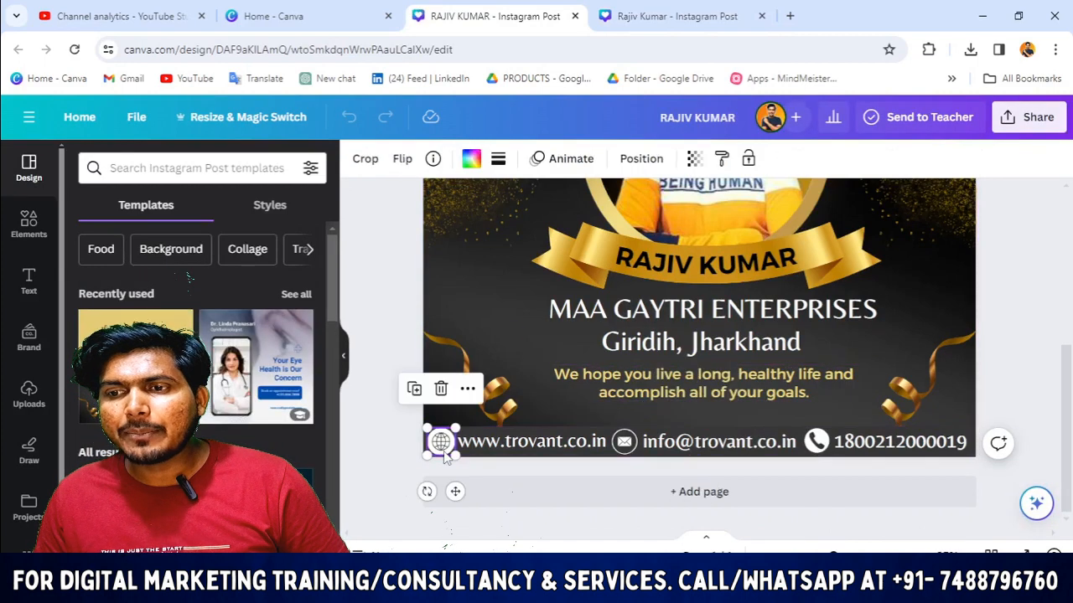
left_click(509, 452)
left_click(626, 444)
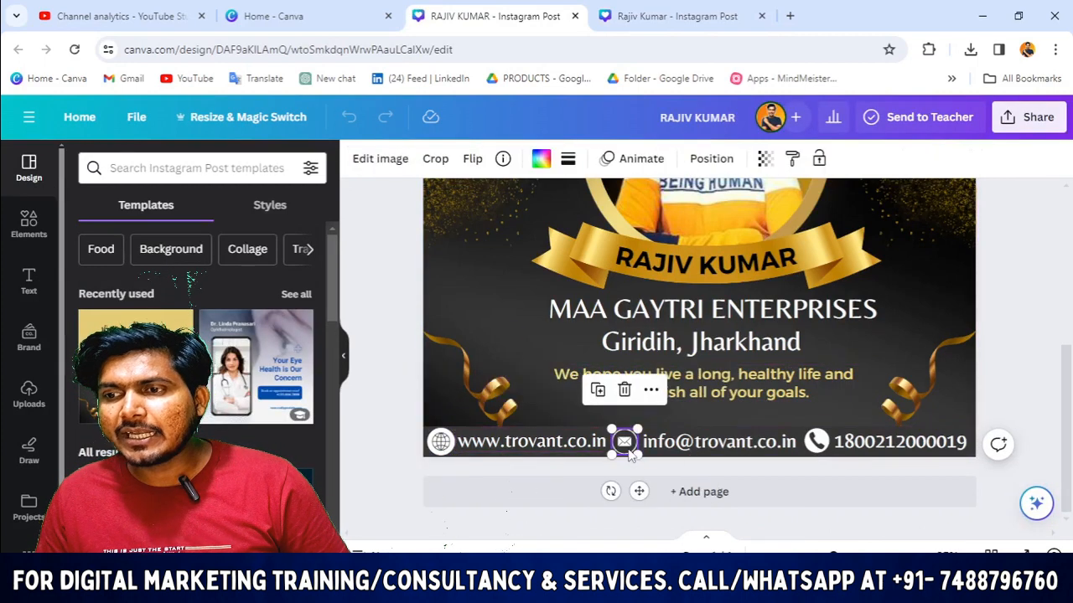
left_click(685, 449)
left_click(819, 446)
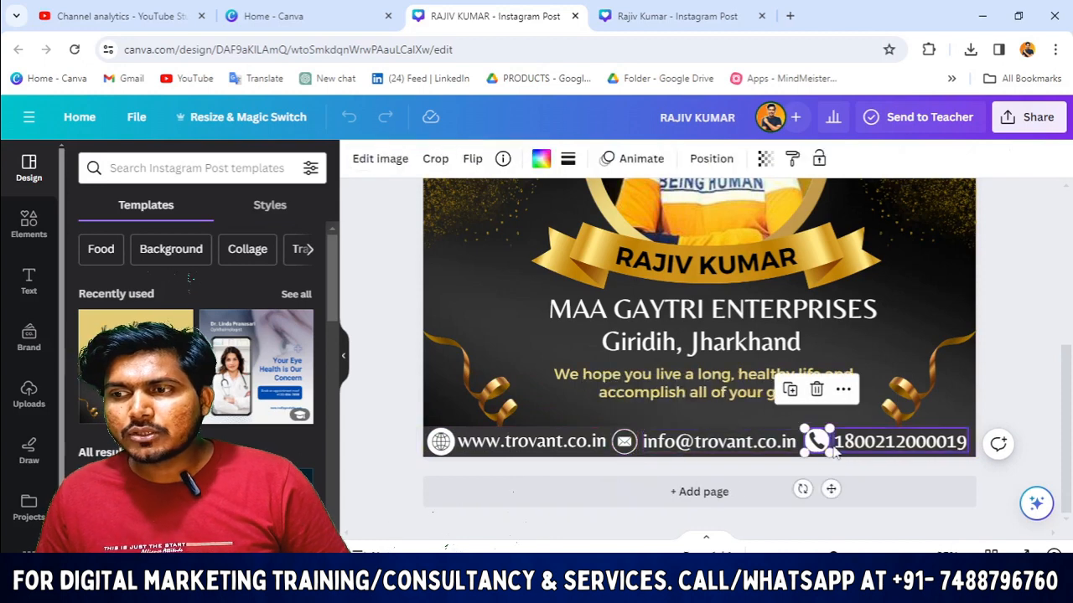
left_click(899, 448)
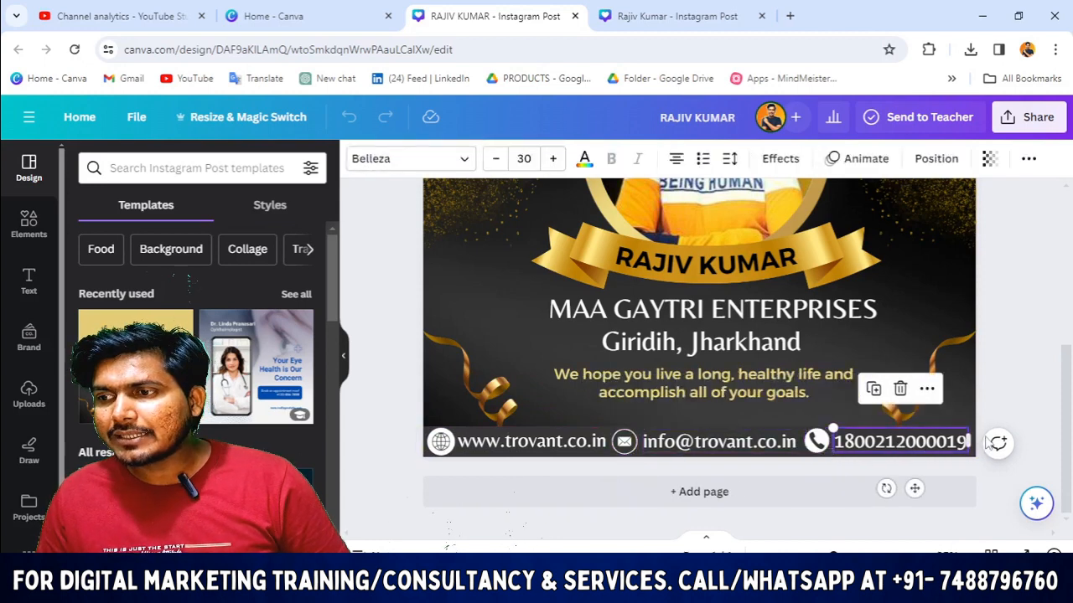
left_click(899, 446)
Step: Marquee-select the whole footer contact row, then move to the second birthday design
left_click(1005, 402)
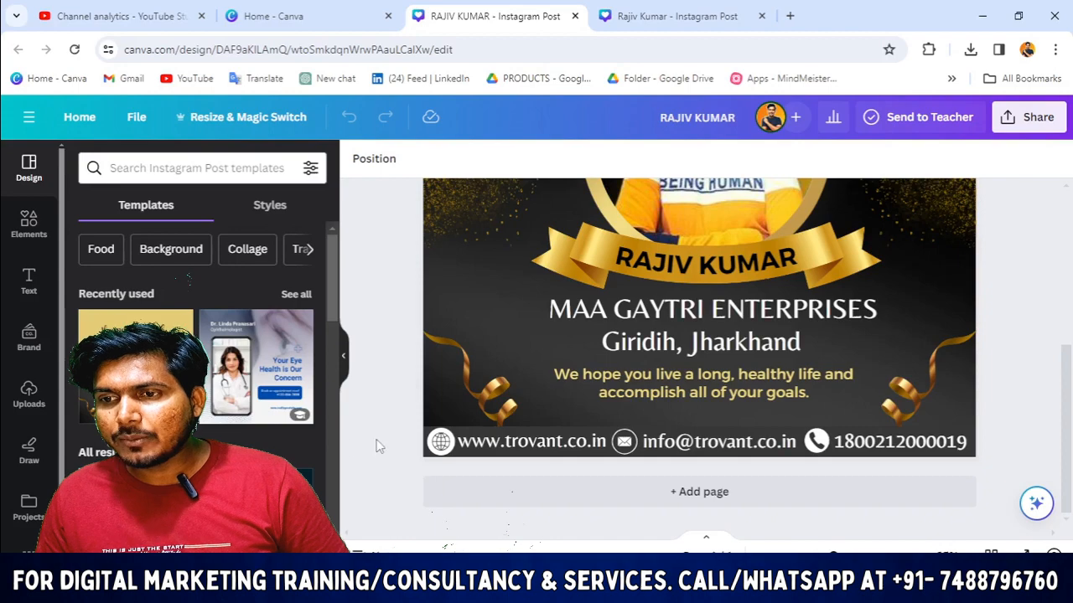
left_click_drag(378, 447, 997, 444)
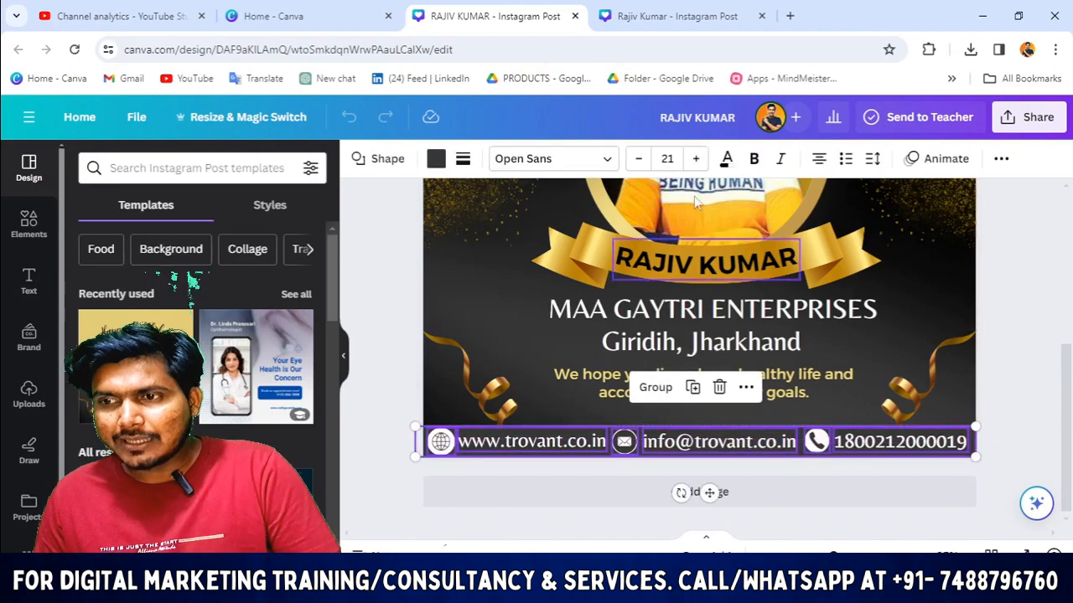
left_click(675, 16)
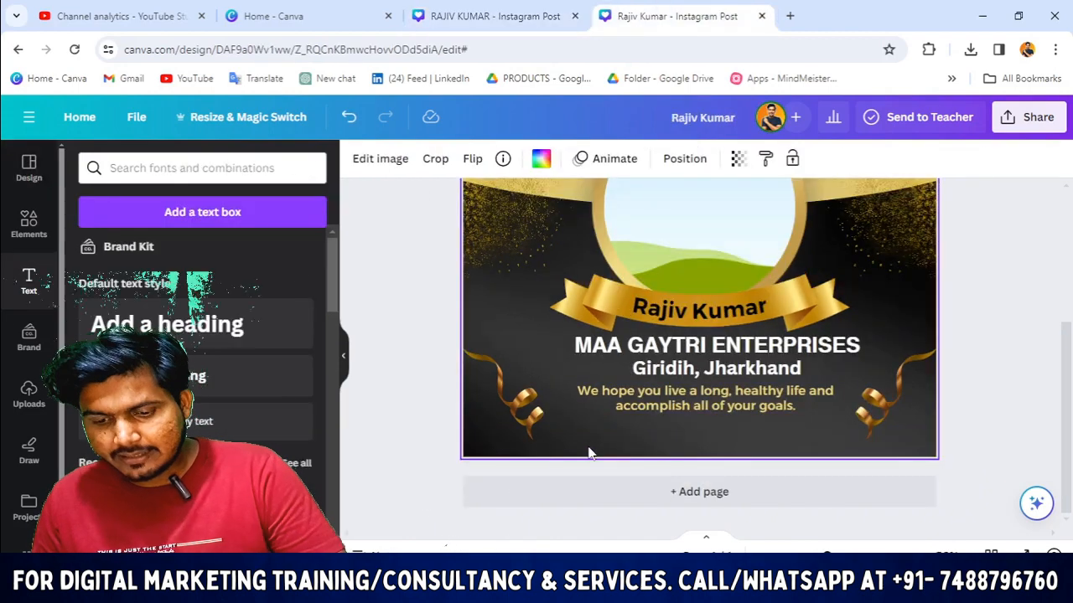
Step: Undo a stray keystroke, then copy the contact strip from the original design
key("t")
key("BackSpace")
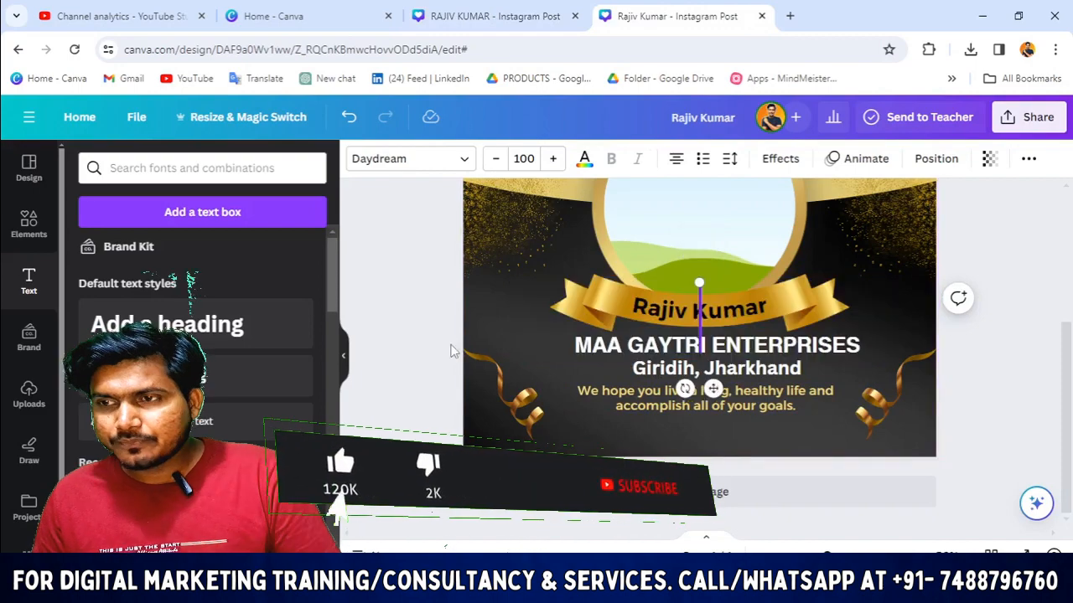
key("ctrl+z")
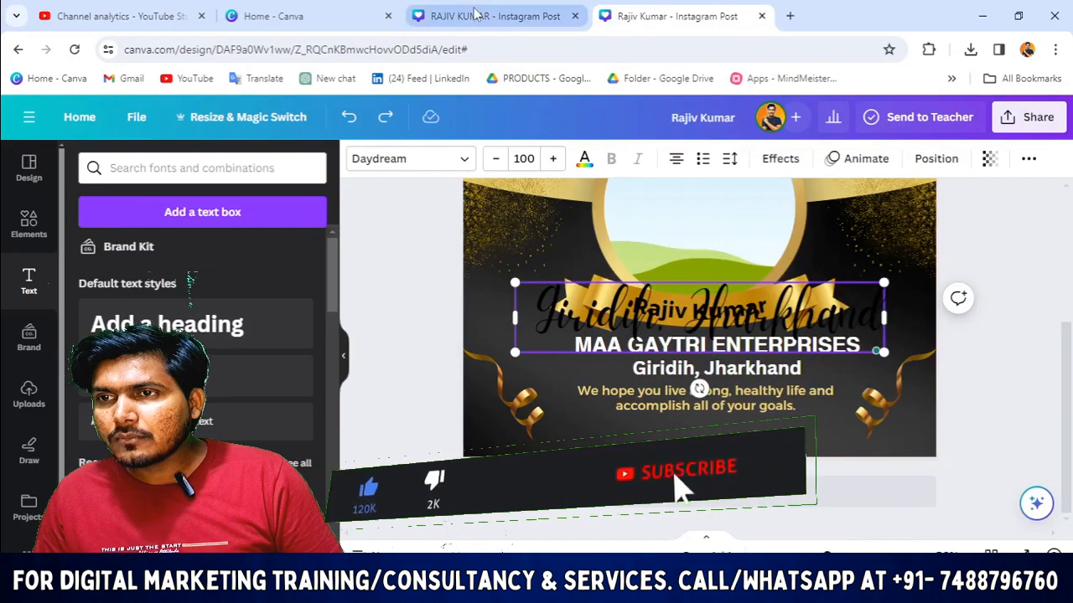
left_click(478, 15)
left_click_drag(390, 434, 1009, 444)
right_click(926, 446)
left_click(804, 123)
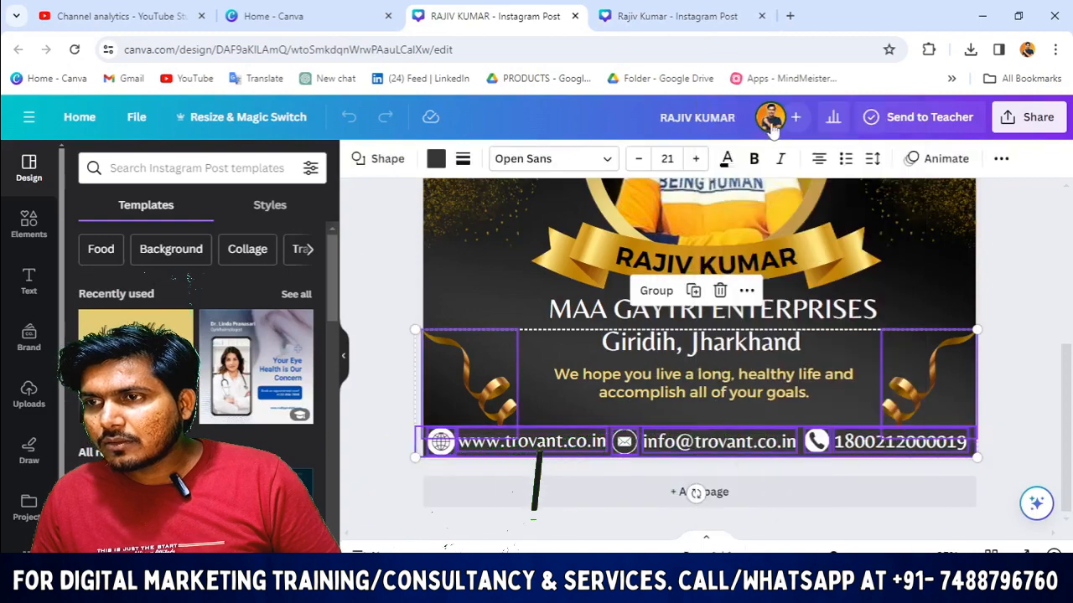
Step: Paste the contact strip into the second design and nudge it up and left
left_click(671, 15)
left_click(607, 430)
right_click(607, 430)
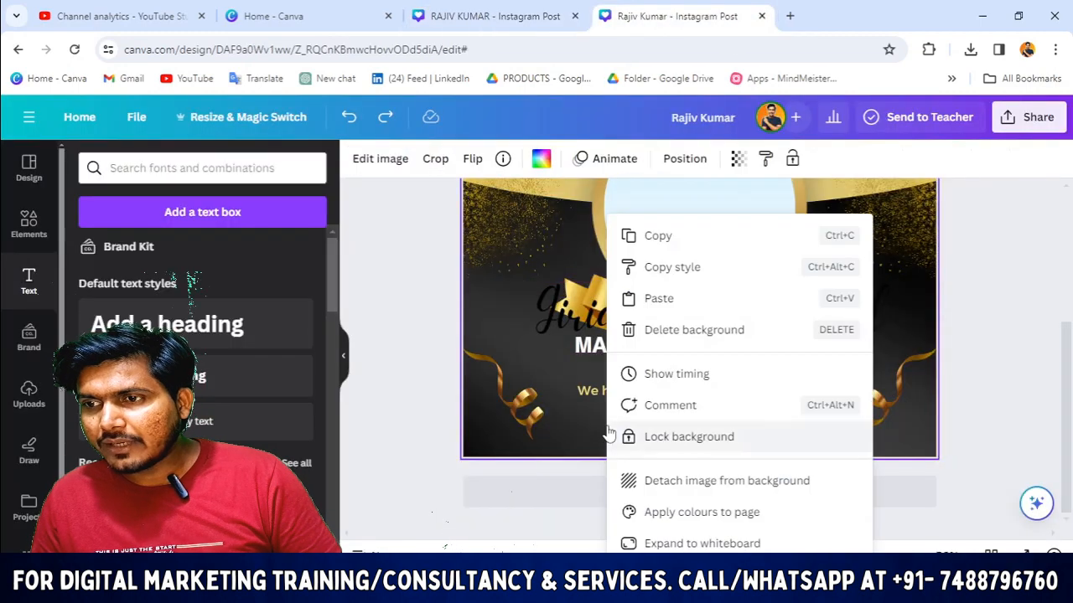
left_click(658, 268)
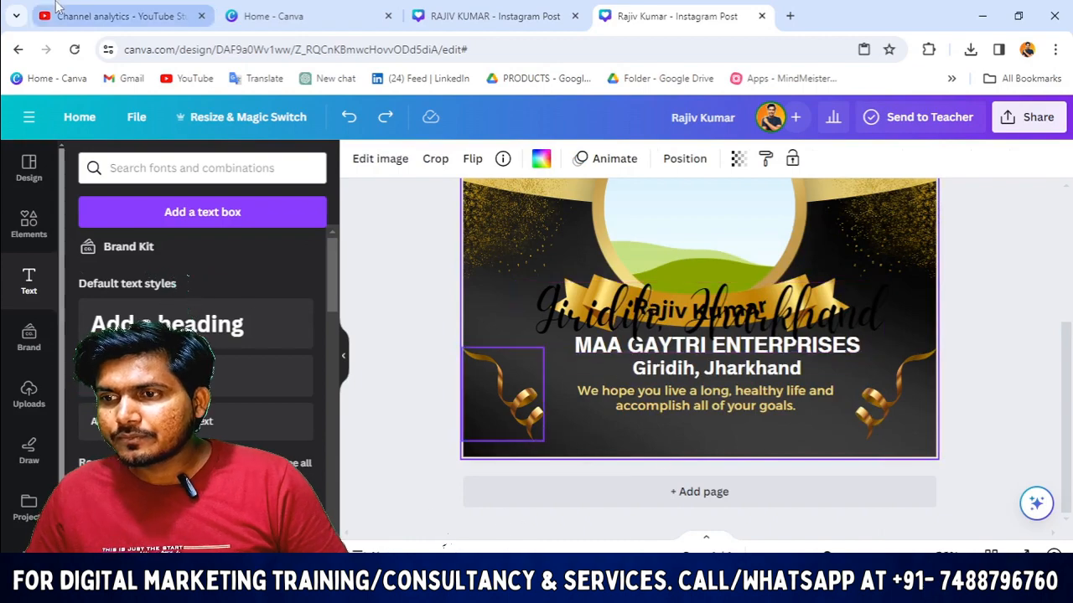
key("ctrl+v")
scroll(731, 425, "down", 2)
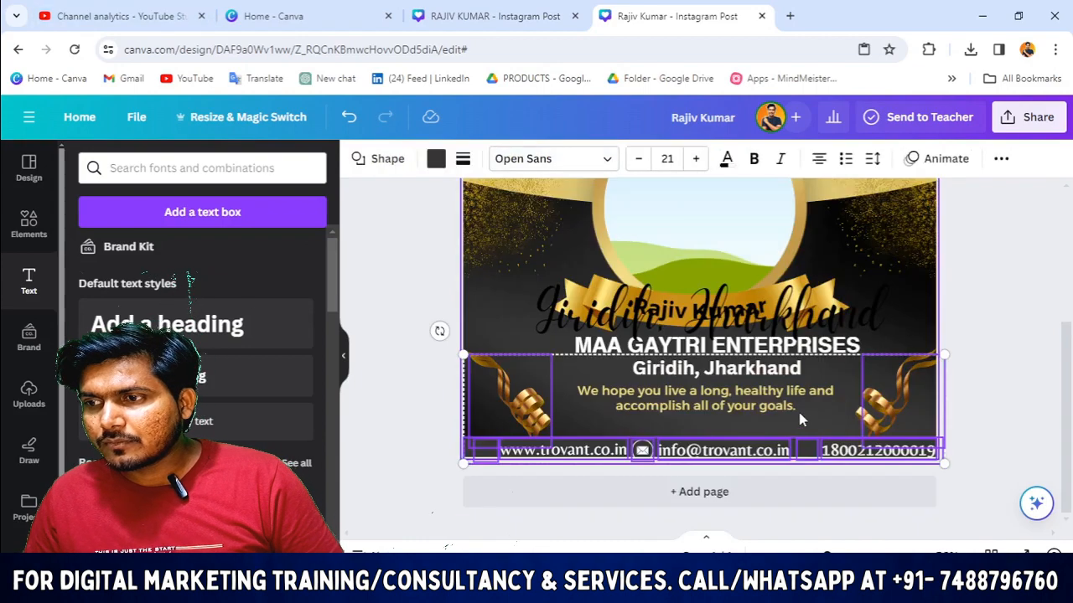
left_click(408, 458)
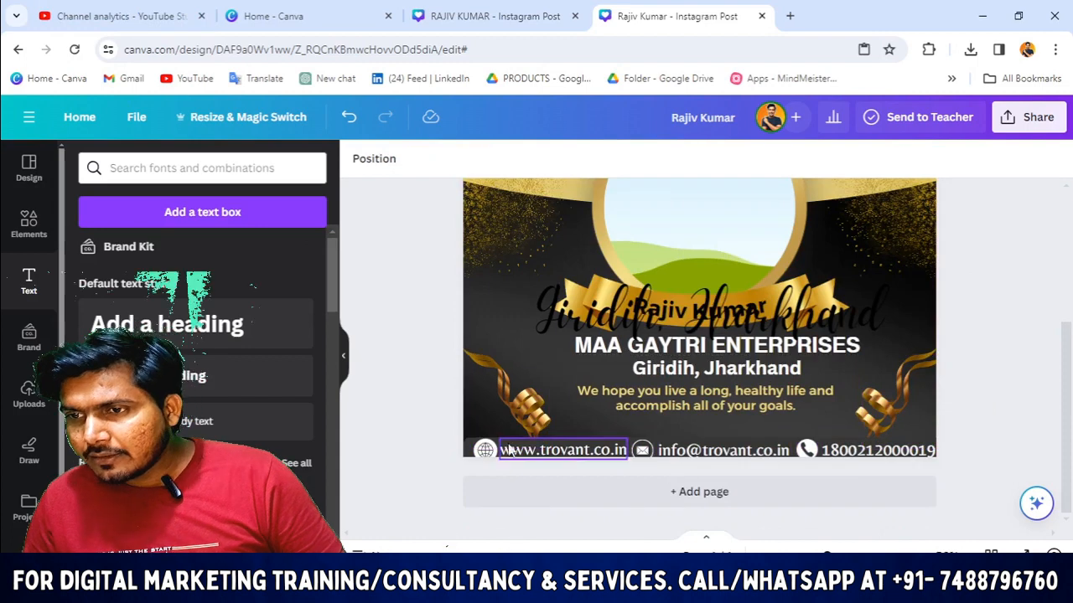
left_click_drag(442, 467, 970, 457)
key("Up")
key("Up")
key("Up")
key("Up")
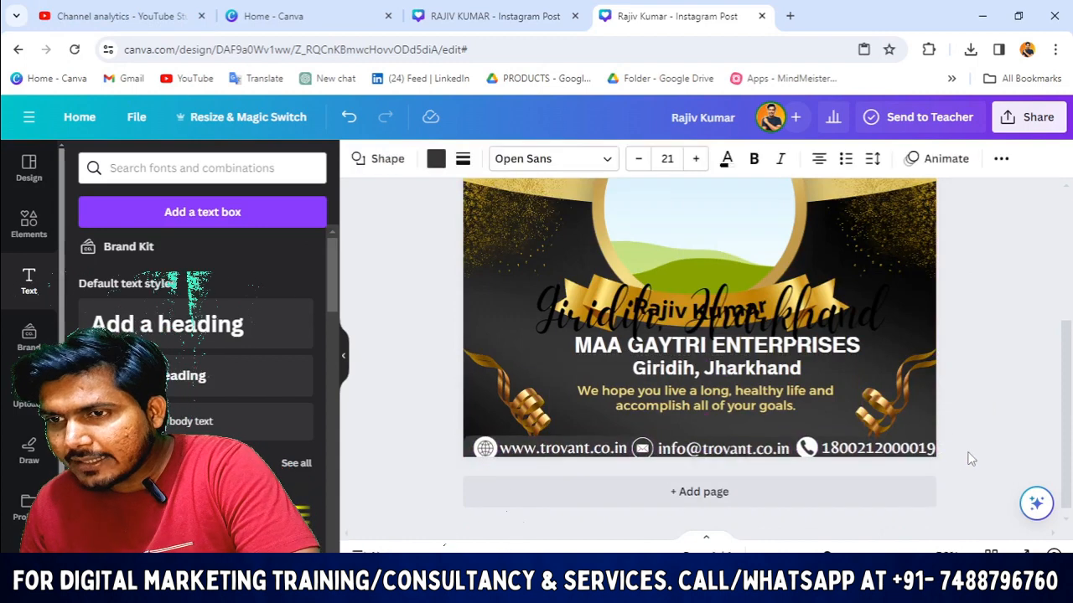
key("Up")
key("Up")
key("Up")
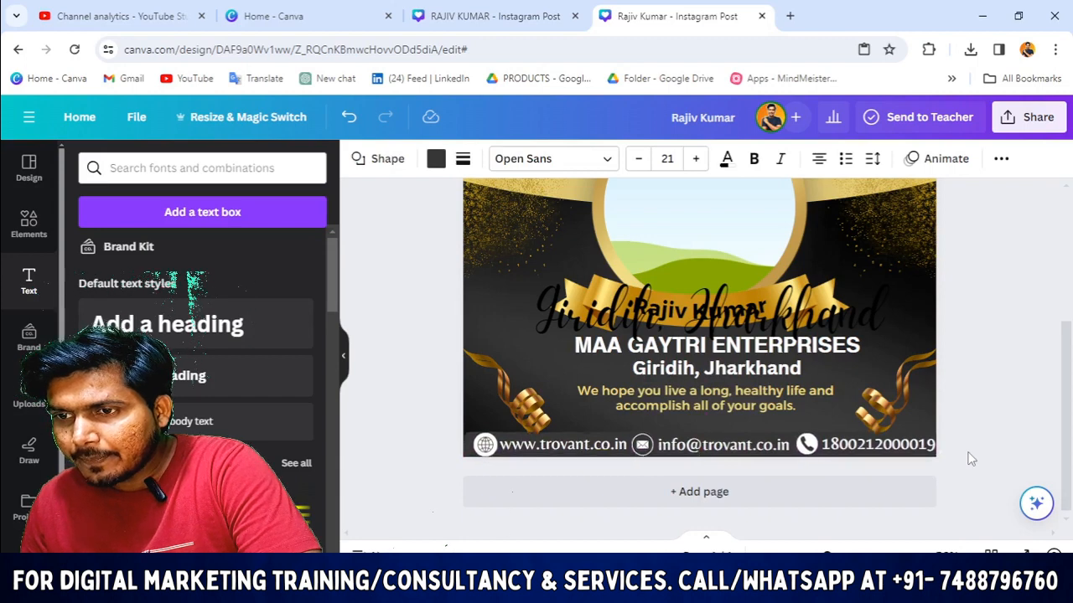
key("Left")
key("Left")
key("Left")
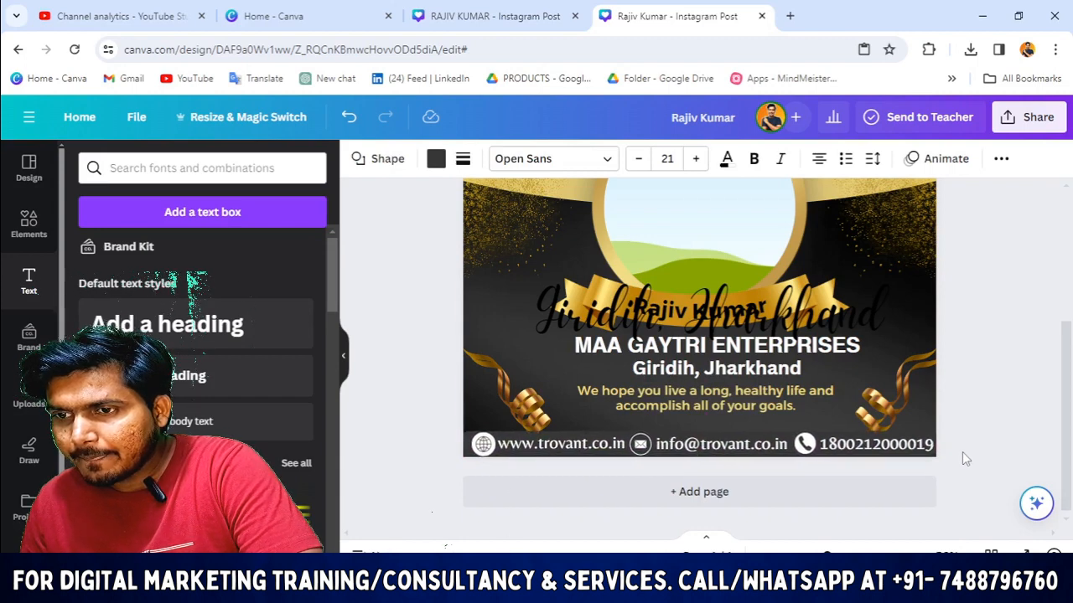
Step: Delete the stray script Giridih, Jharkhand text
left_click(486, 408)
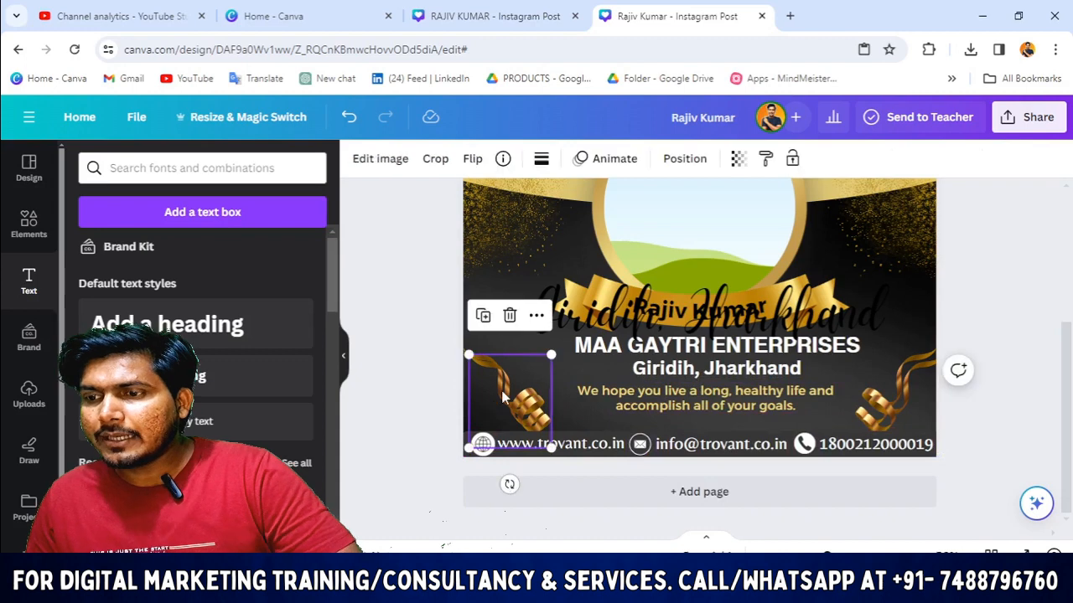
key("Escape")
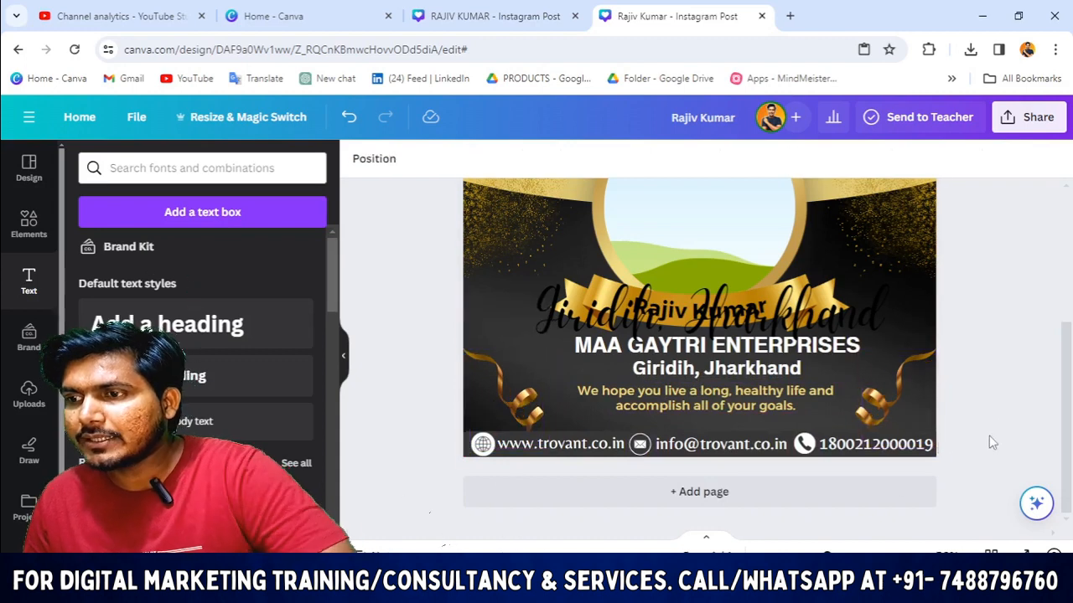
left_click(621, 304)
key("Delete")
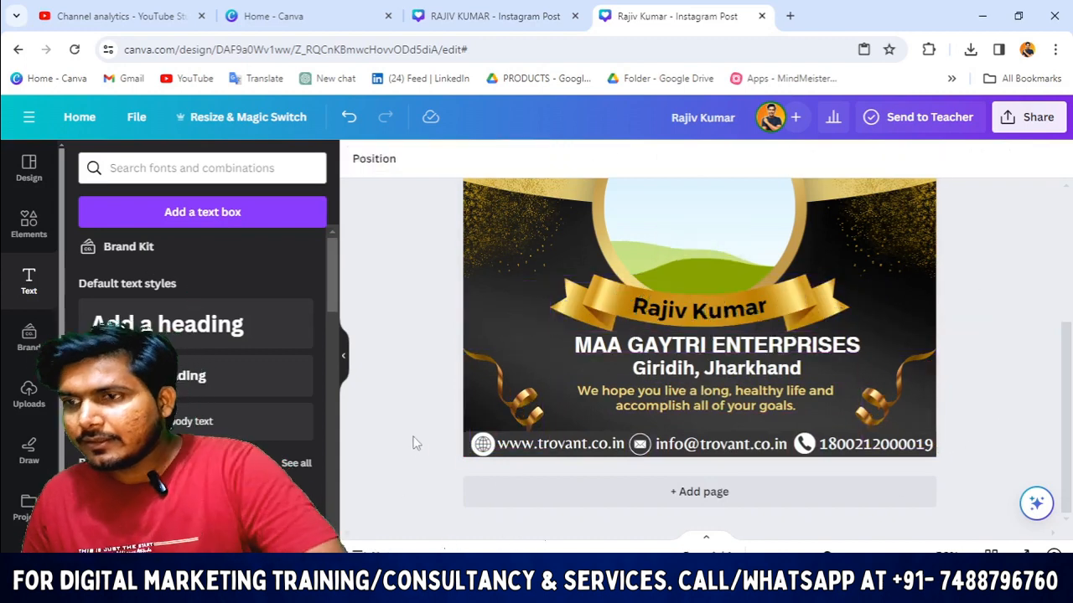
Step: Inspect the Happy Birthday heading and the circular frame's placeholder image
scroll(617, 443, "up", 4)
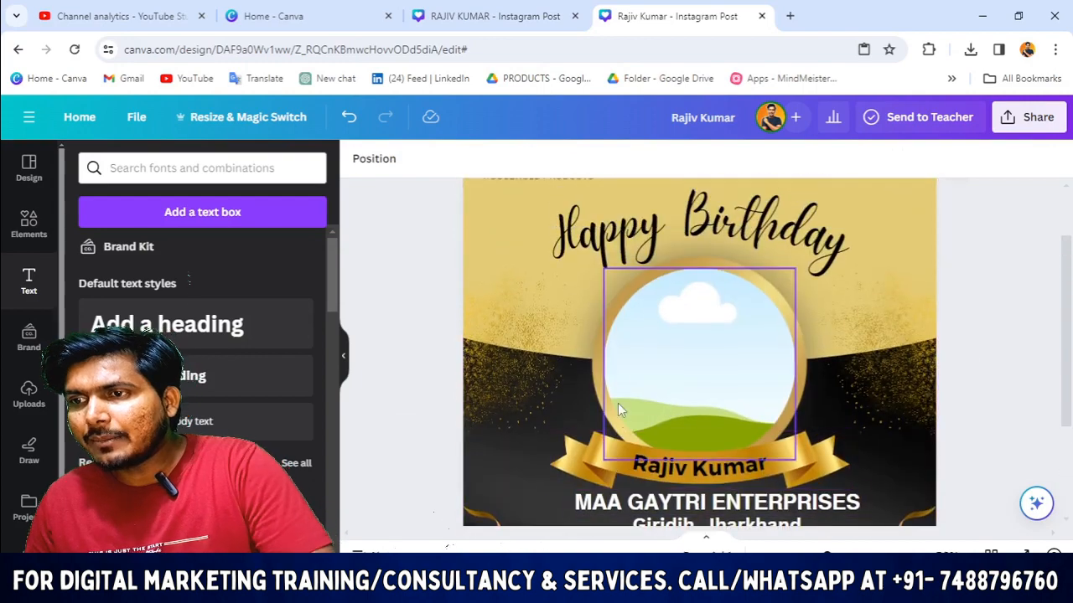
left_click(605, 294)
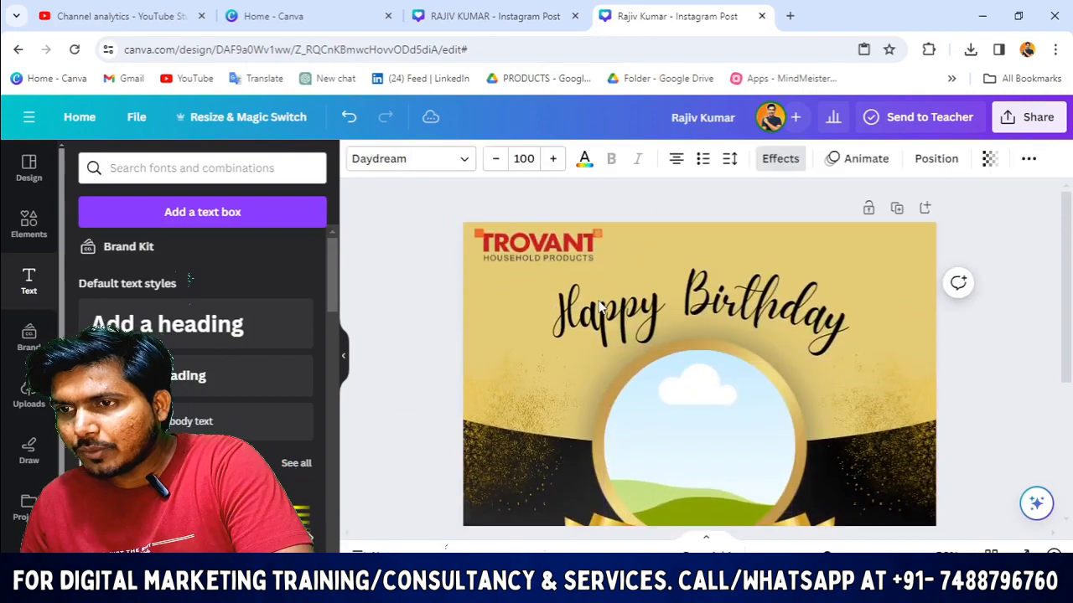
scroll(600, 357, "down", 2)
scroll(544, 381, "down", 3)
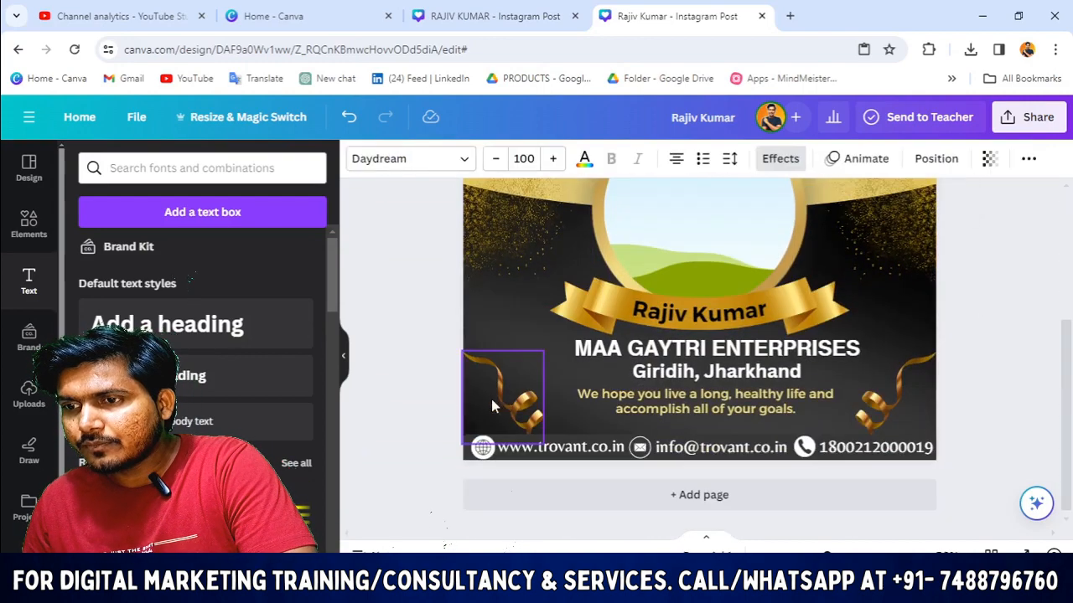
scroll(673, 290, "up", 2)
left_click(646, 259)
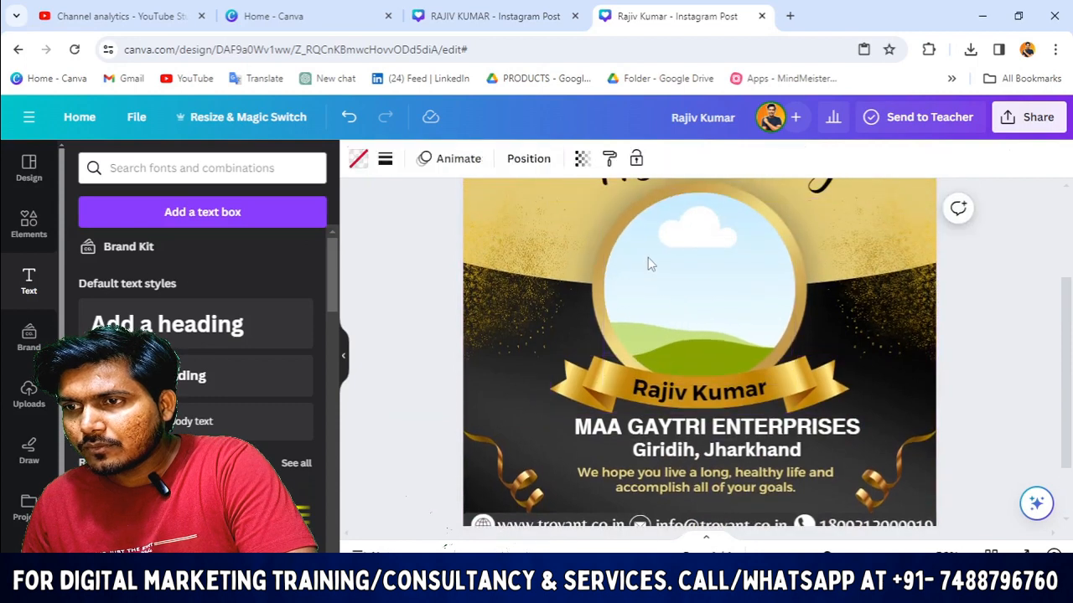
left_click(590, 288)
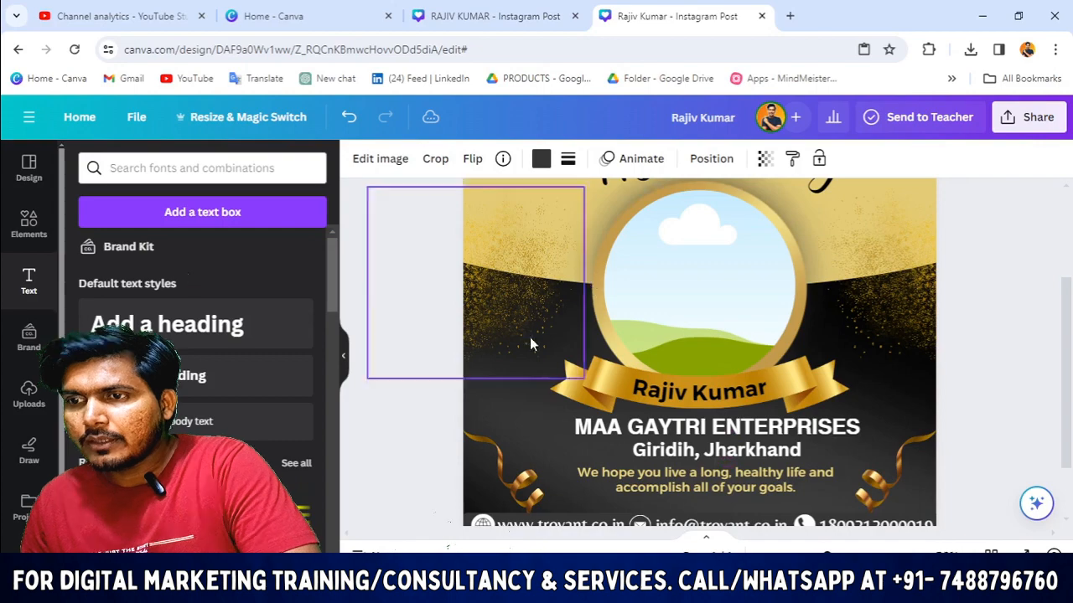
left_click(435, 350)
scroll(793, 361, "up", 2)
scroll(794, 358, "down", 2)
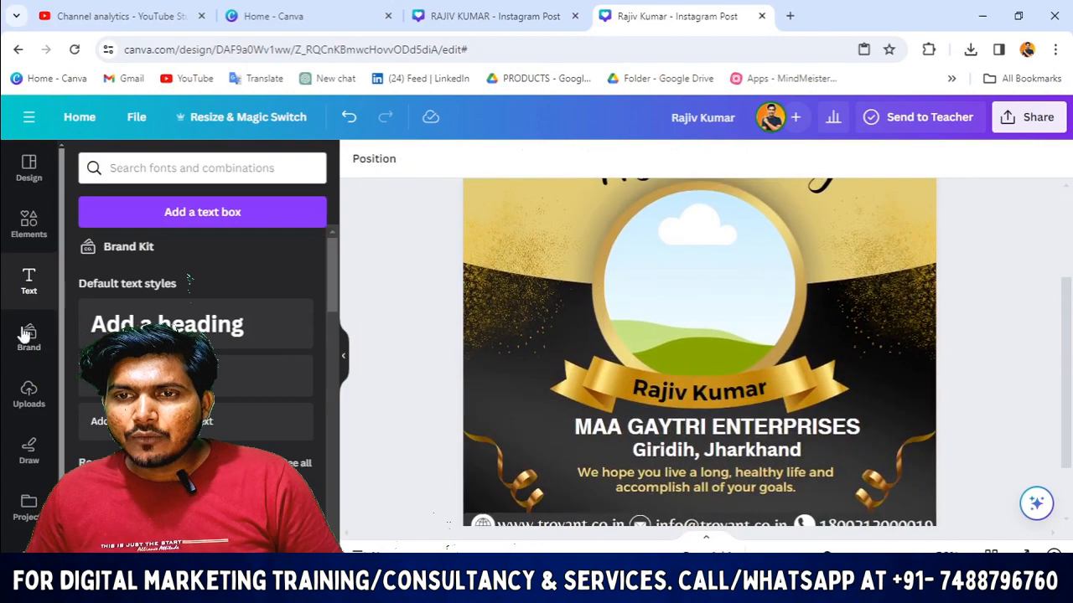
Step: Drag the uploaded proprietor photo into the circular frame
left_click(28, 392)
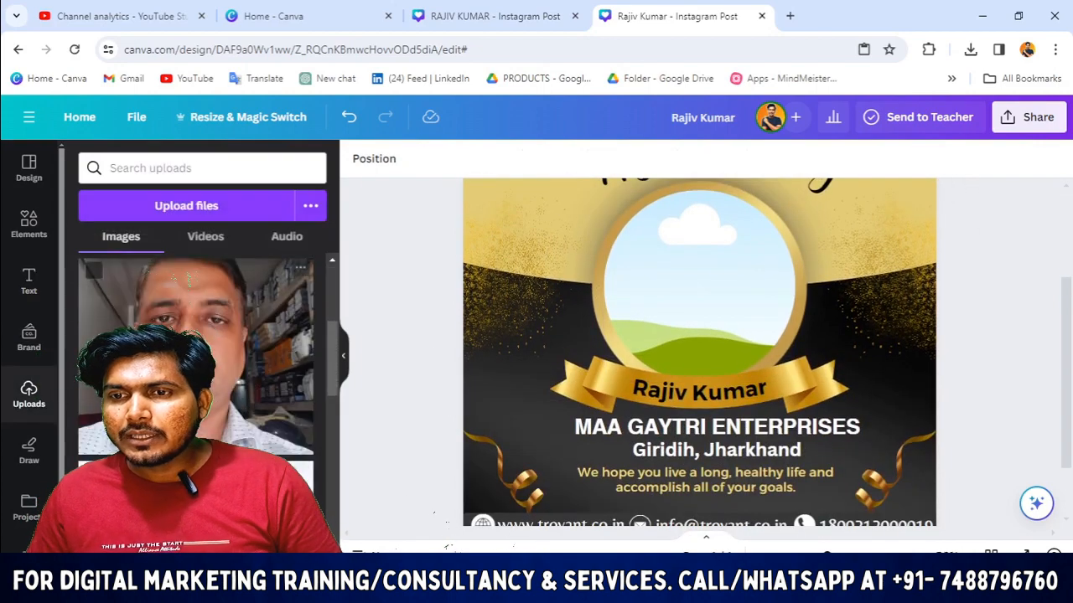
left_click(186, 281)
left_click_drag(638, 310, 583, 310)
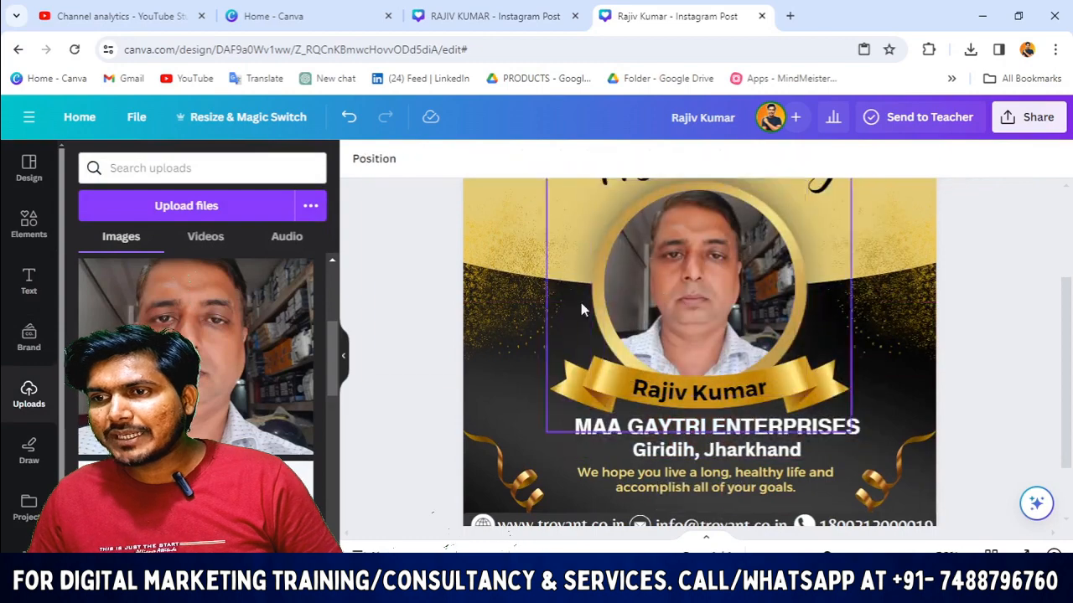
scroll(838, 352, "up", 1)
scroll(829, 419, "down", 2)
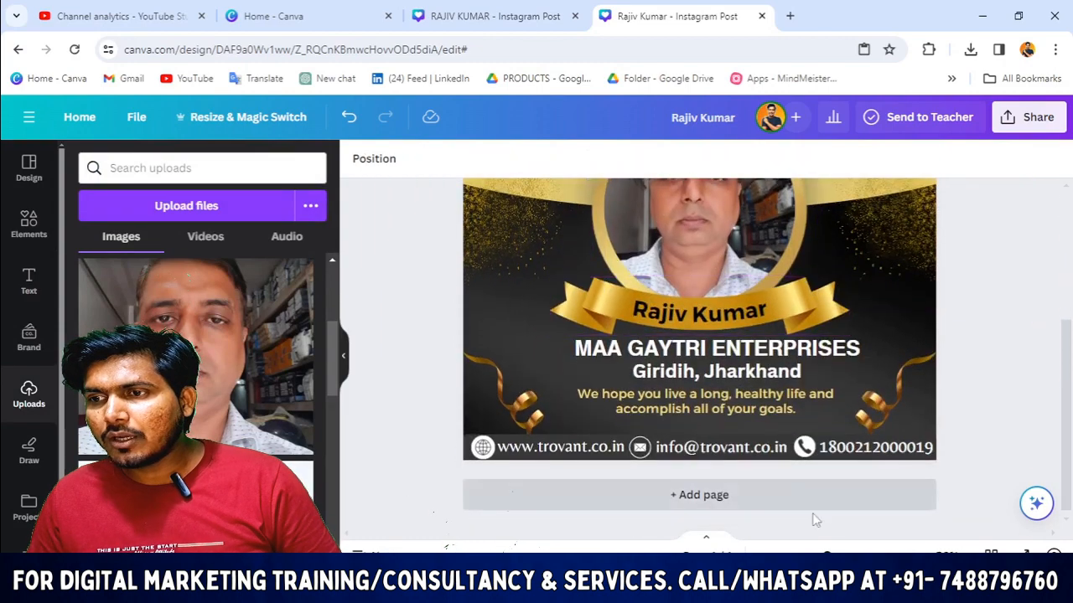
Step: Nudge the firm name and address left and the birthday wish text down
left_click(668, 349)
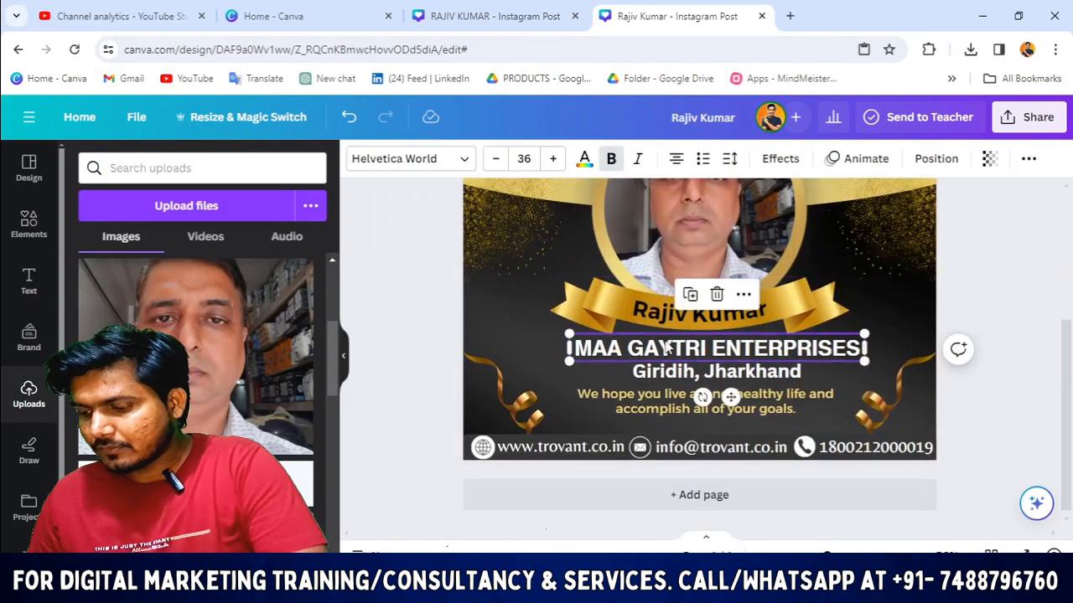
key("Left")
key("Left")
left_click(675, 374)
key("Left")
key("Left")
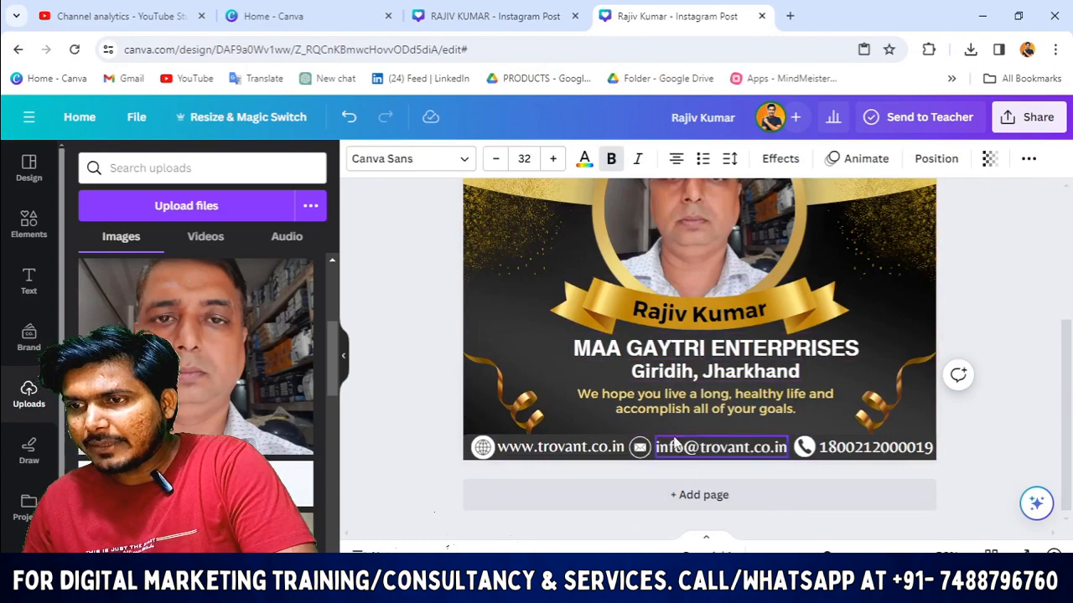
left_click(677, 406)
key("Down")
key("Down")
Step: Check the bottom gold ribbon graphics and birthday wish text placement
scroll(677, 409, "down", 3)
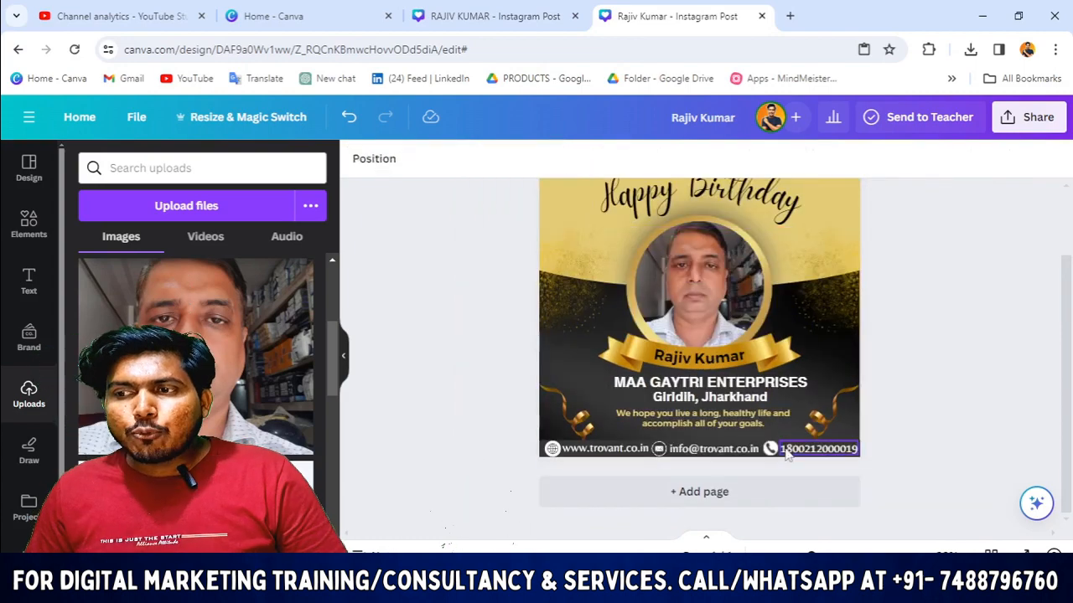
left_click(557, 419)
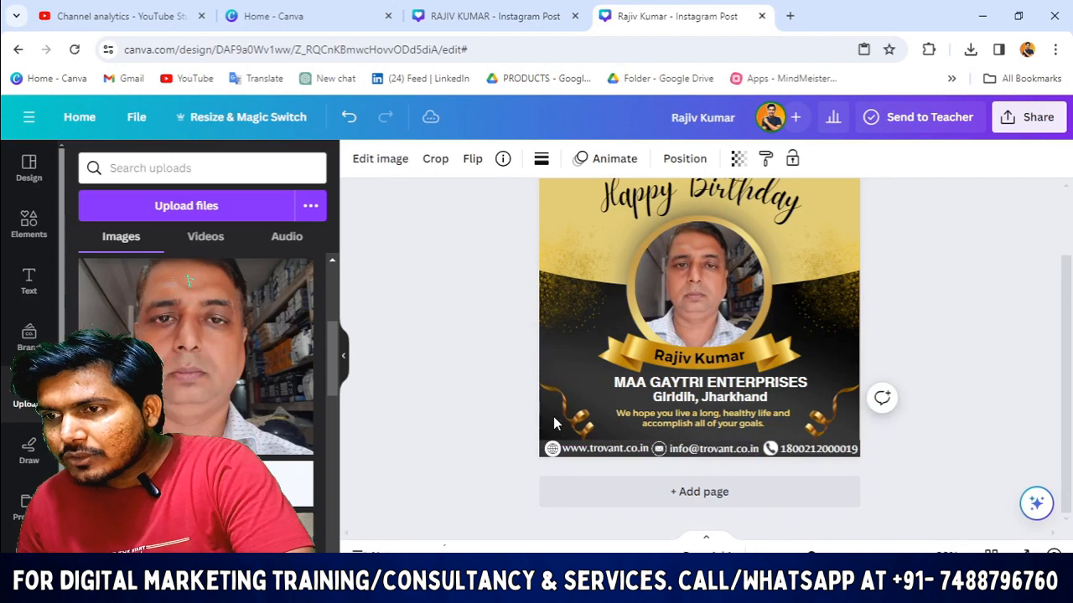
left_click(836, 426)
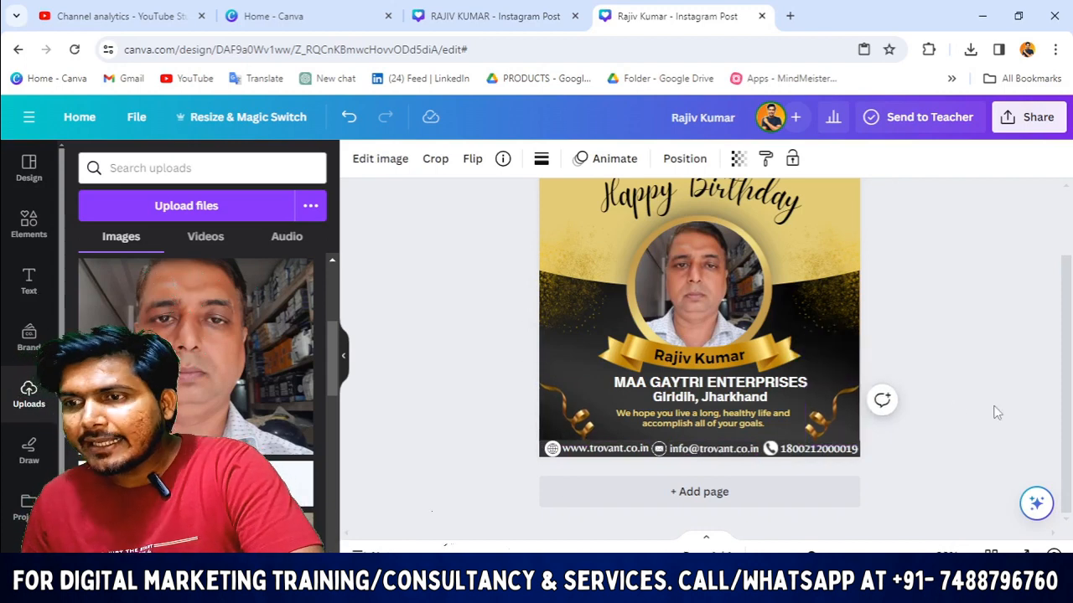
left_click(956, 424)
left_click(685, 427)
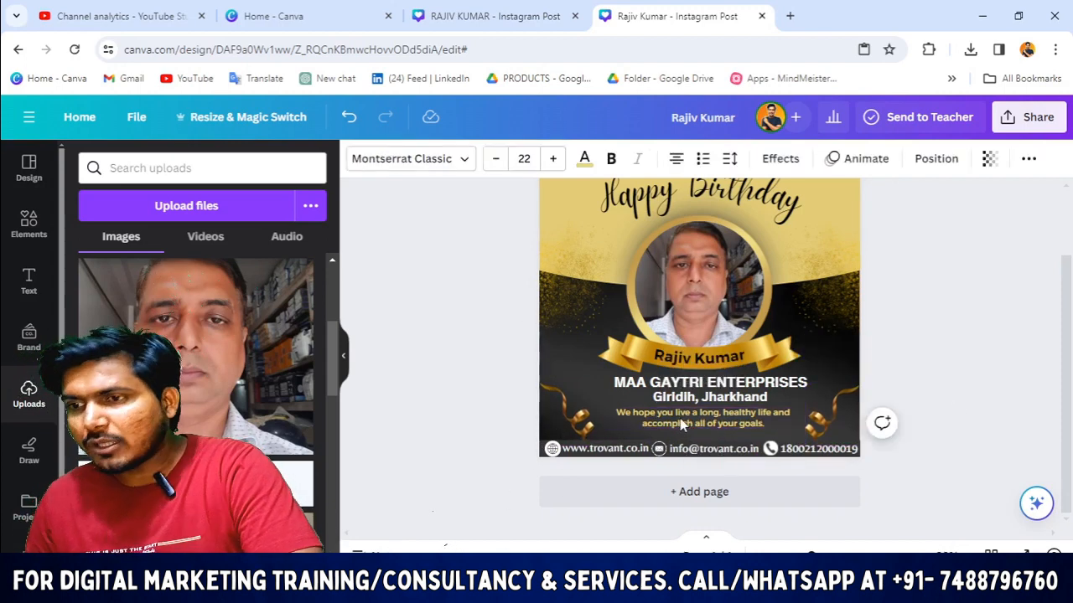
left_click(485, 422)
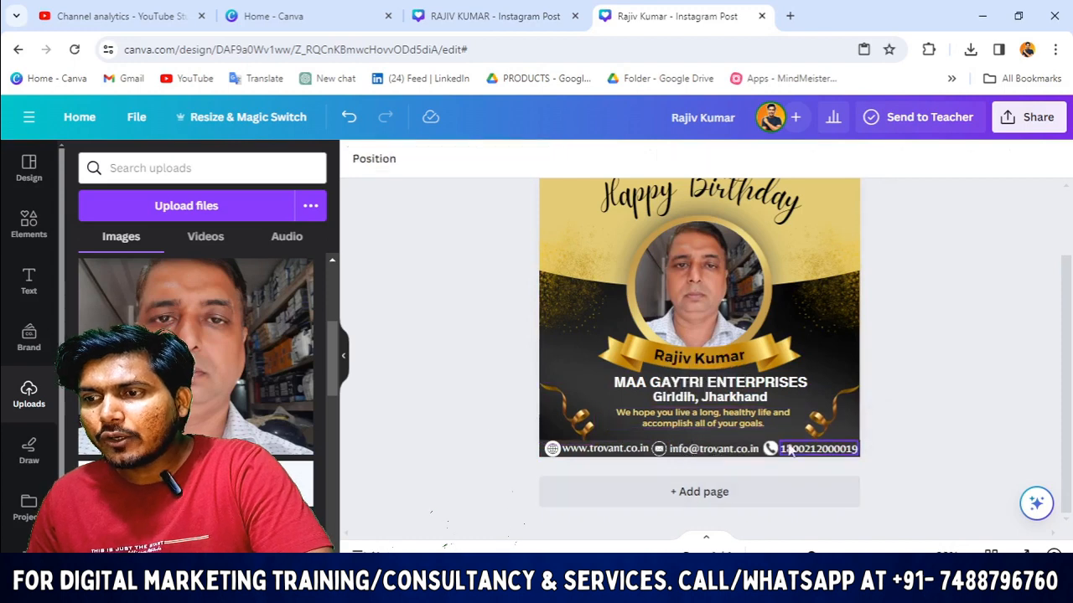
Step: Review the birthday wish text and Happy Birthday heading positions on the page
scroll(797, 381, "up", 1)
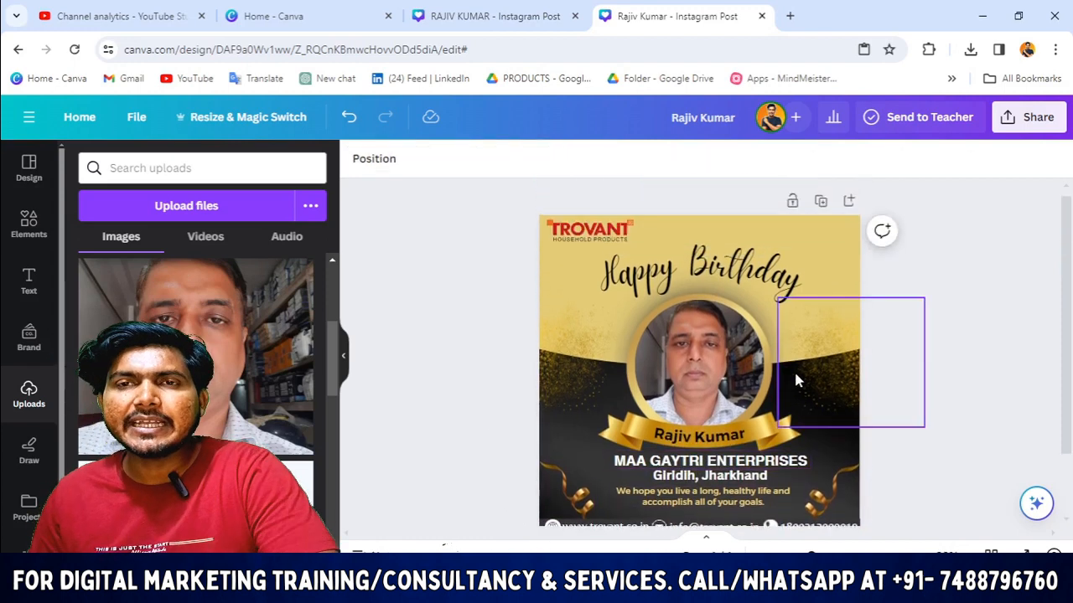
scroll(991, 386, "down", 1)
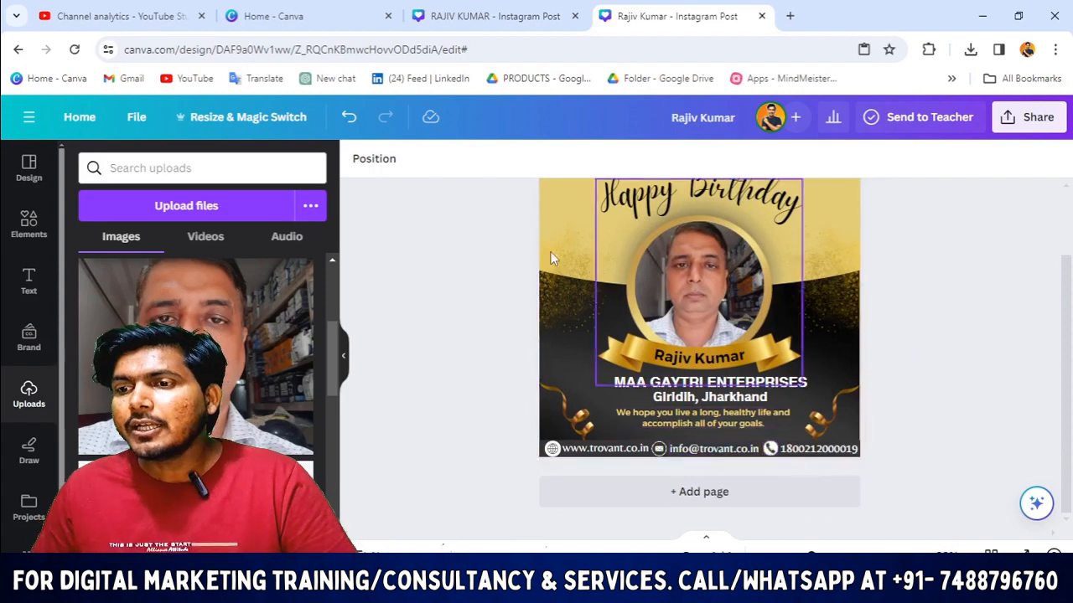
scroll(502, 453, "up", 1)
left_click_drag(474, 425, 619, 375)
scroll(584, 395, "down", 1)
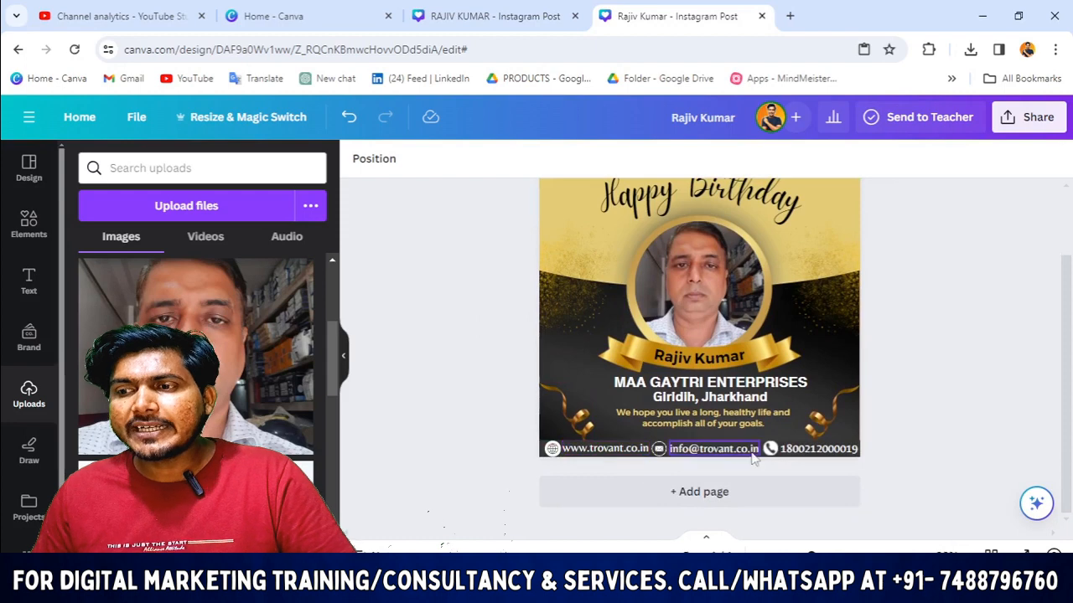
scroll(934, 419, "up", 1)
scroll(985, 355, "down", 1)
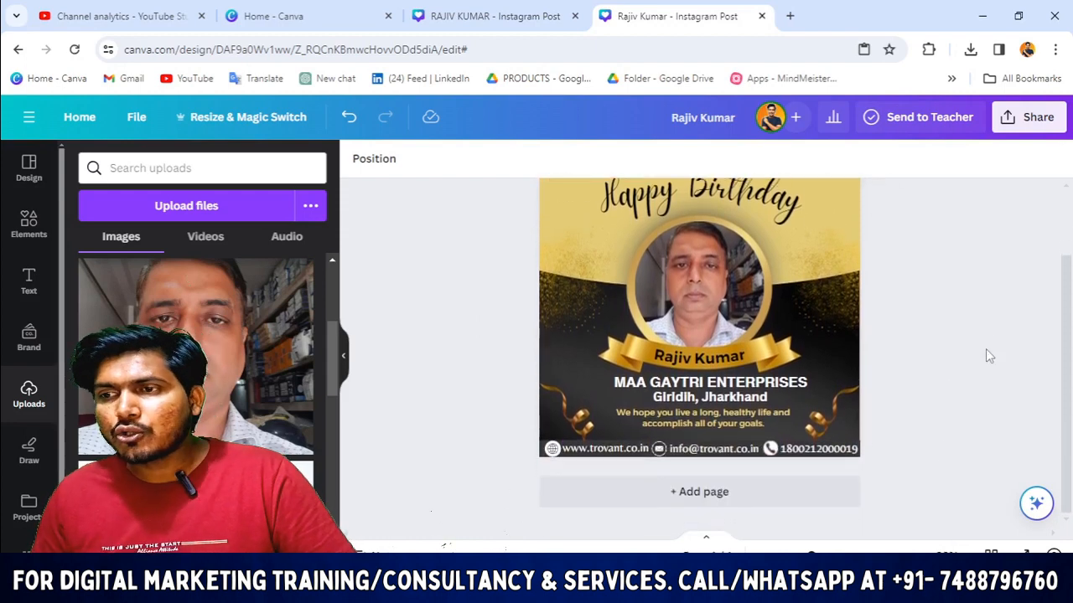
left_click(700, 426)
left_click(453, 432)
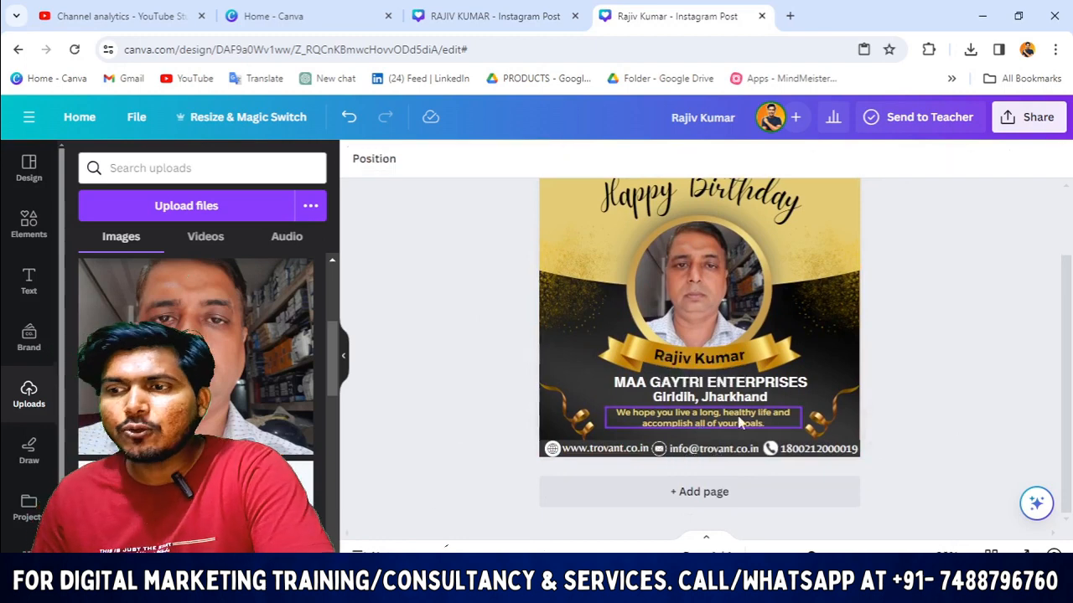
left_click(739, 423)
left_click(455, 416)
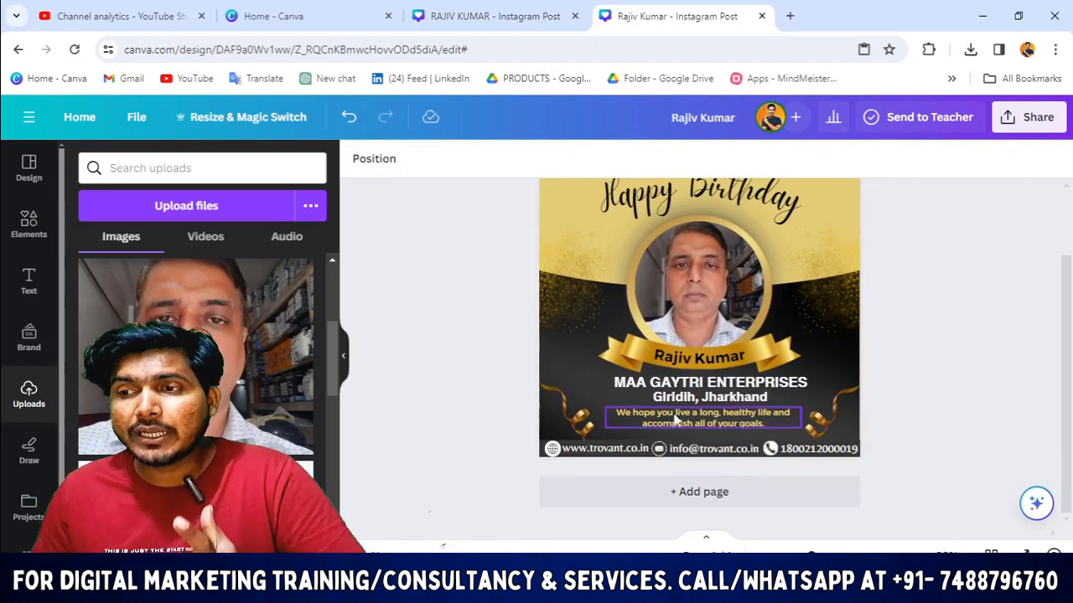
scroll(516, 437, "up", 2)
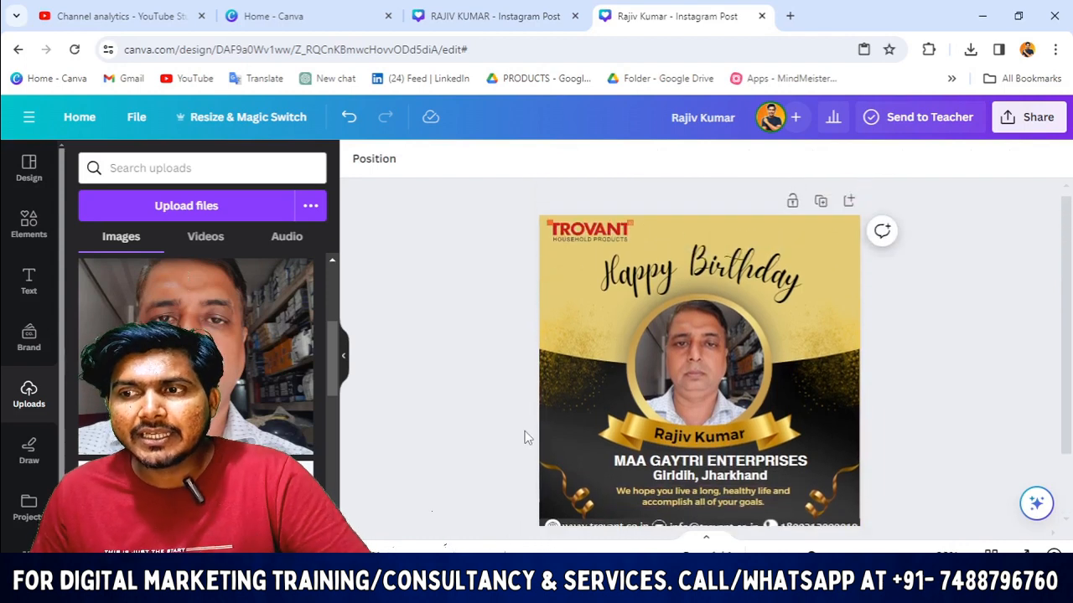
left_click(665, 294)
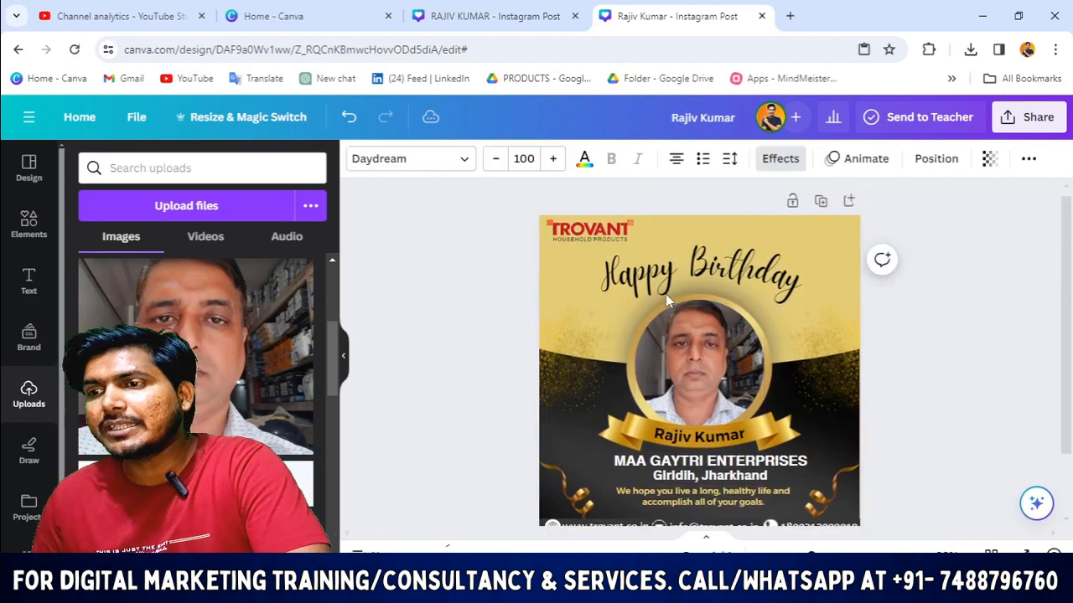
left_click(450, 376)
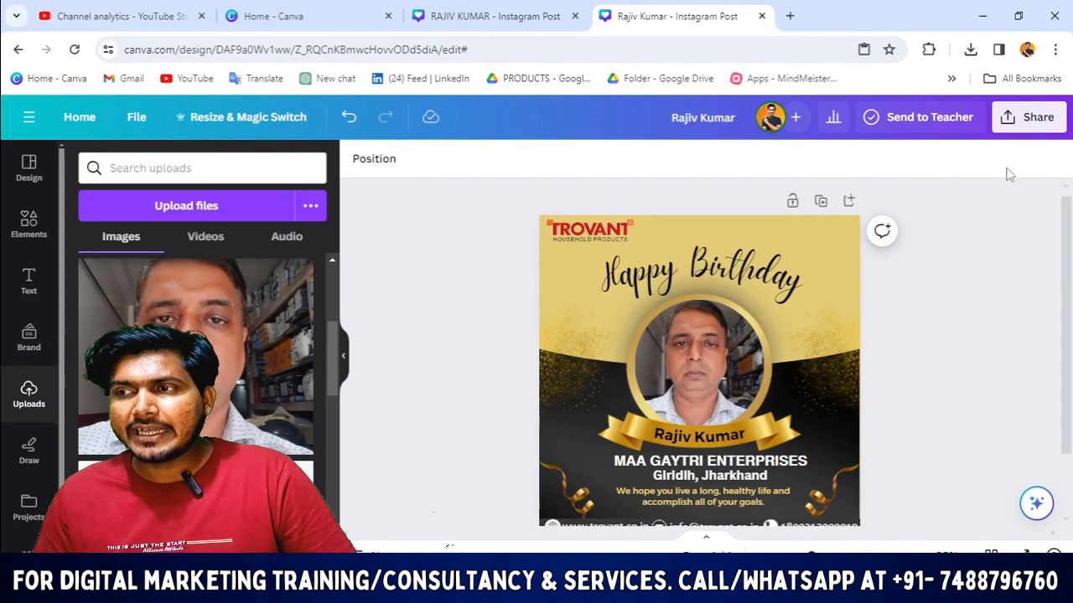
Step: Download the finished post as a PNG file
left_click(1028, 118)
scroll(877, 359, "down", 3)
left_click(873, 392)
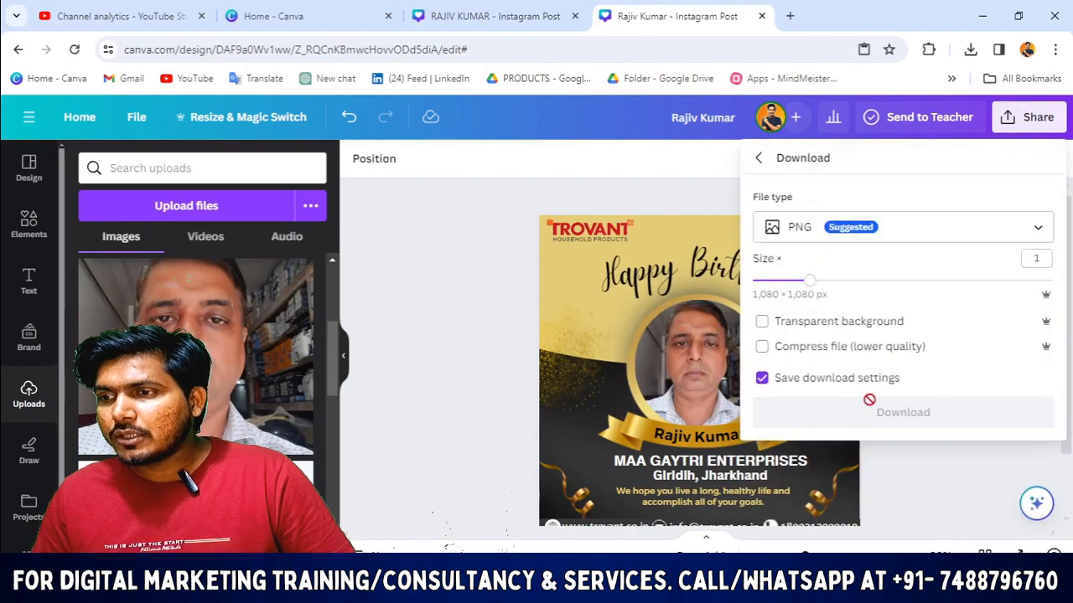
left_click(901, 414)
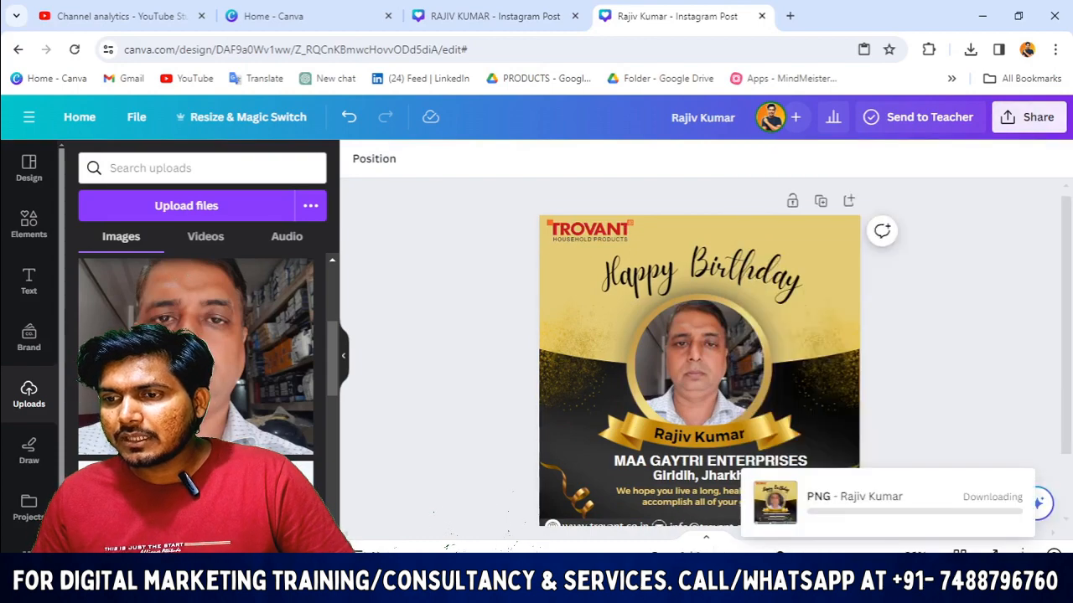
left_click(570, 587)
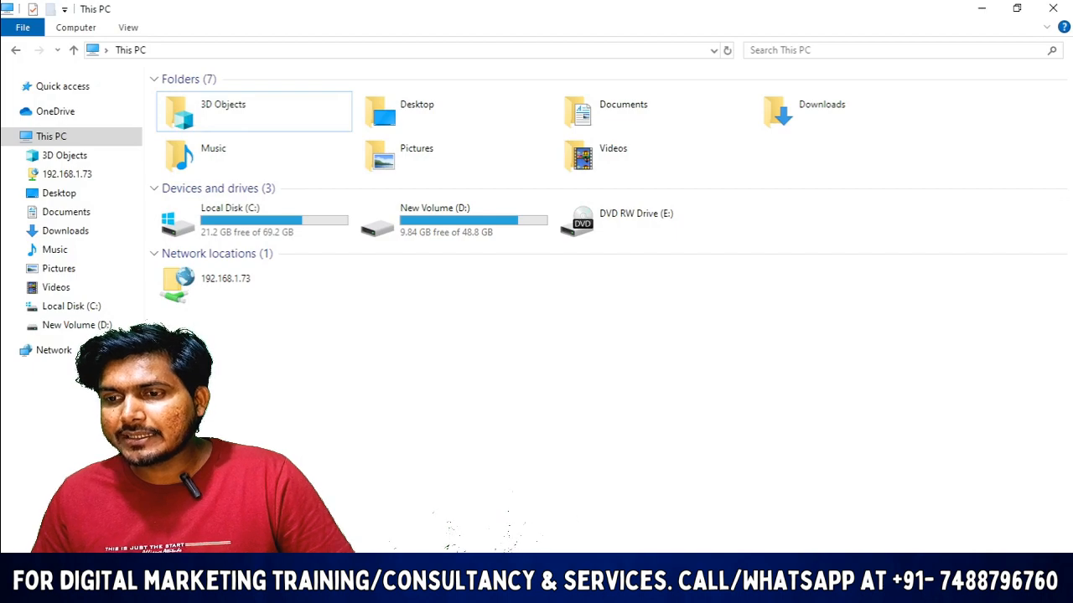
Step: Open the newest birthday post PNG from the Downloads folder
left_click(65, 230)
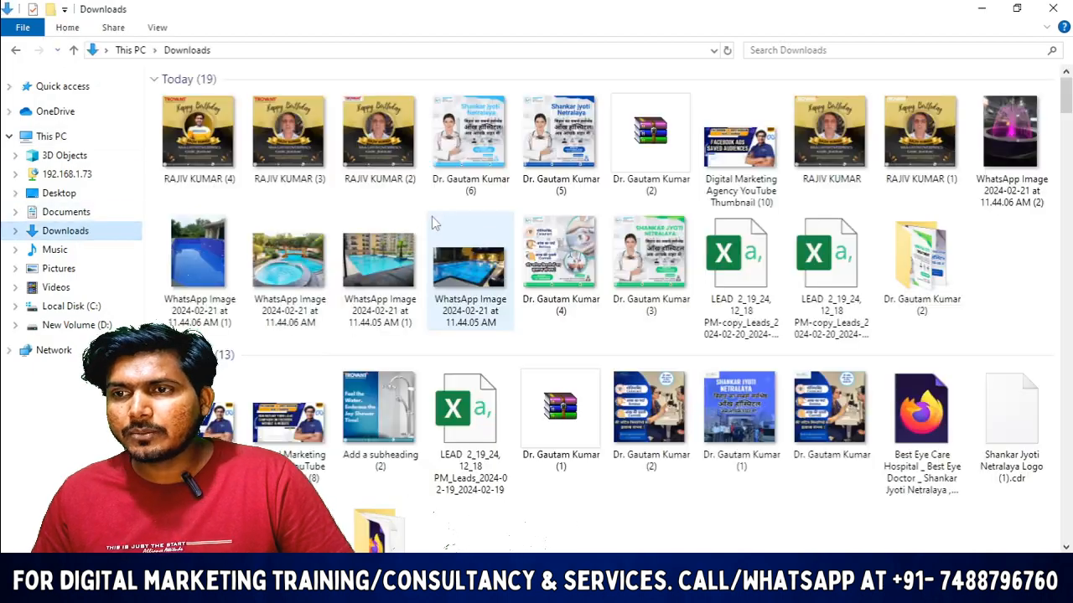
scroll(478, 243, "down", 5)
scroll(529, 261, "up", 5)
scroll(478, 235, "down", 6)
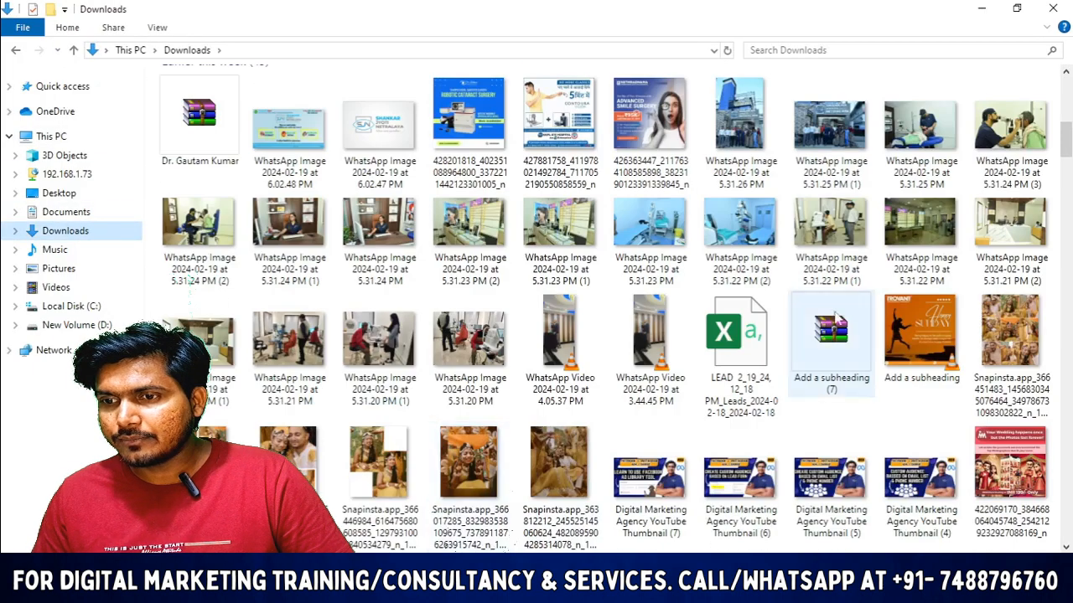
scroll(428, 206, "up", 6)
double_click(1013, 252)
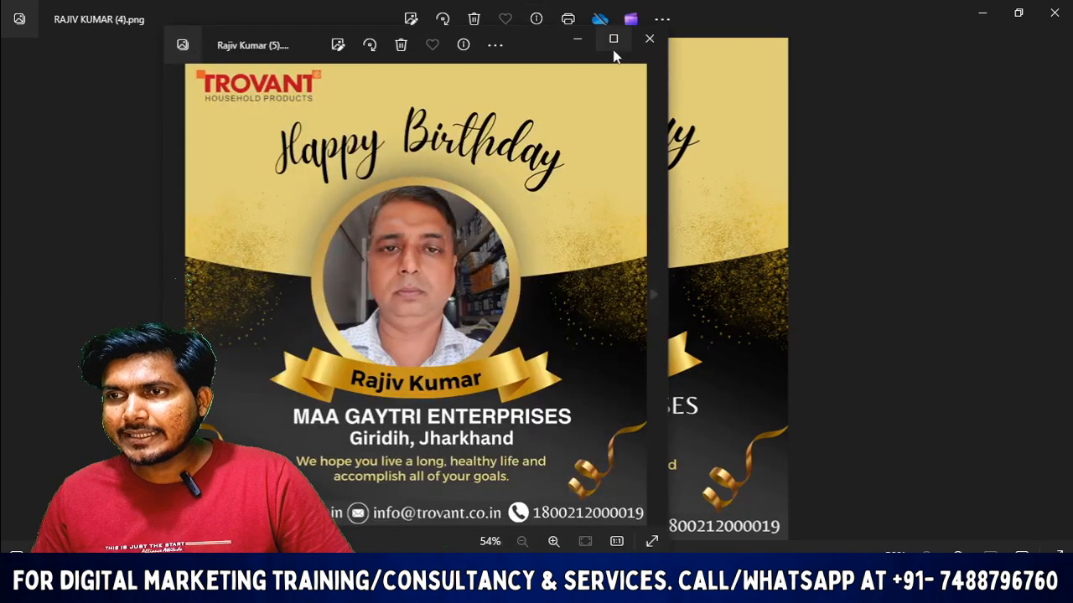
Step: Maximize the Photos viewer to inspect the post, then close it
left_click(613, 41)
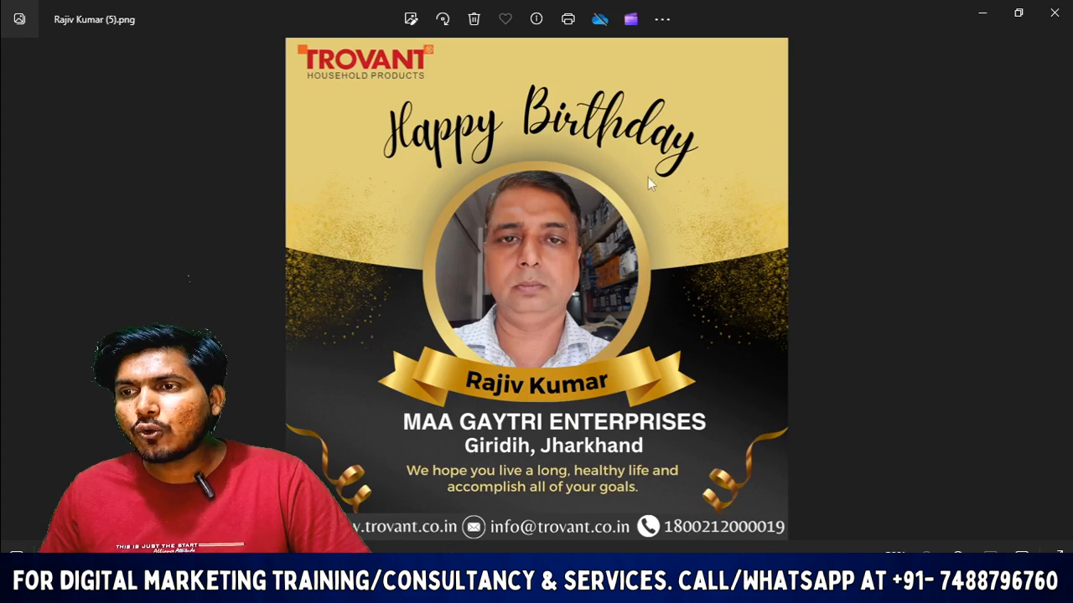
left_click(1054, 12)
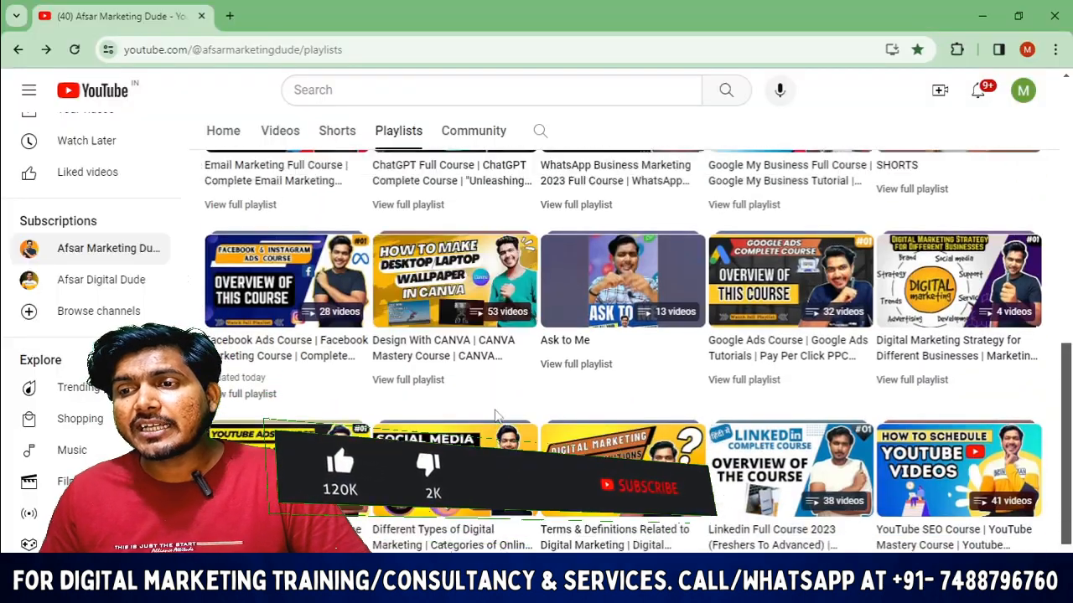
scroll(469, 394, "up", 2)
scroll(469, 385, "down", 3)
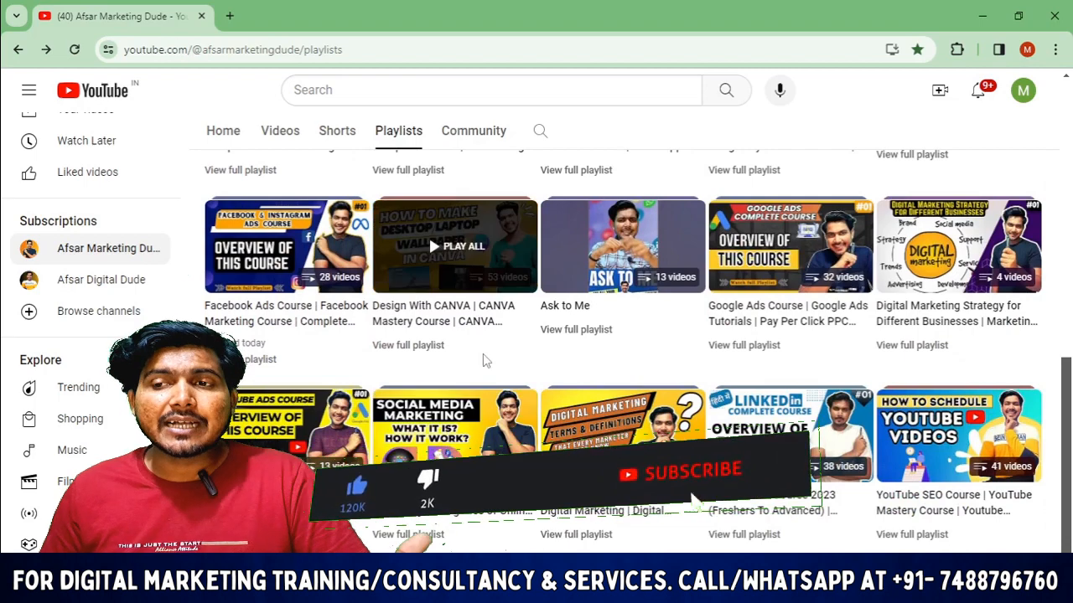
scroll(488, 323, "up", 1)
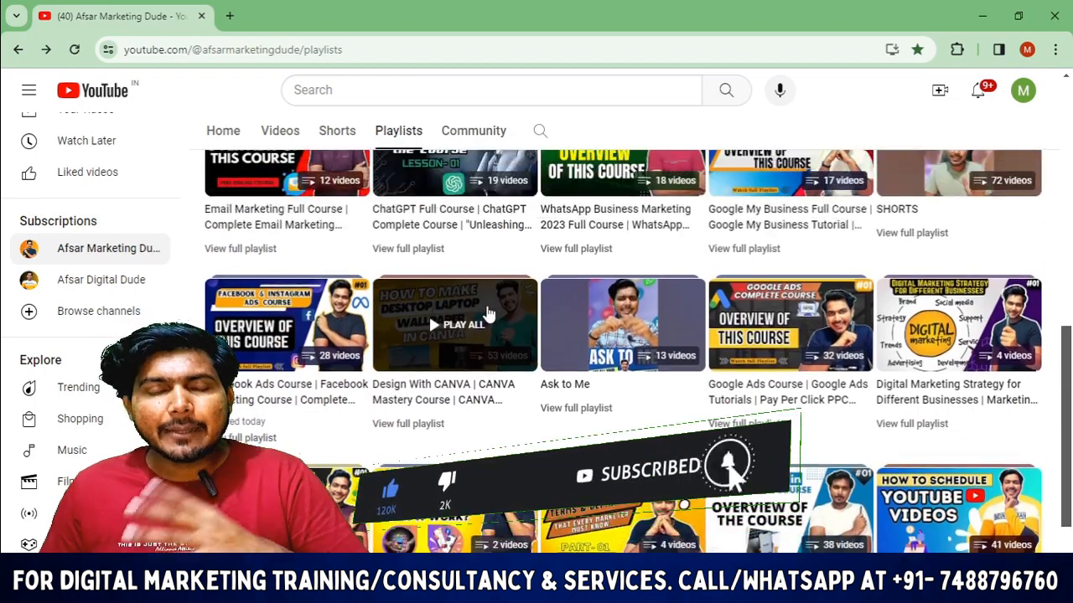